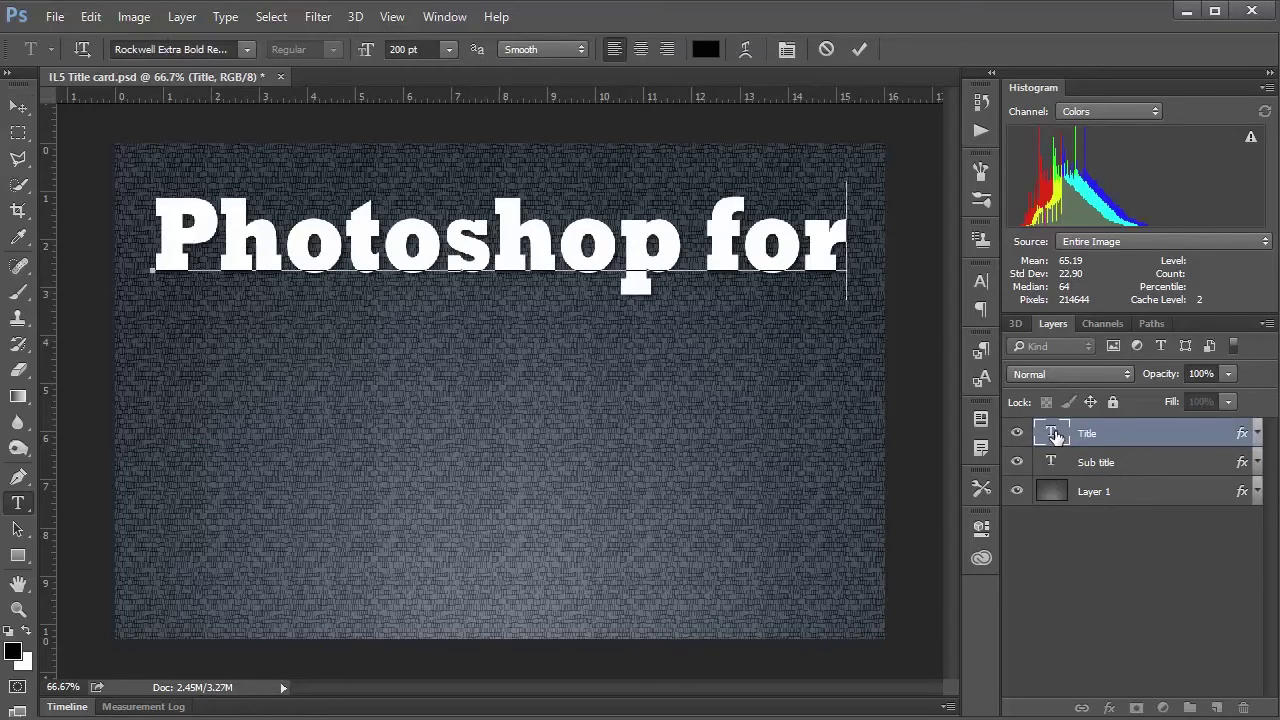
- Add 'the Scientist' to the title and write the subtitle 'Intermediate Lesson #5: / Taking your Scientific / Posters to the Next Level'
key(Return)
text(the Scientist)
double_click(1052, 462)
text(I)
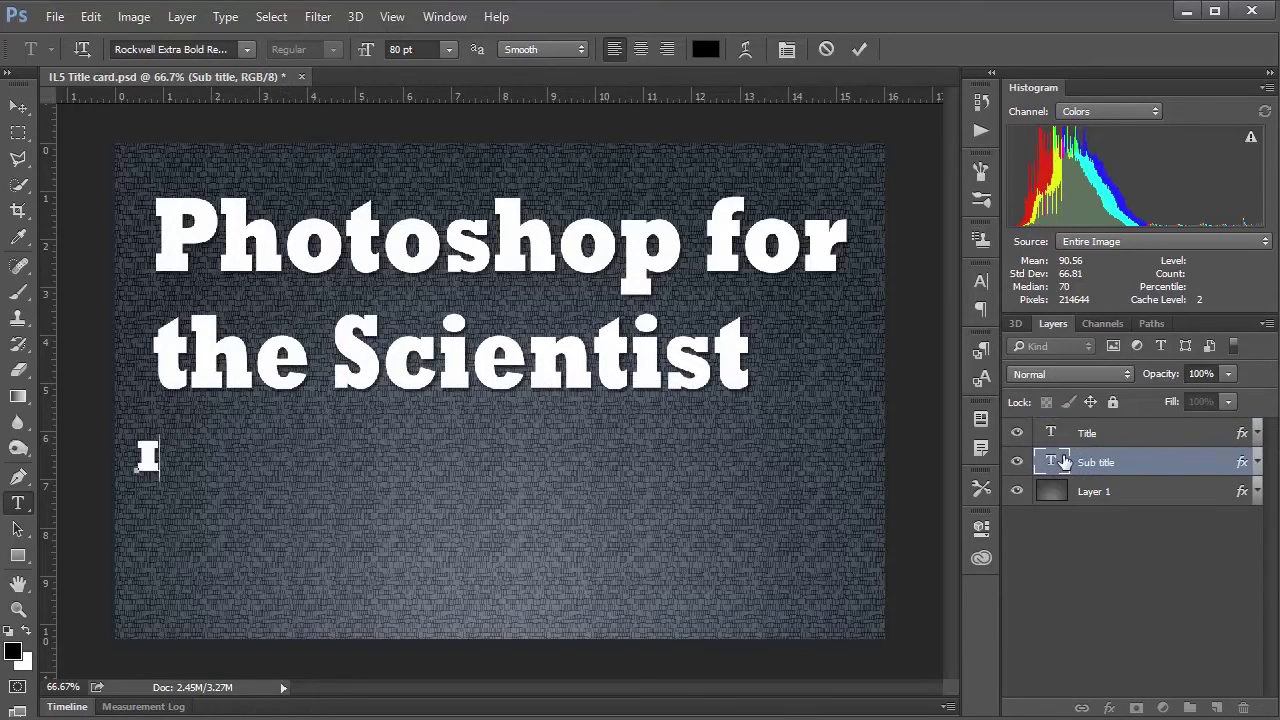
text(ntermediate Lesson #5)
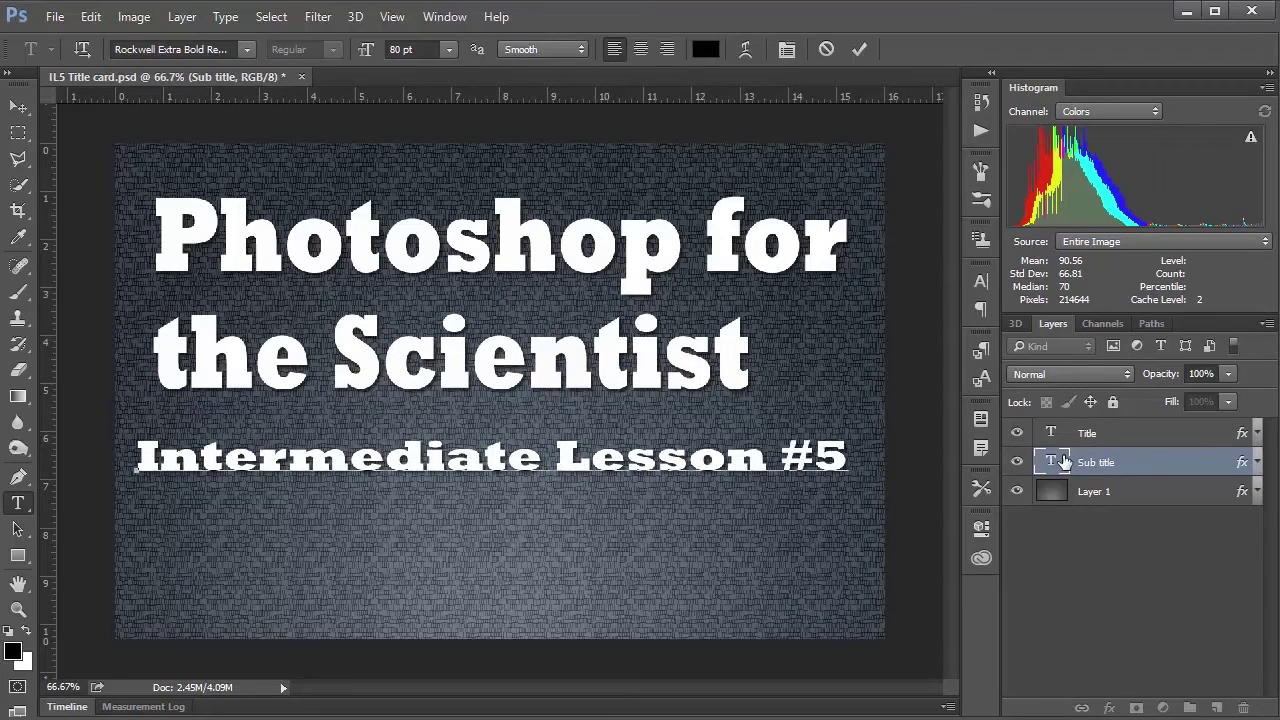
text(:)
key(Return)
text(Taking your Scien)
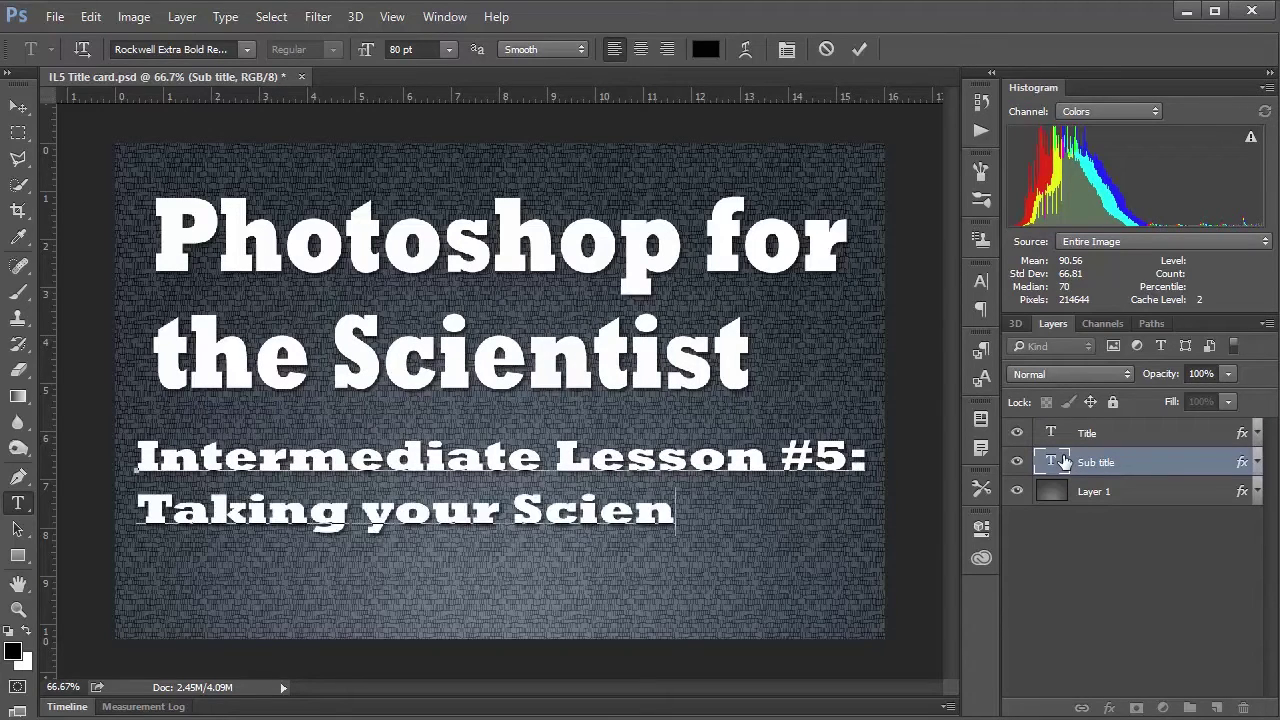
text(tific)
key(Return)
text(Posters to the Ne)
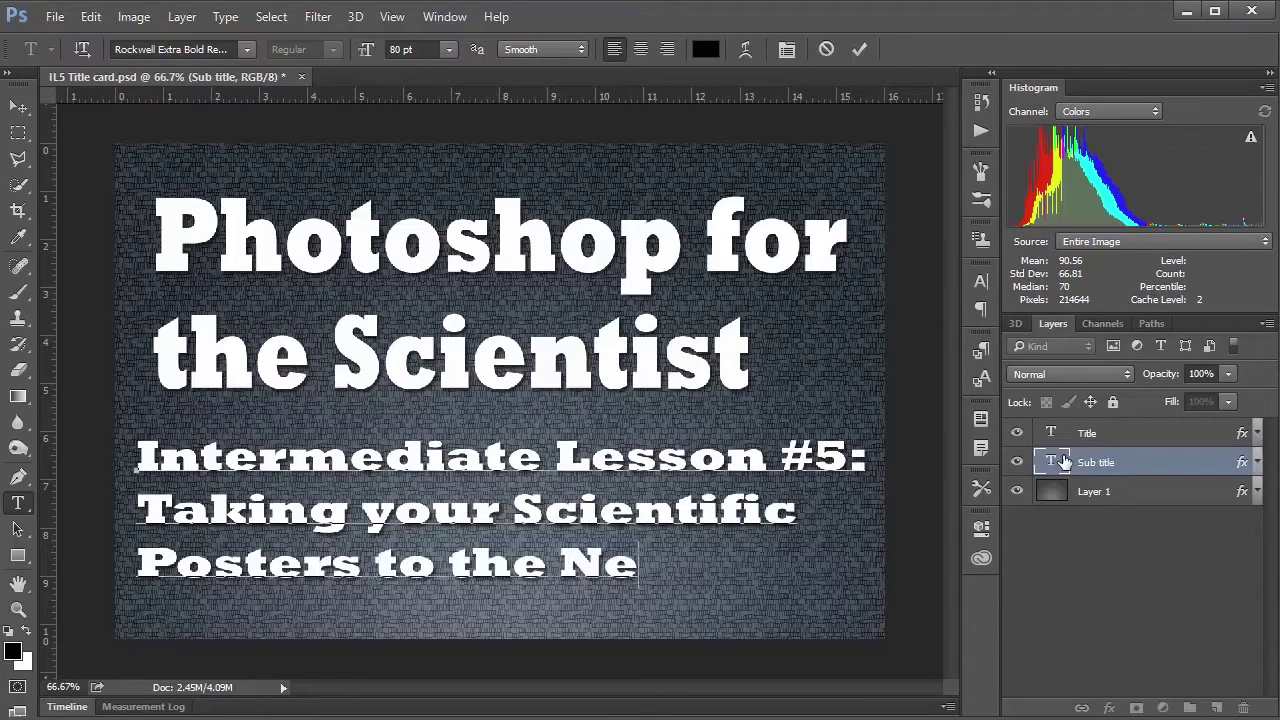
text(xt Level)
key(ctrl+Return)
key(v)
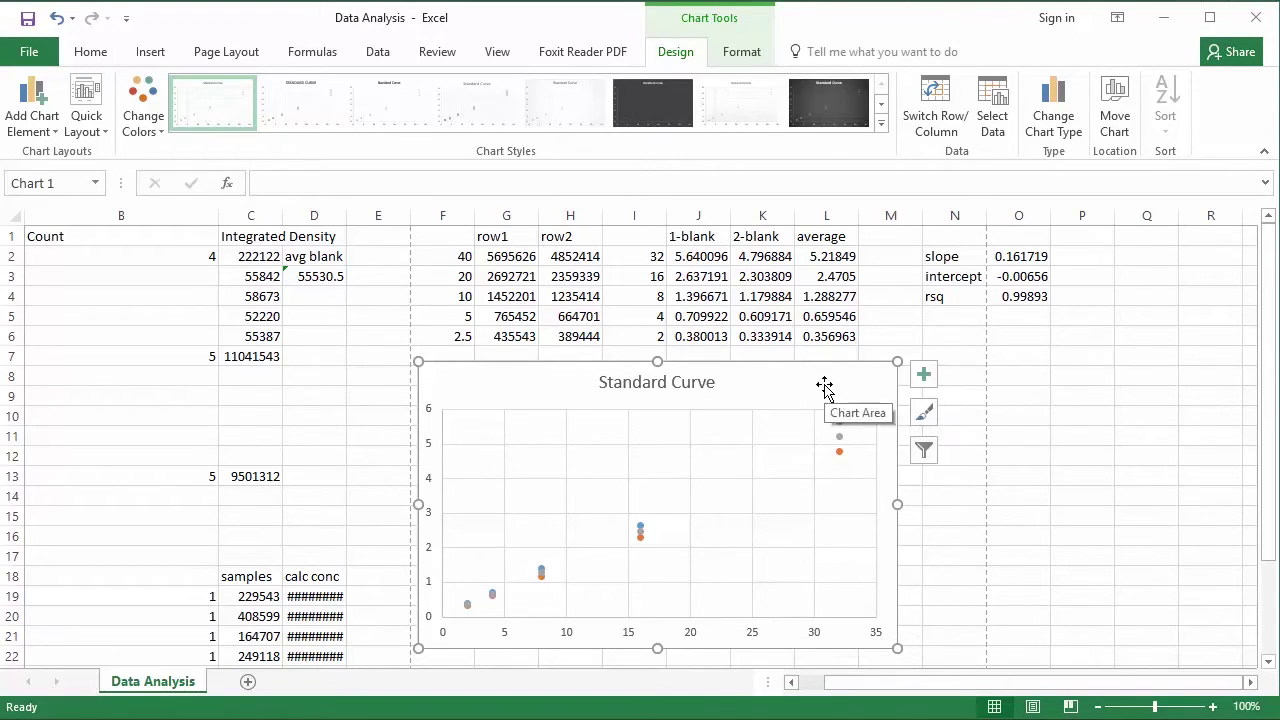
- Bring up the context menu of the Standard Curve chart on the Data Analysis sheet
right_click(750, 385)
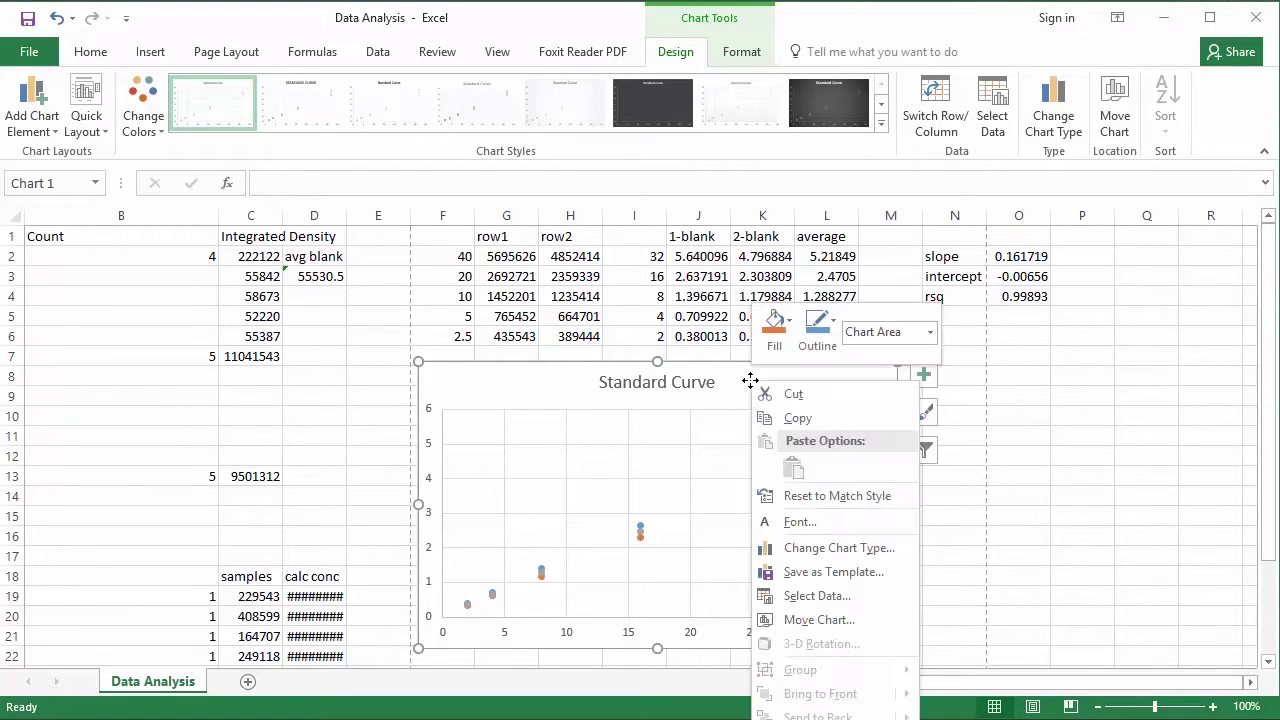
- Relocate the Standard Curve chart to a new chart sheet named Chart4 and select it
click(810, 620)
click(700, 585)
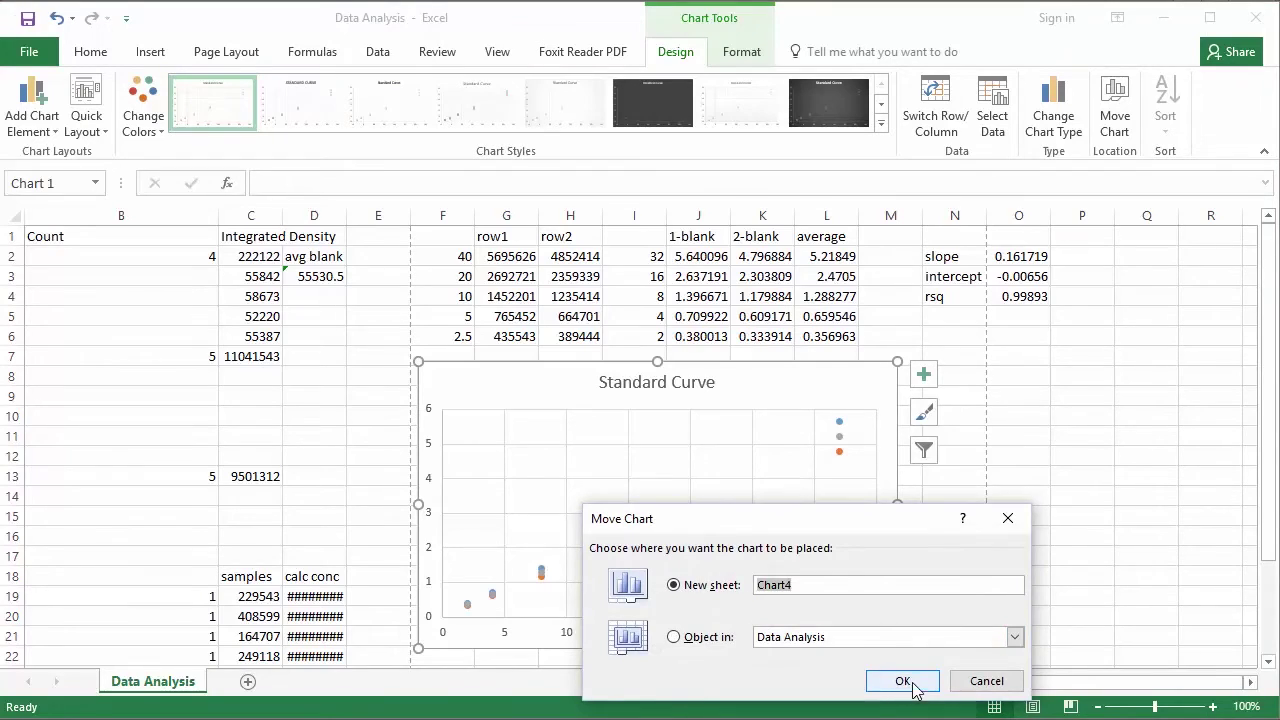
click(903, 681)
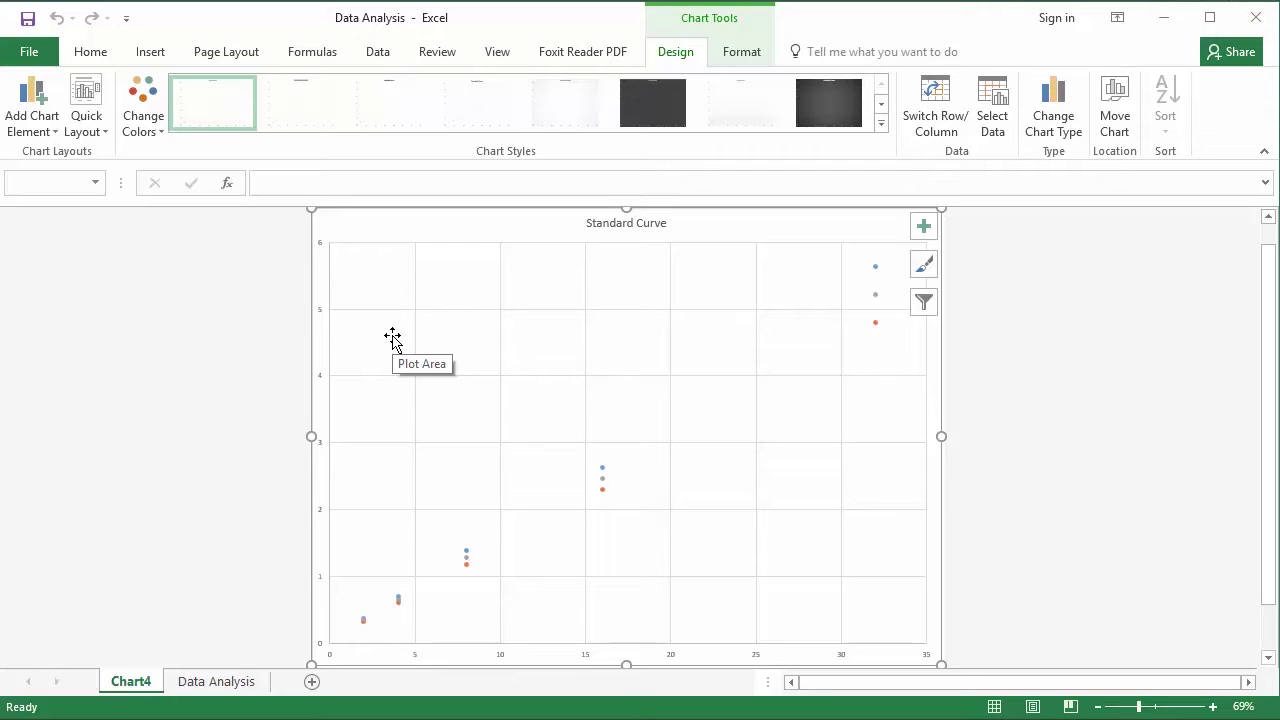
click(475, 243)
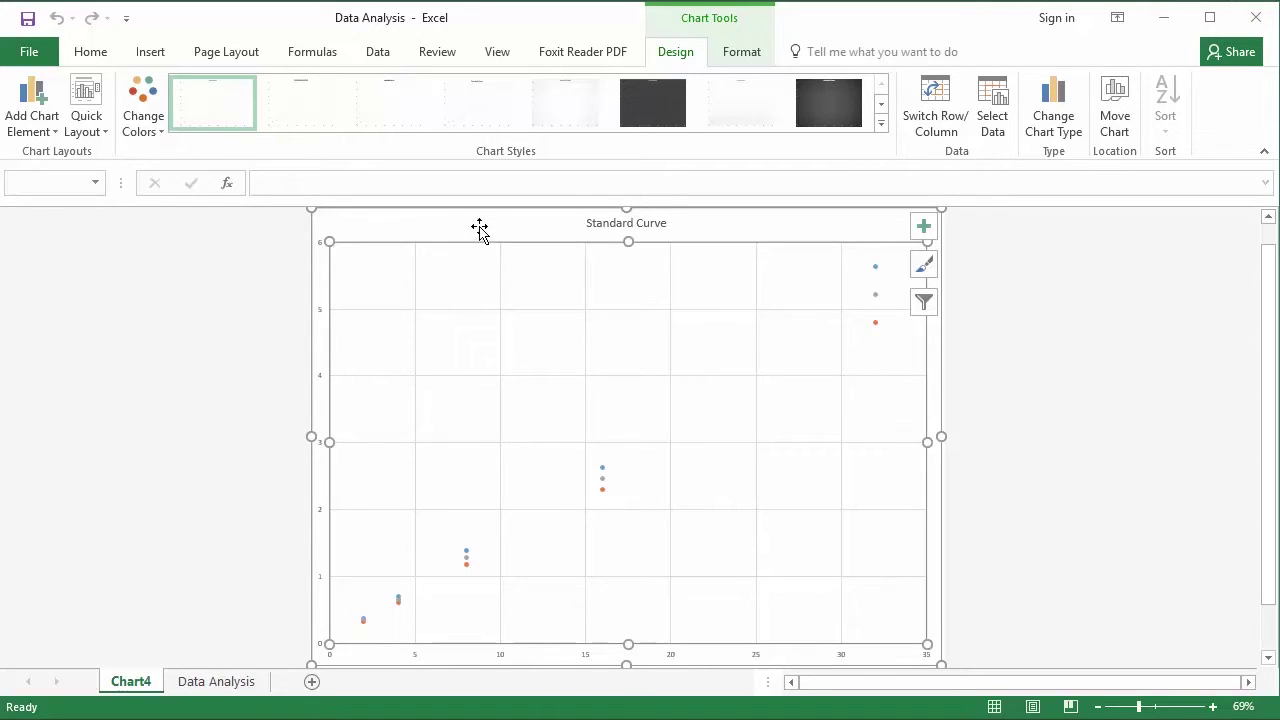
- Select the whole Chart4 chart area and step its text size up to 32 pt
click(479, 226)
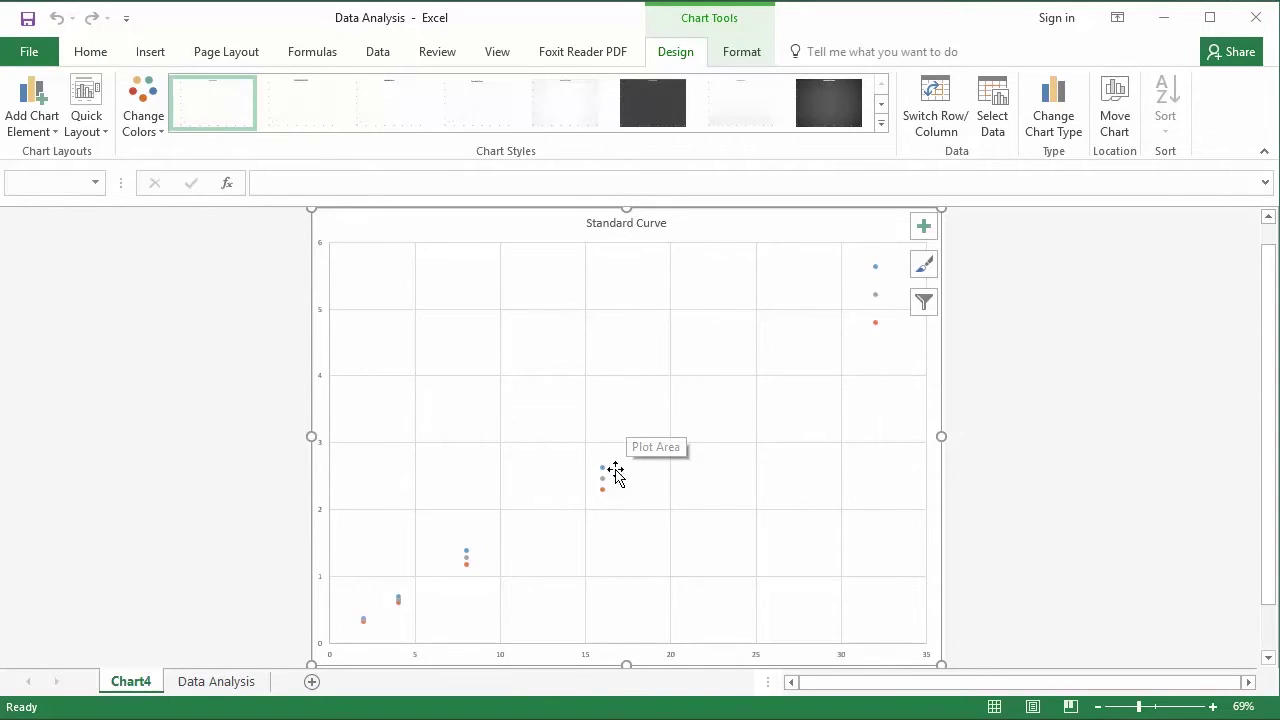
click(89, 54)
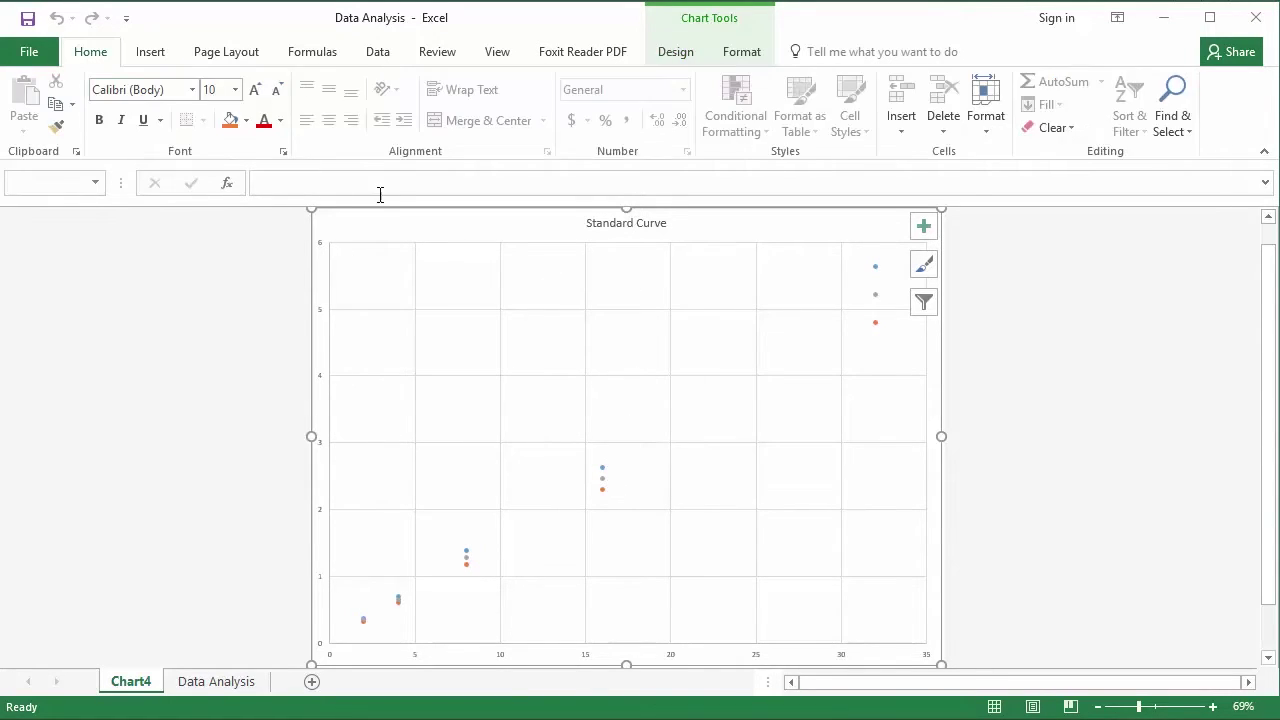
click(255, 90)
click(255, 90)
click(255, 90)
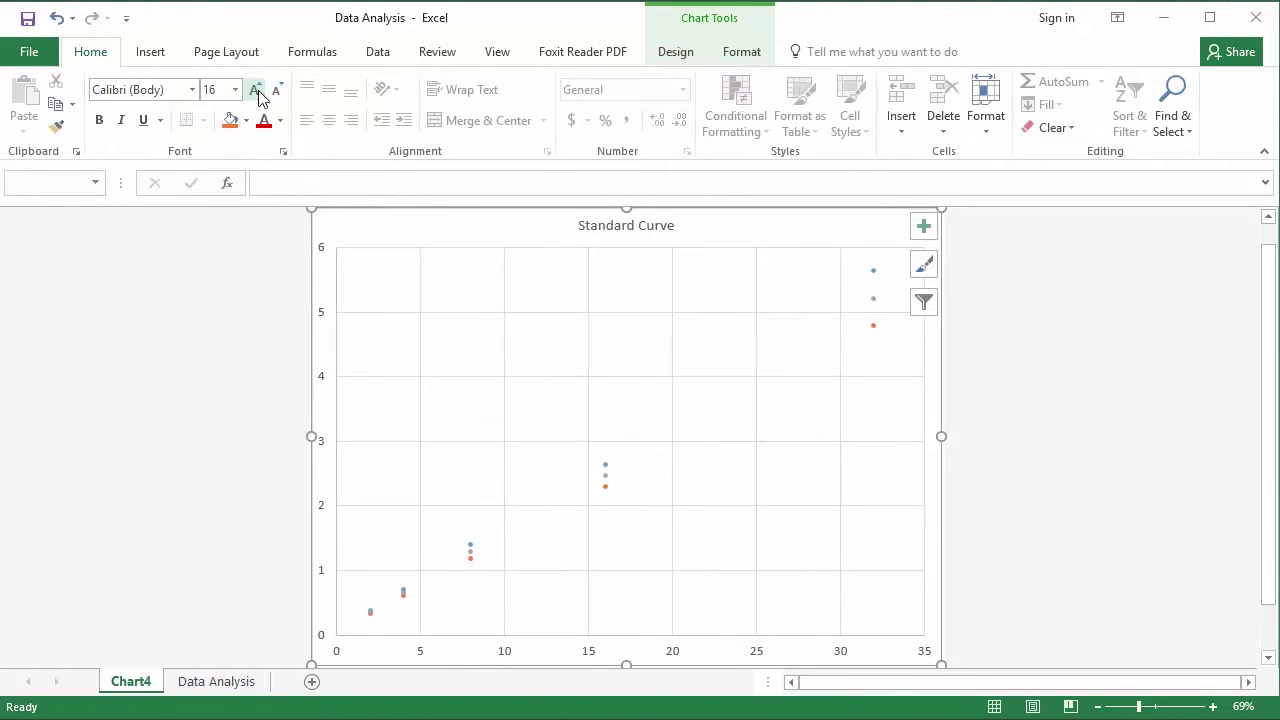
click(256, 90)
click(257, 91)
click(256, 90)
click(256, 90)
click(256, 90)
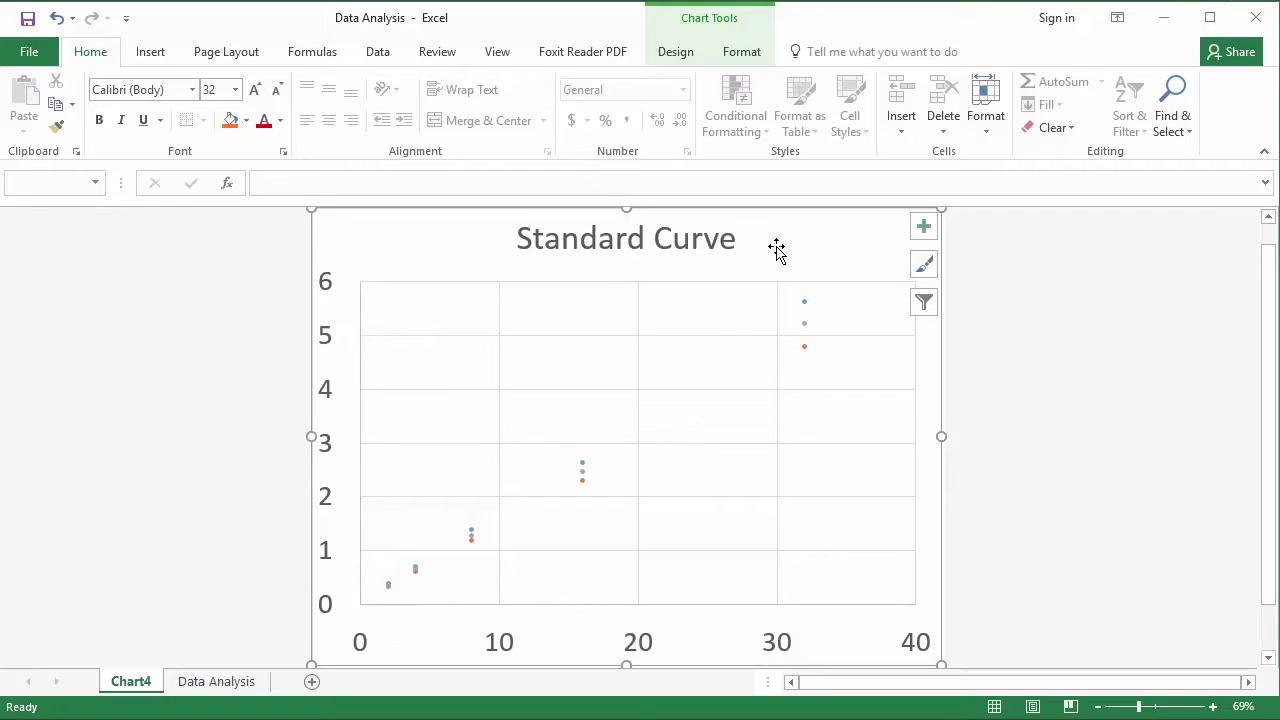
- Set the blue series marker size to 20 in Format Data Series marker options
click(805, 303)
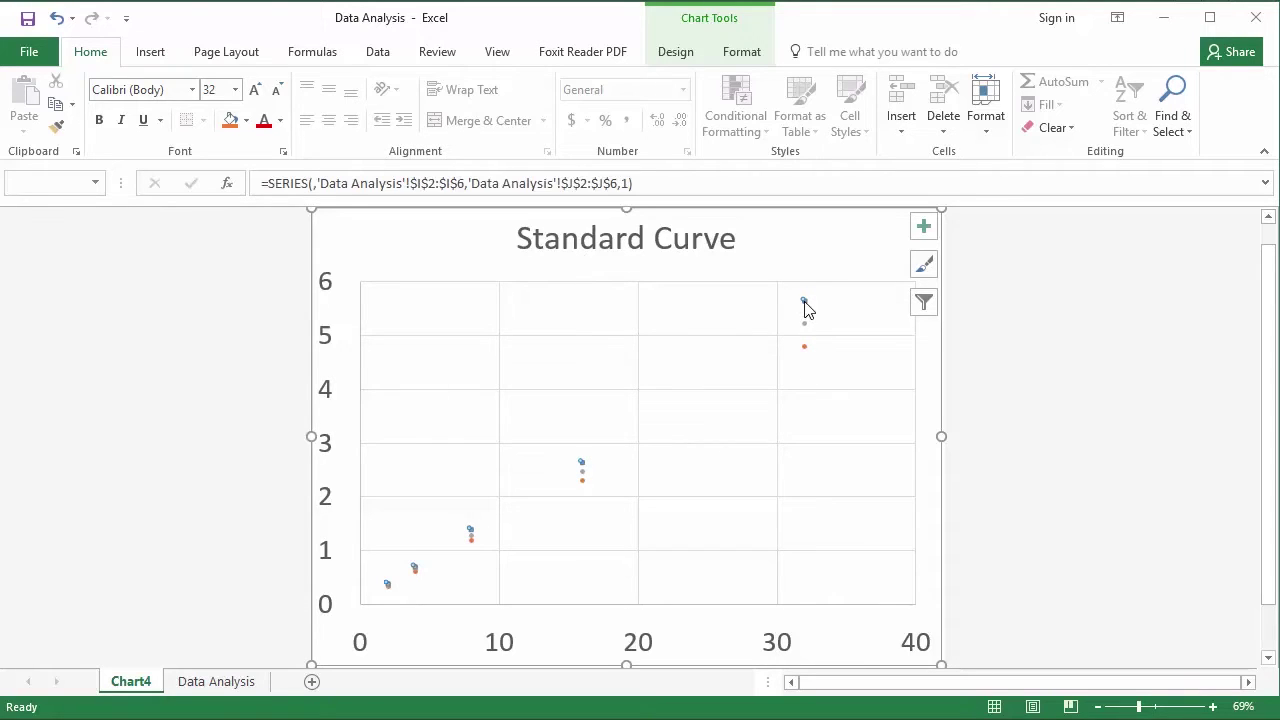
right_click(806, 309)
click(843, 494)
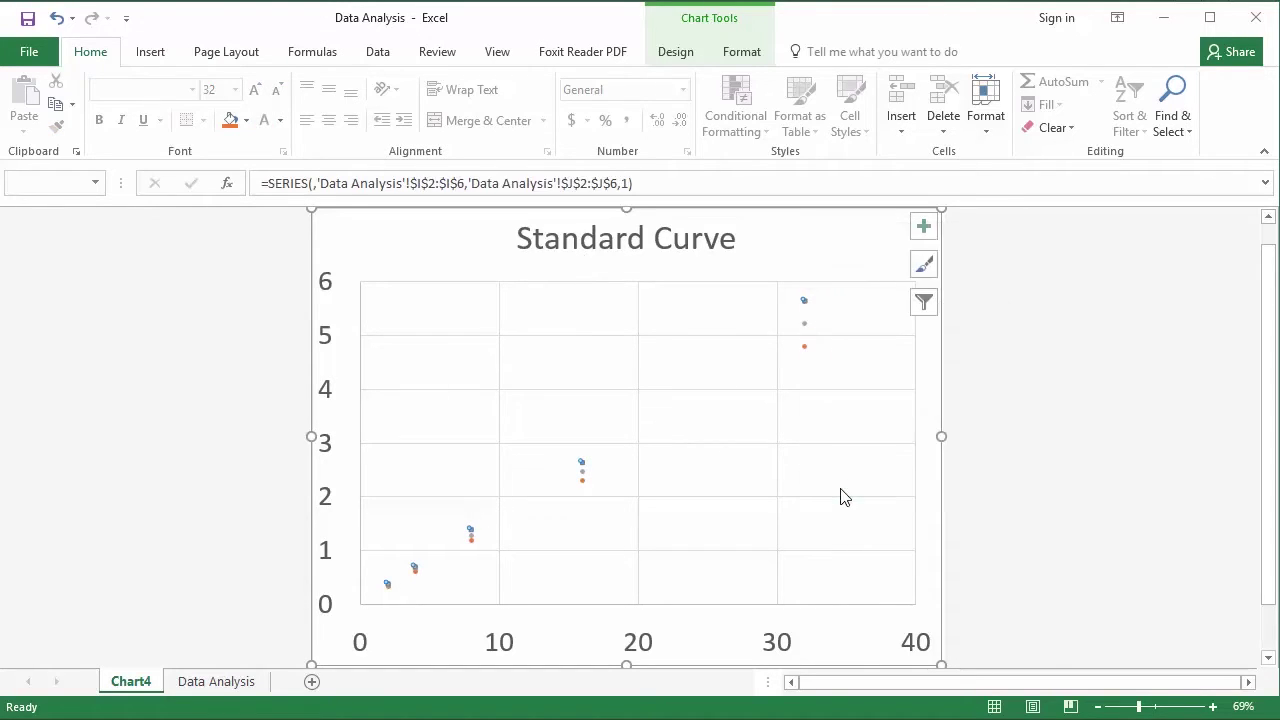
click(958, 293)
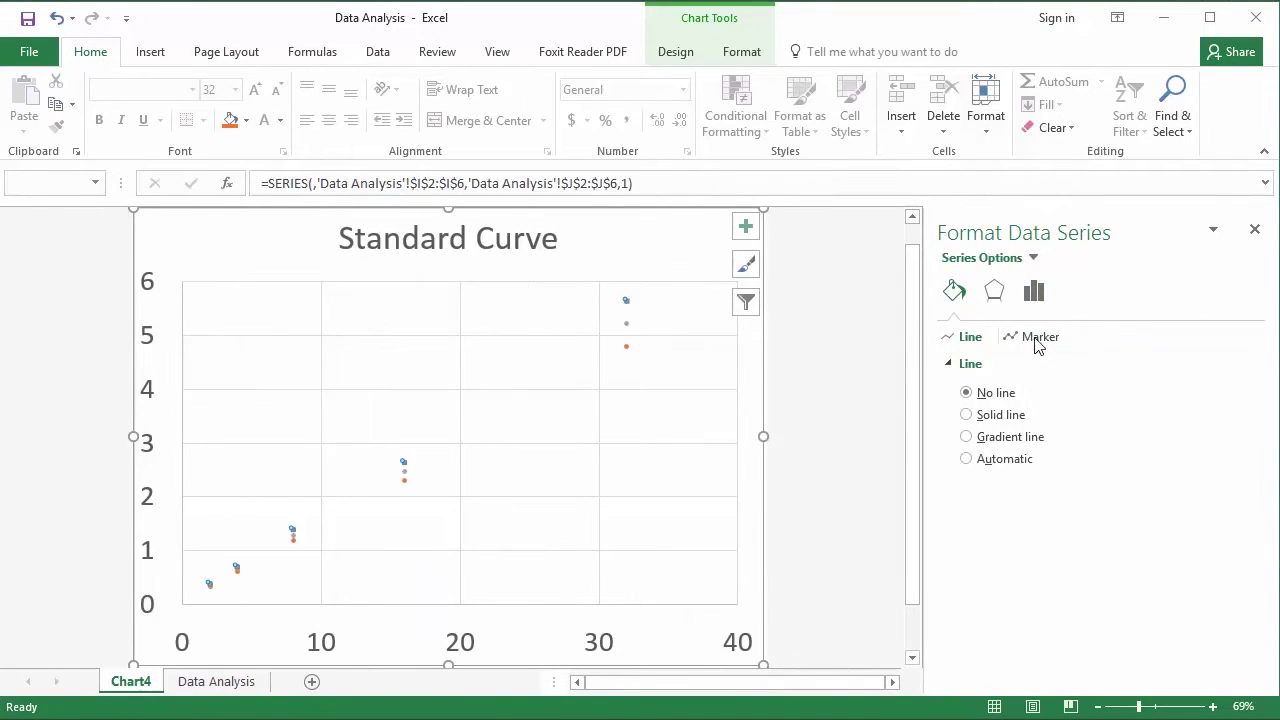
click(1036, 340)
click(975, 364)
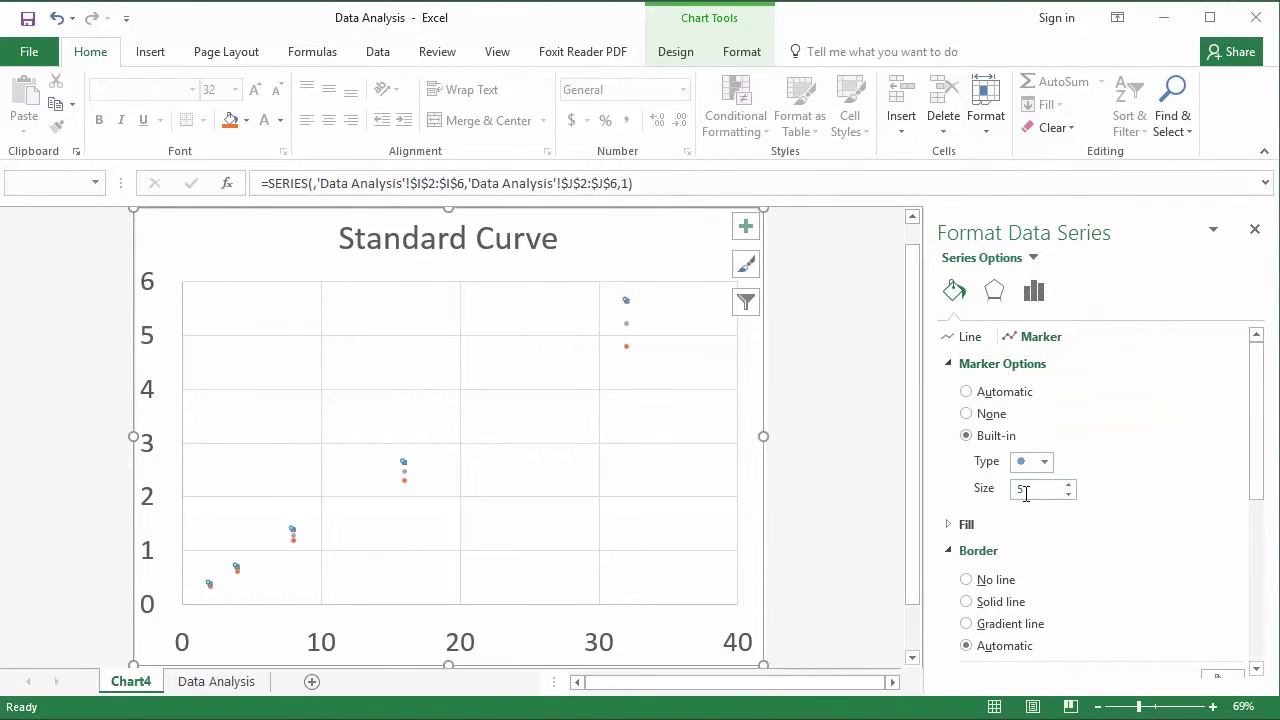
click(1068, 484)
click(1068, 484)
click(1068, 484)
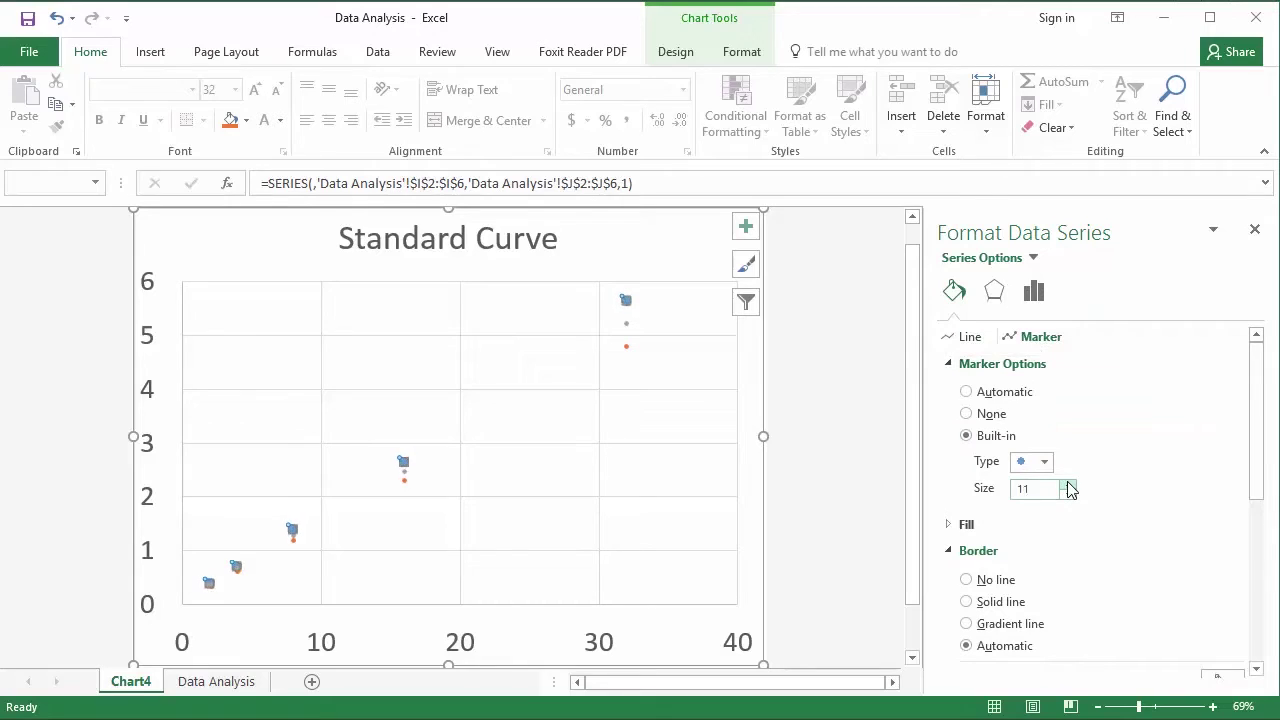
click(1068, 484)
click(1068, 484)
click(1068, 484)
click(1068, 484)
click(1068, 484)
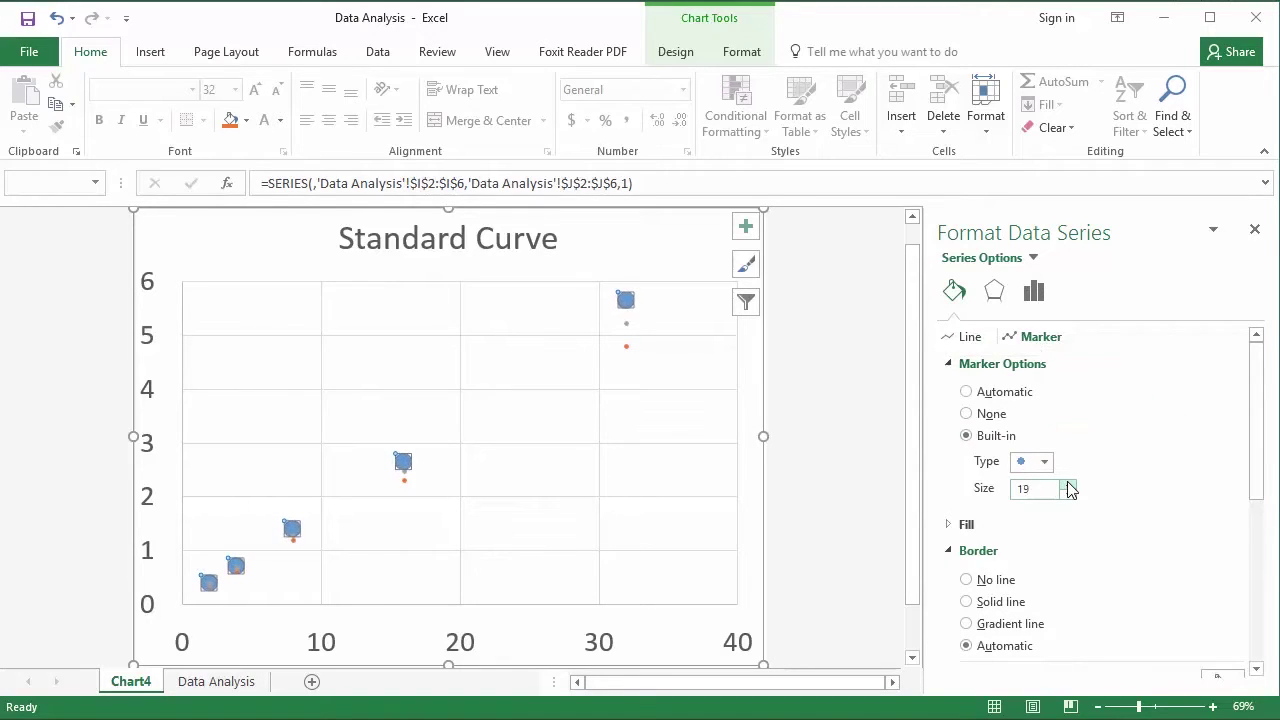
click(1069, 484)
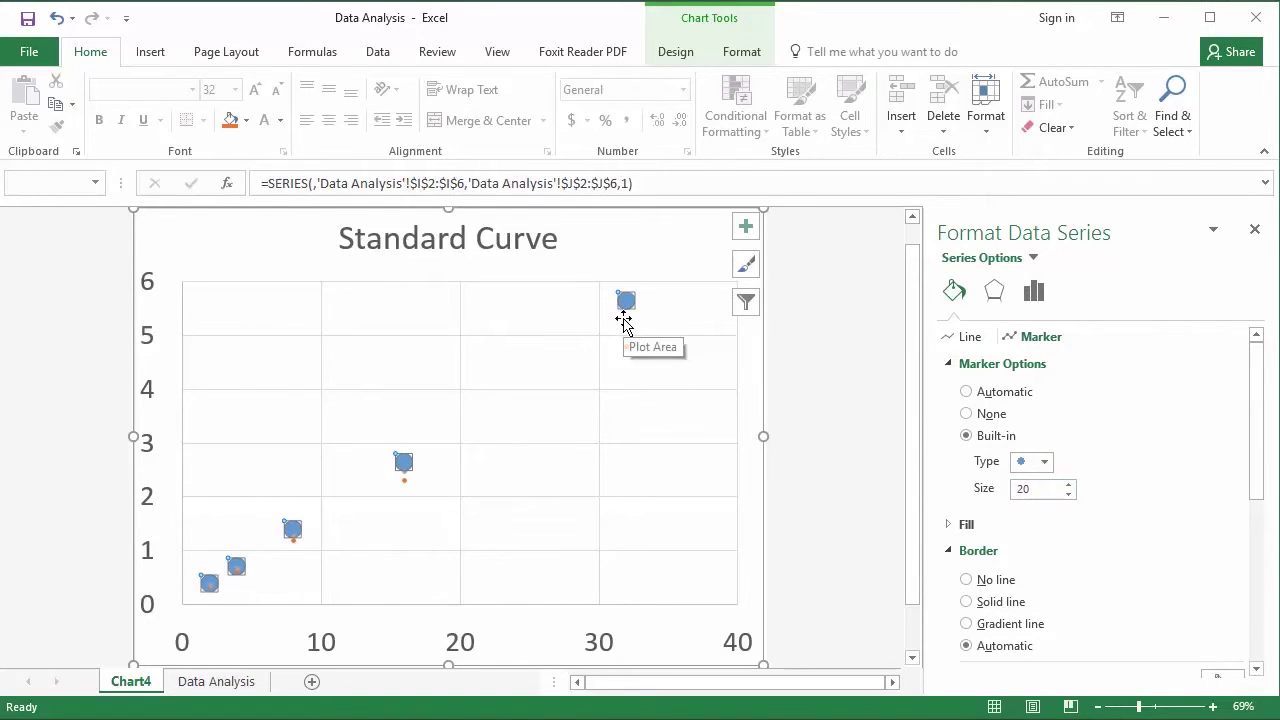
- Set the grey and orange series marker sizes to 20 as well
click(626, 322)
double_click(1030, 488)
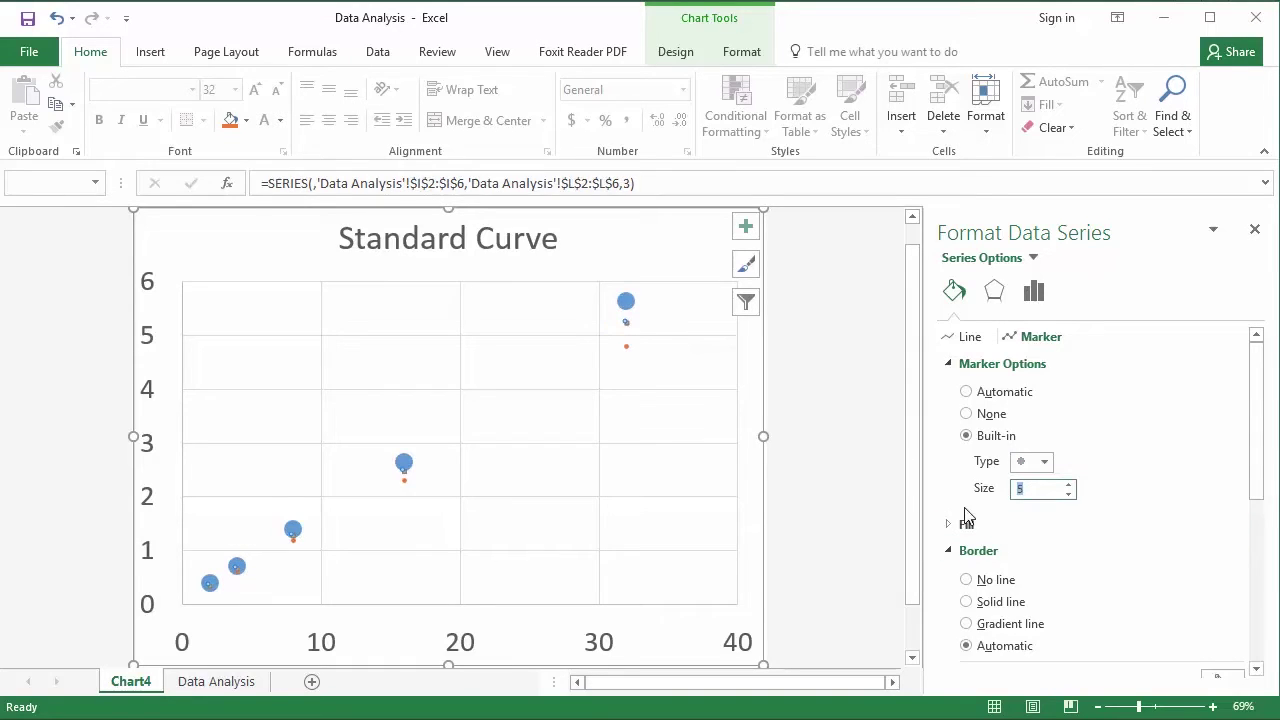
text(20)
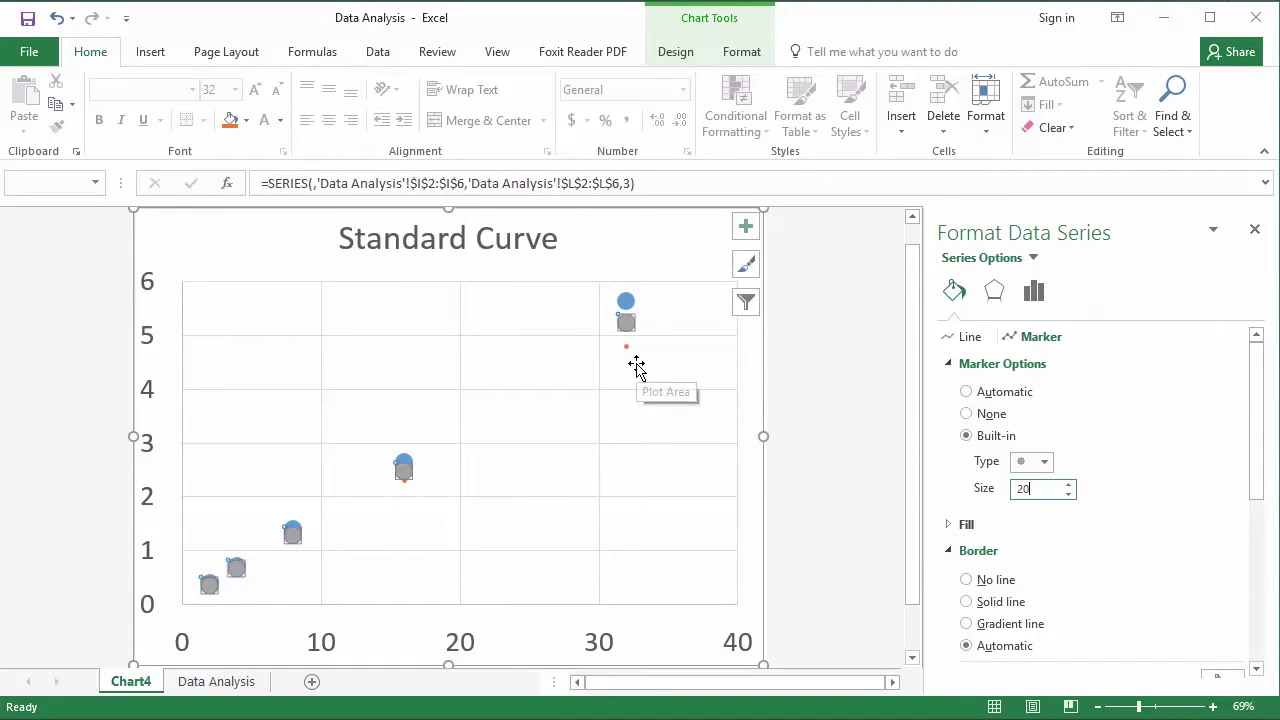
key(Return)
click(626, 347)
double_click(1030, 488)
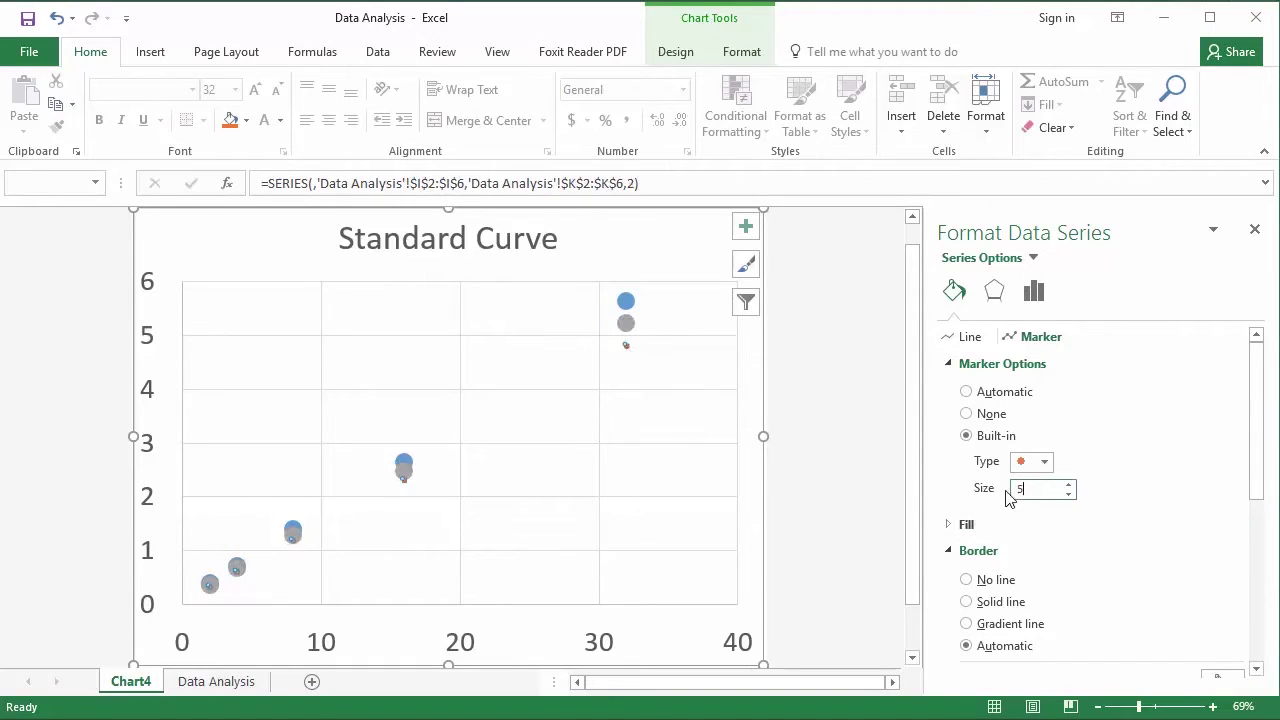
text(20)
key(Return)
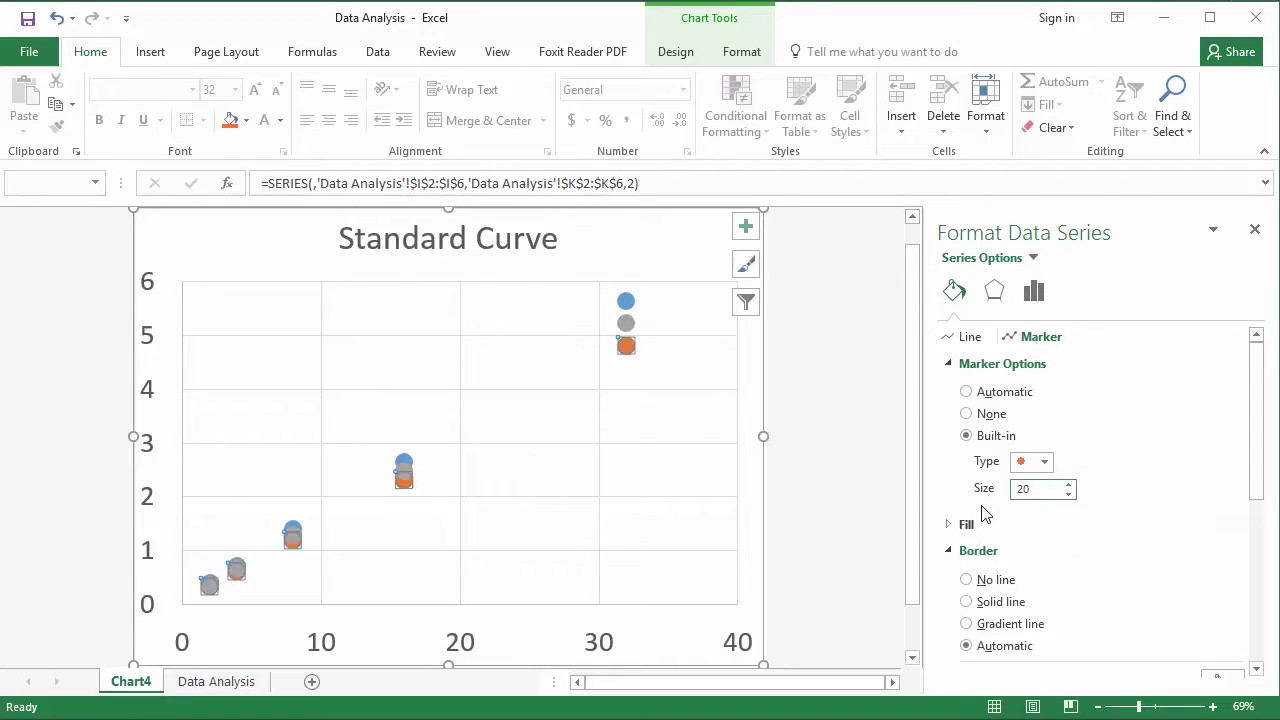
- Deselect the chart and start a Save As into the lesson folder with PDF as the file type
click(815, 365)
scroll(910, 270, up, 1)
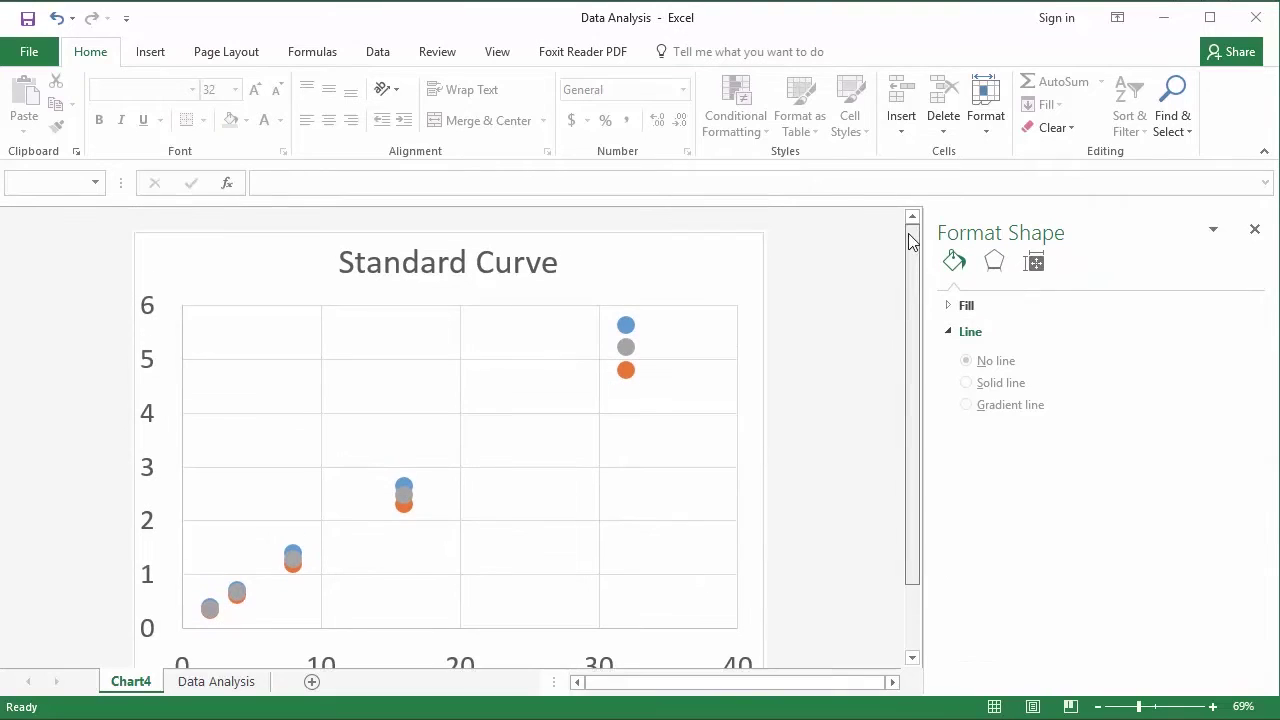
scroll(912, 309, down, 2)
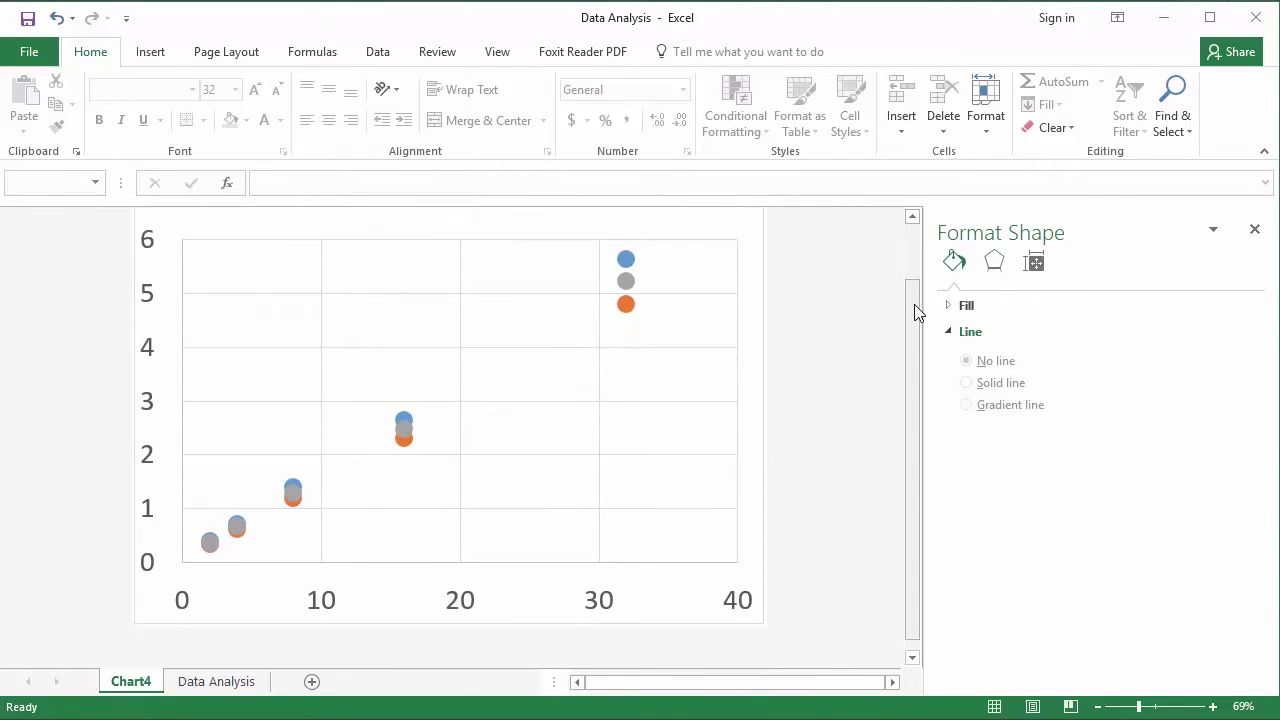
scroll(914, 304, up, 1)
scroll(914, 273, up, 1)
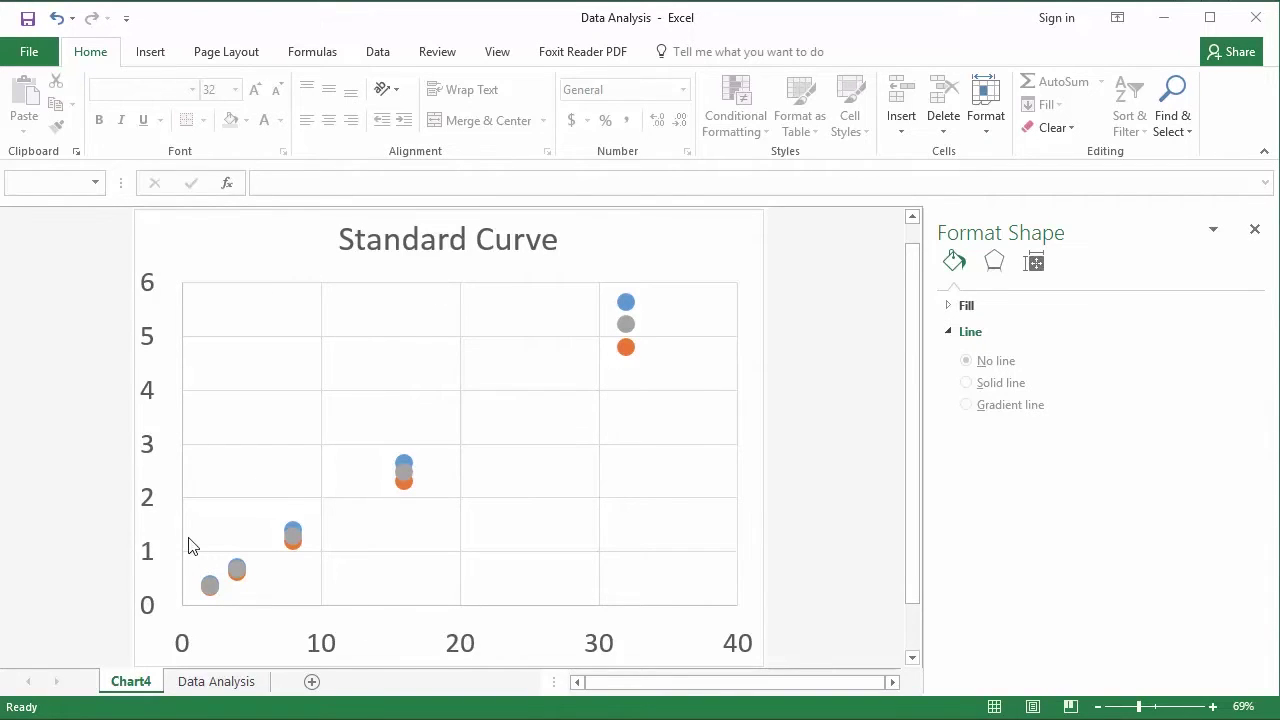
click(40, 51)
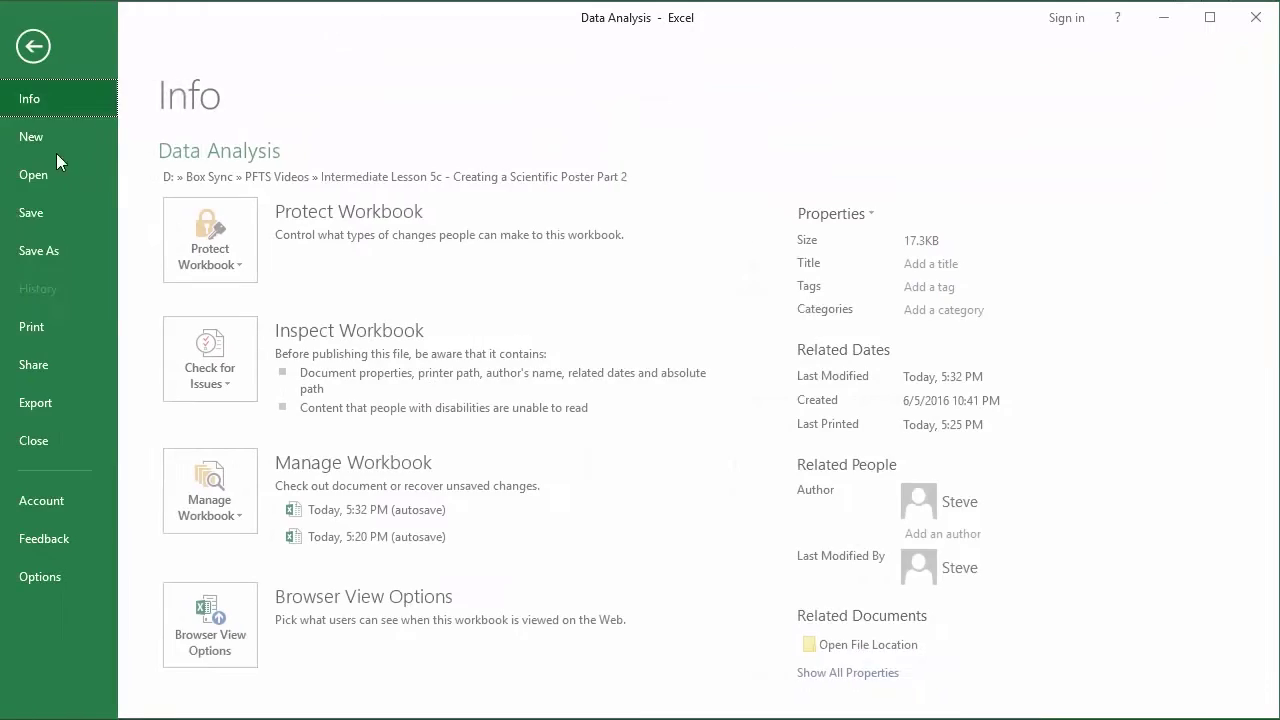
click(61, 250)
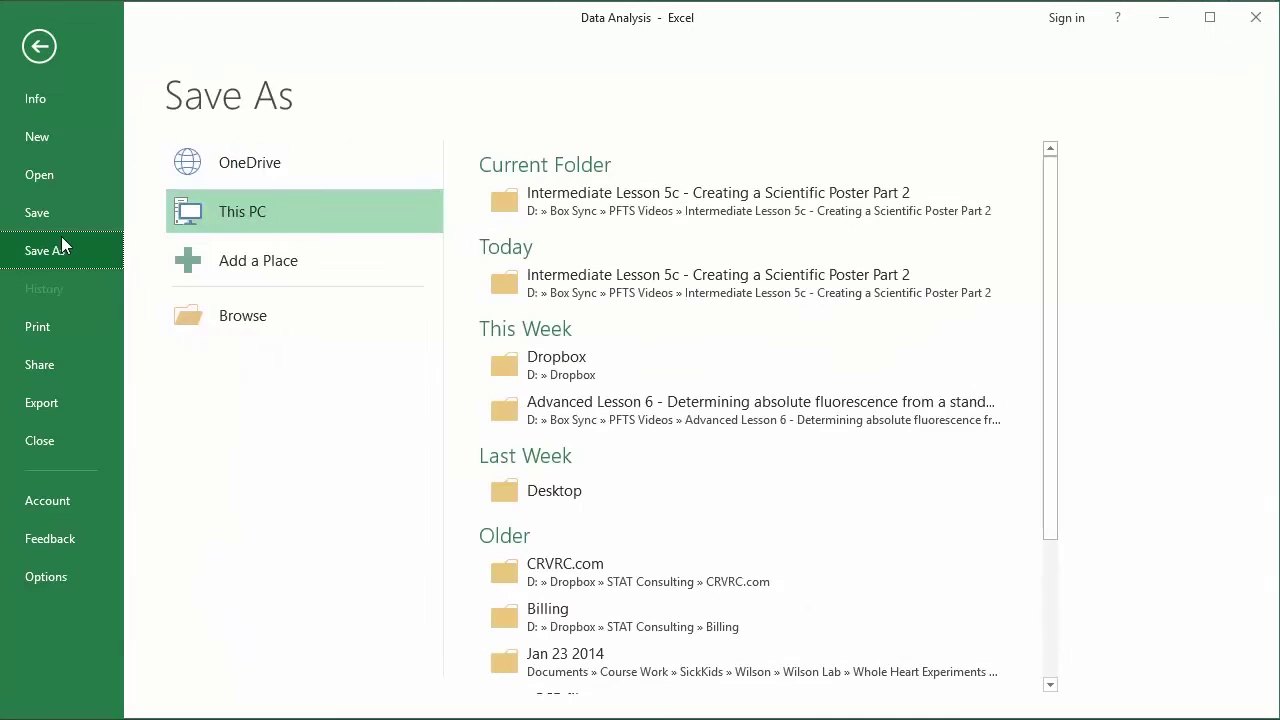
click(539, 201)
click(399, 427)
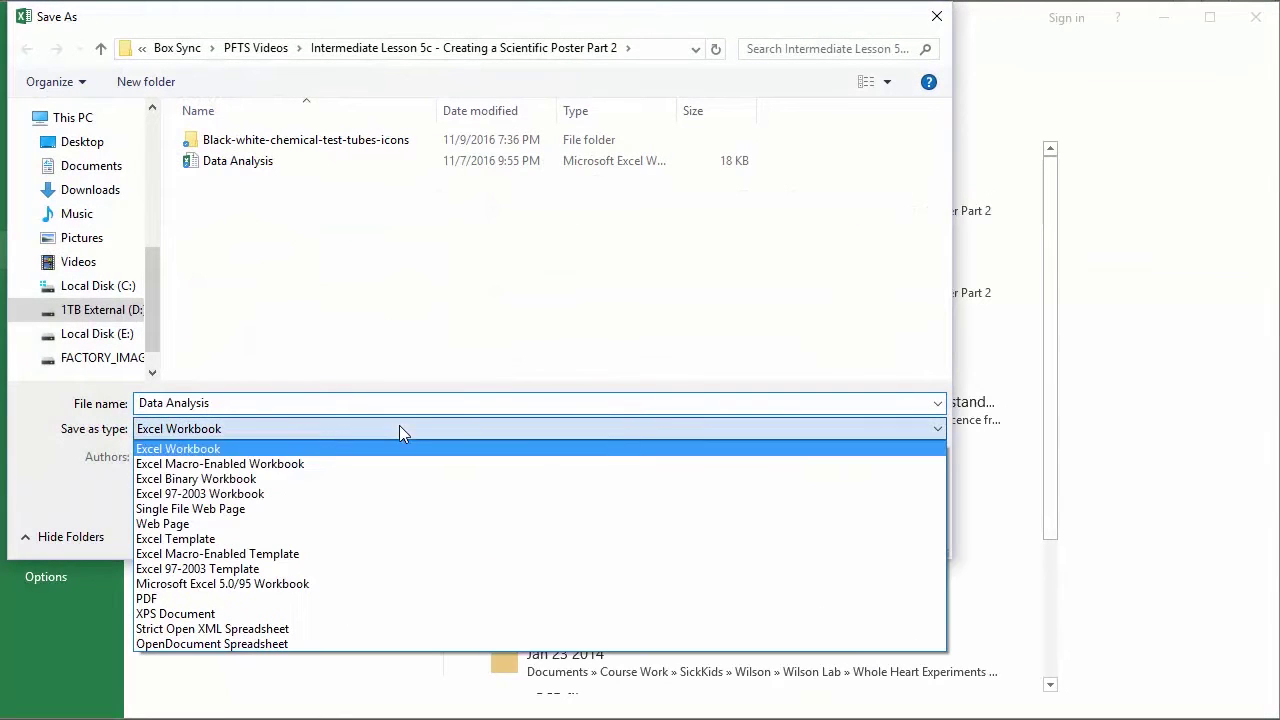
click(146, 600)
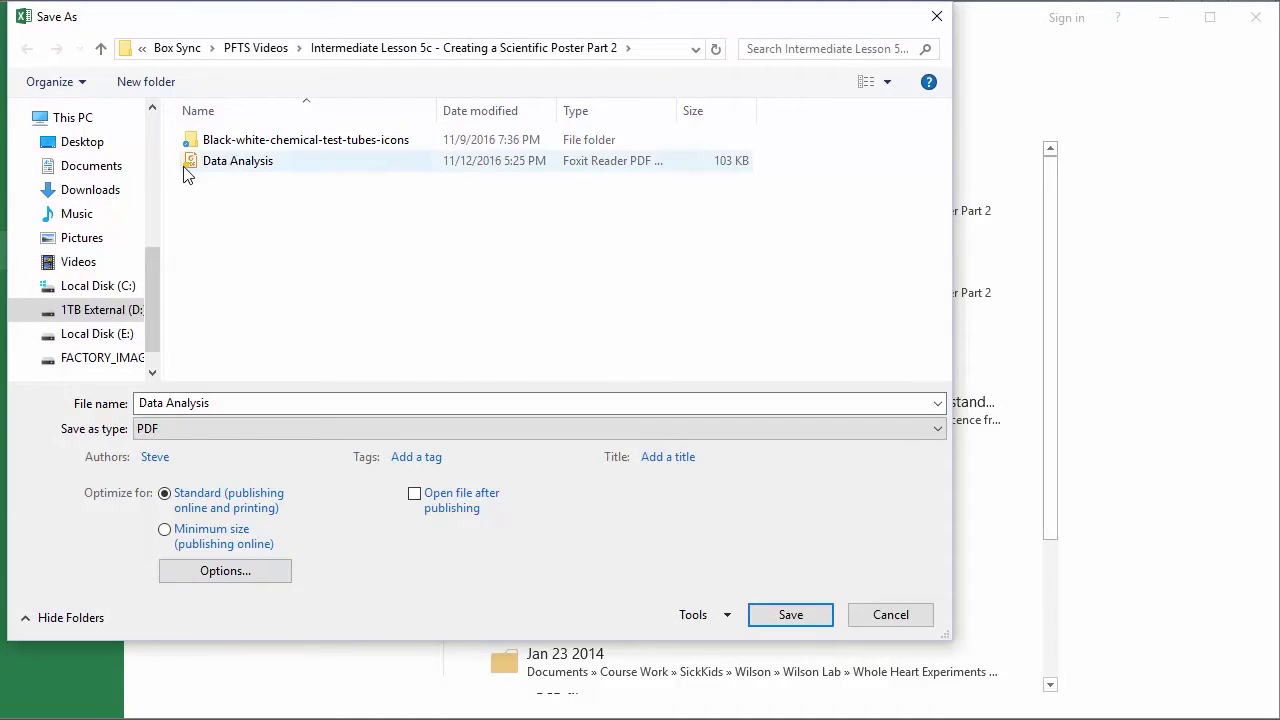
- Save over the existing Data Analysis PDF and minimize Excel
click(226, 163)
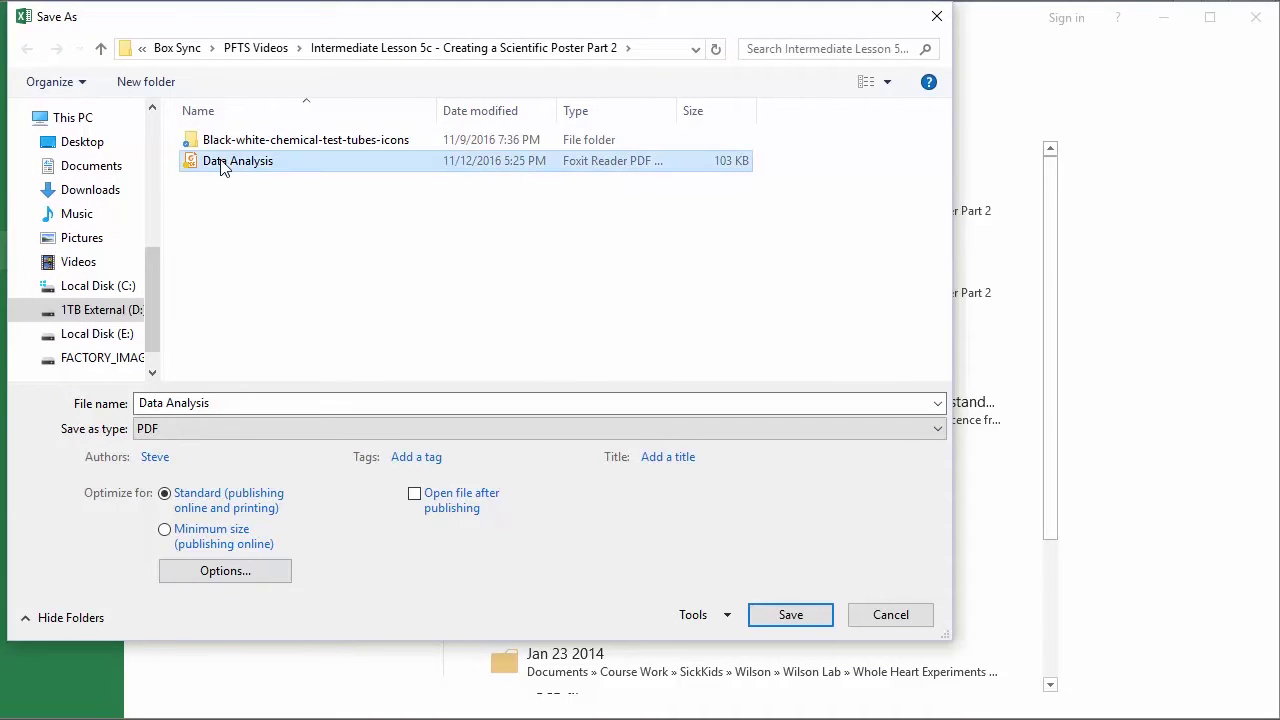
click(790, 617)
click(1008, 383)
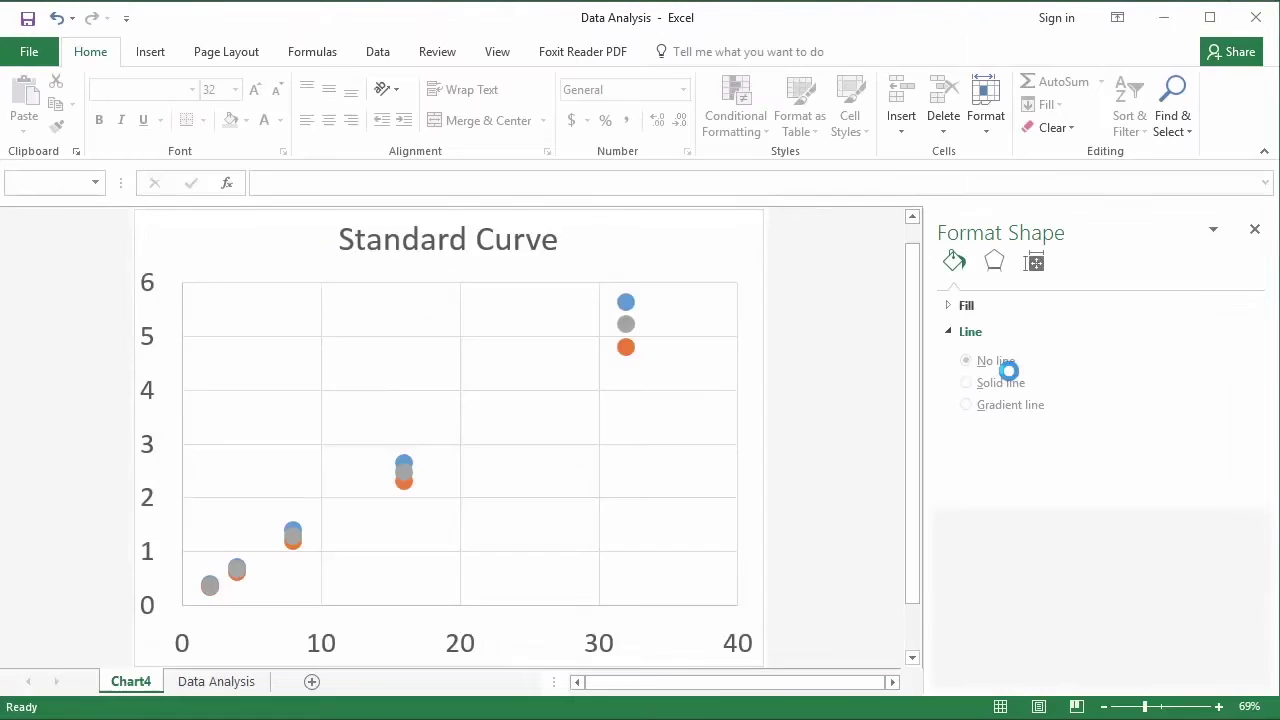
click(1163, 17)
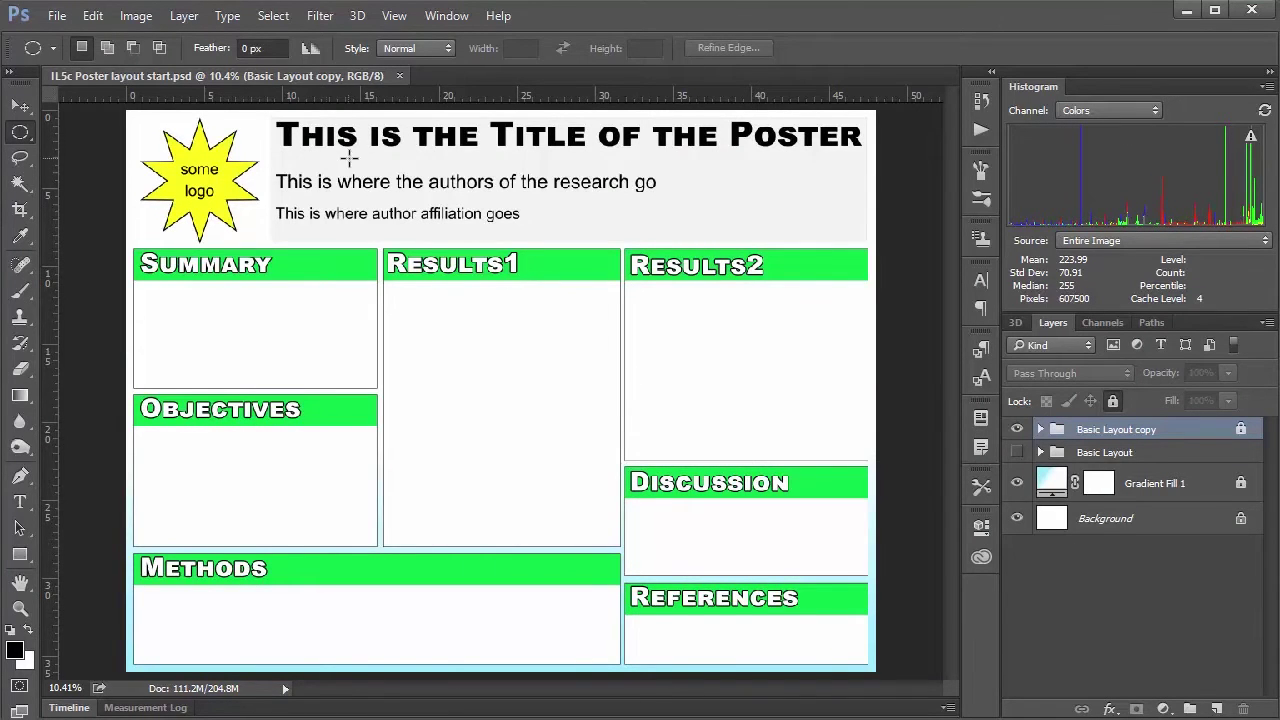
- Drag the Data Analysis PDF from the file browser onto the Photoshop poster canvas
click(58, 18)
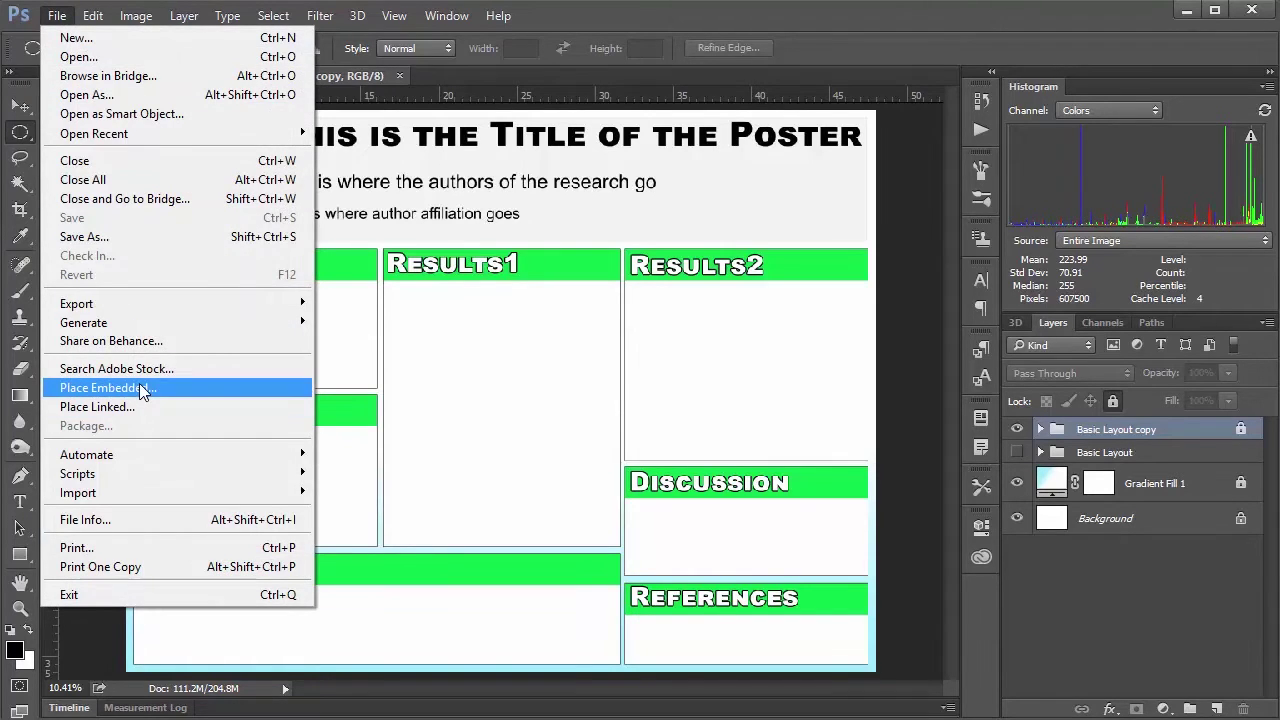
click(58, 18)
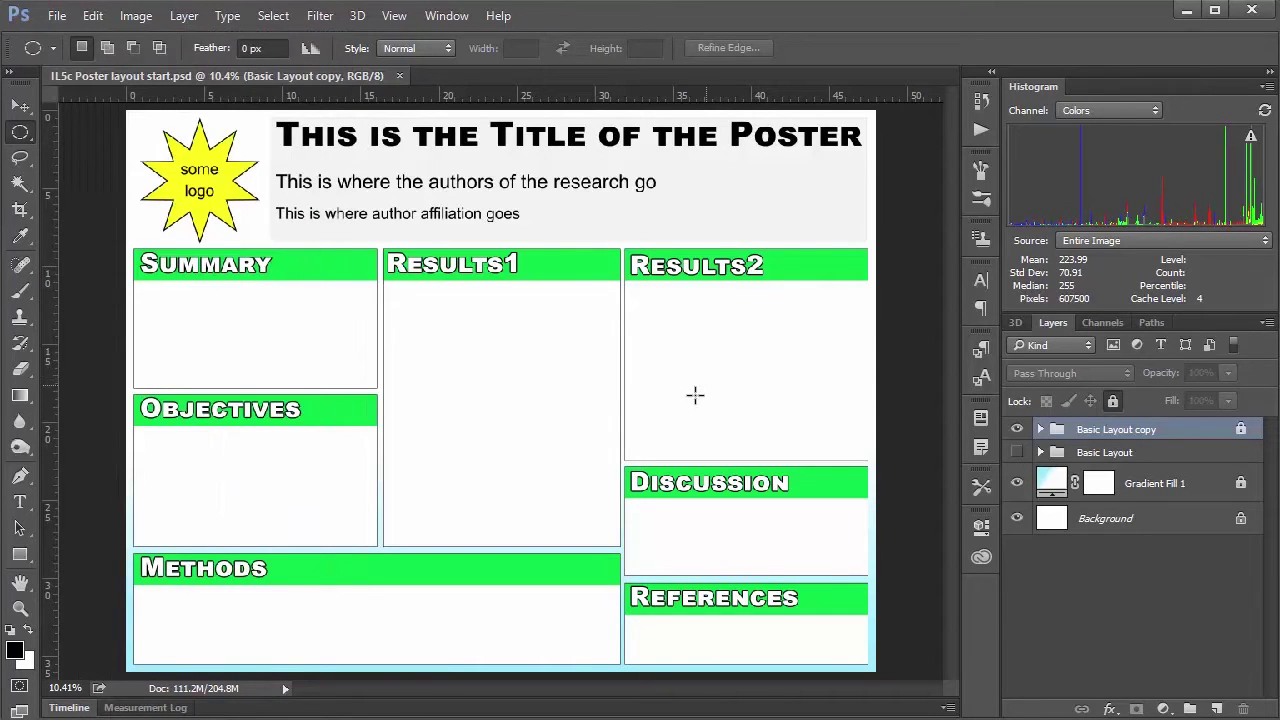
key(alt+Tab)
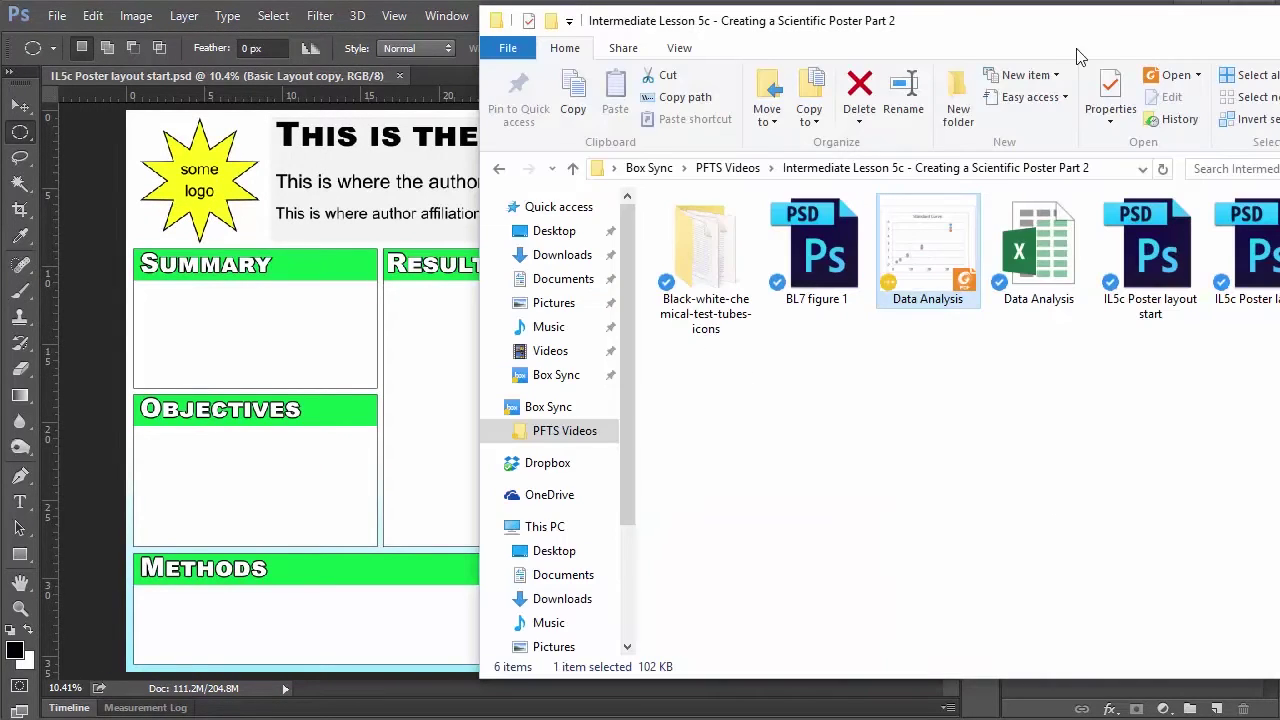
drag(1015, 40, 940, 62)
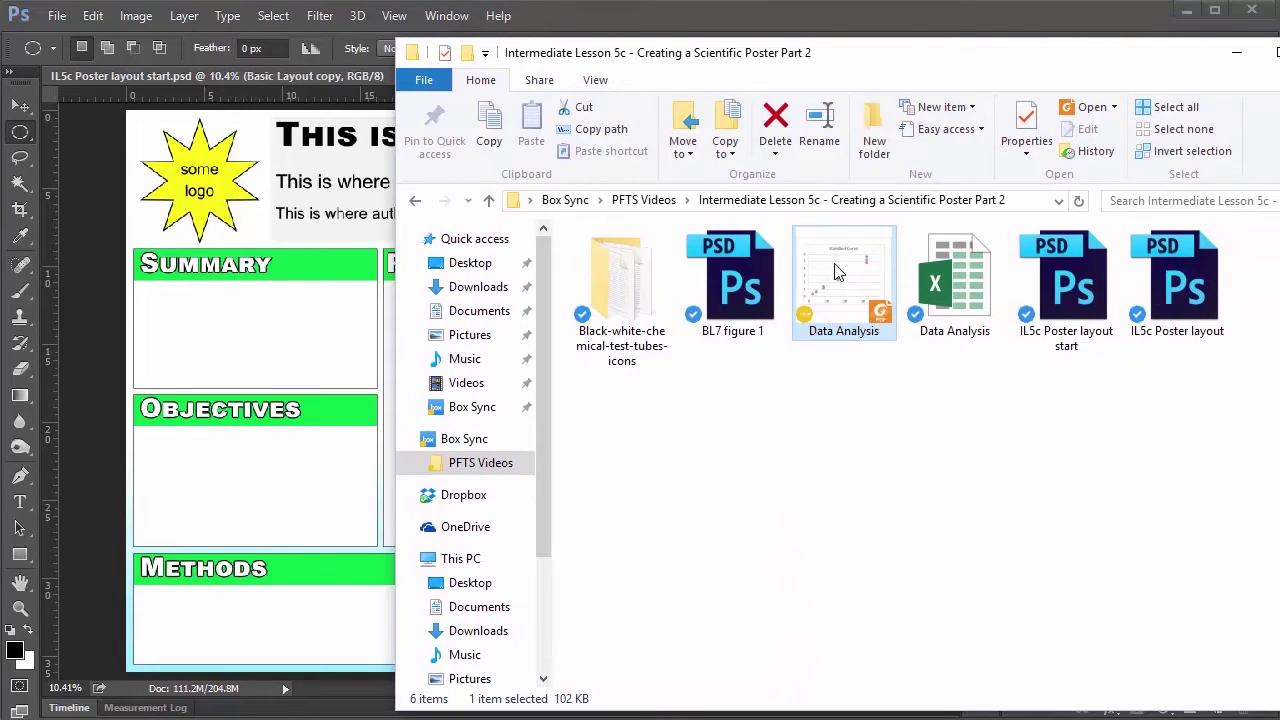
drag(838, 272, 249, 330)
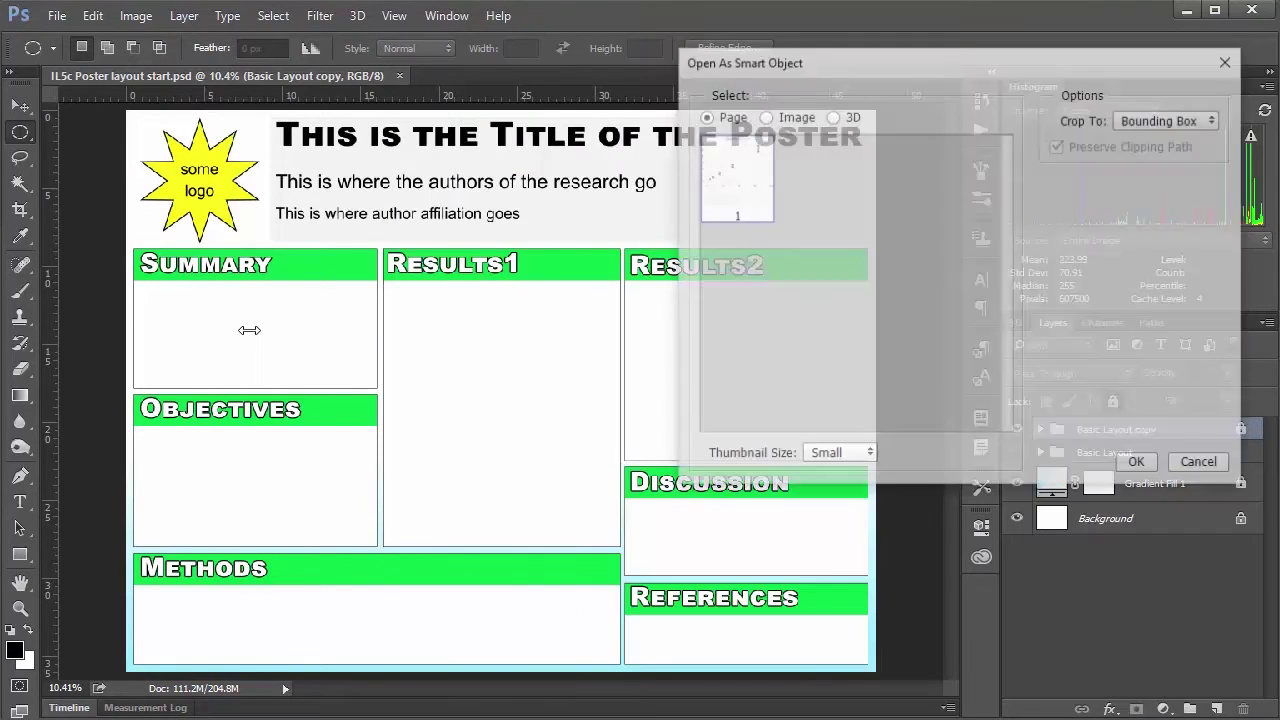
- Place the Data Analysis page as a smart object, scale it to 6 in wide and commit
drag(826, 57, 738, 103)
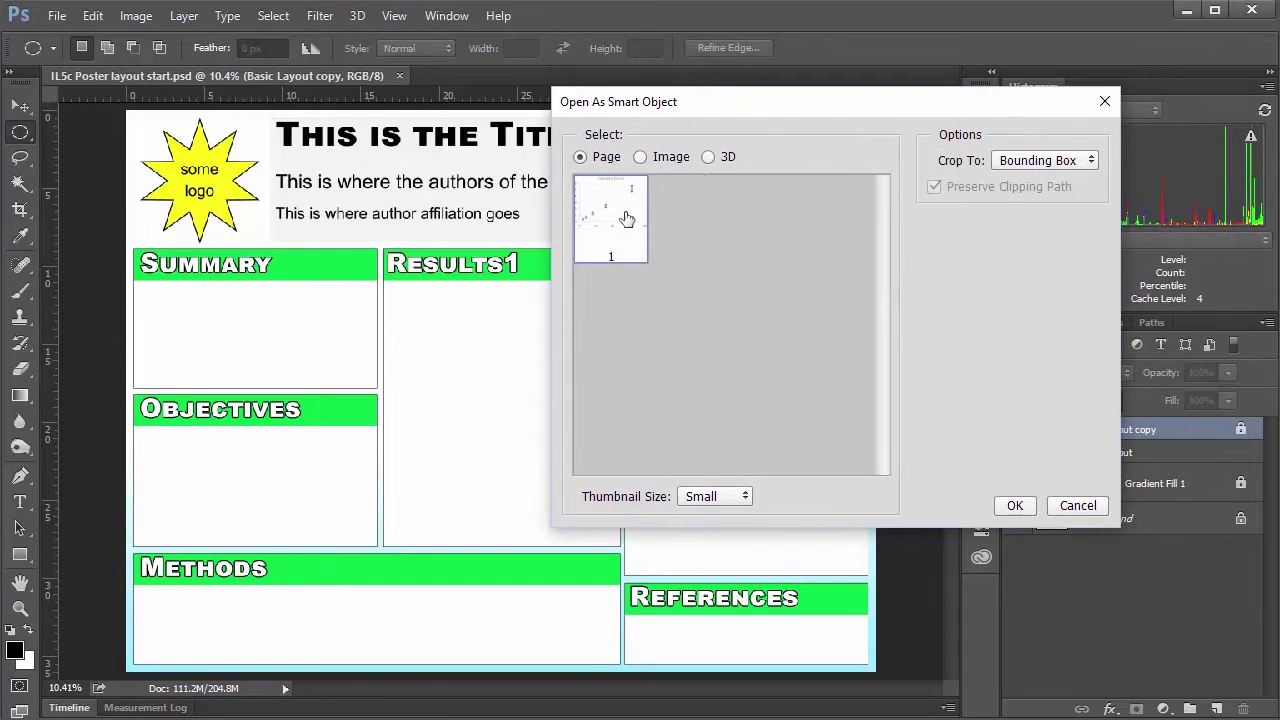
click(1016, 512)
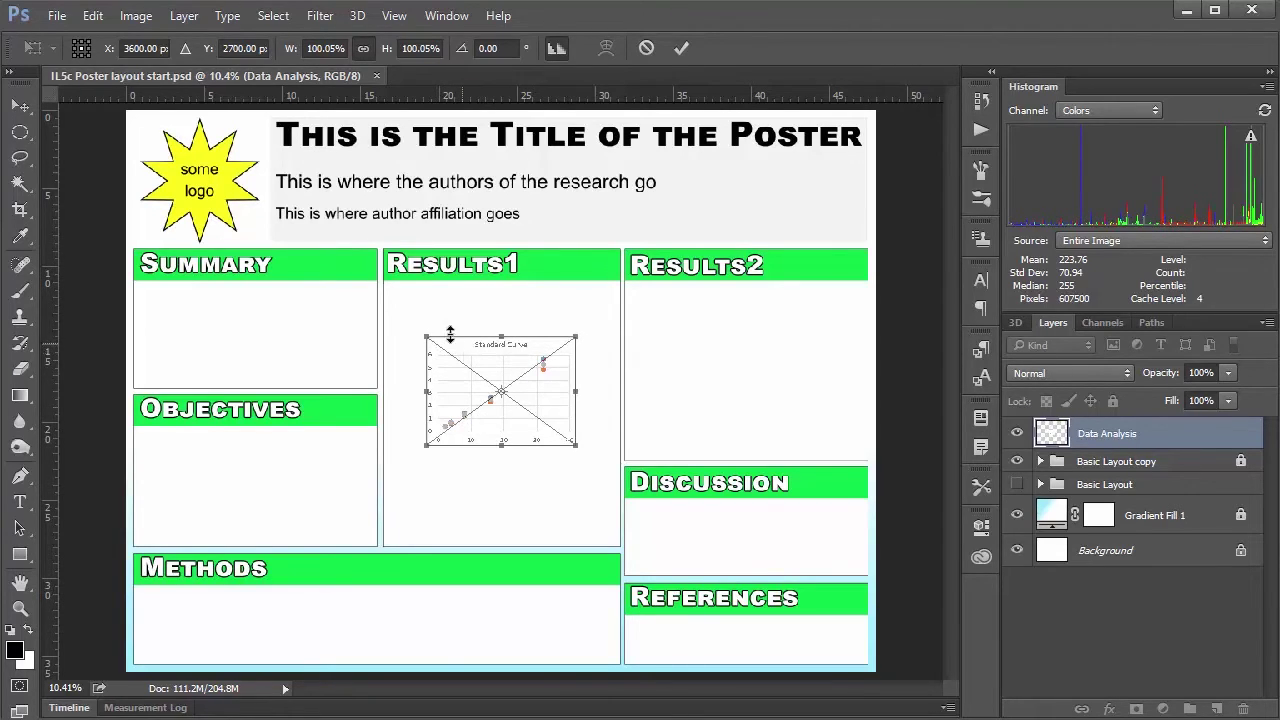
click(324, 48)
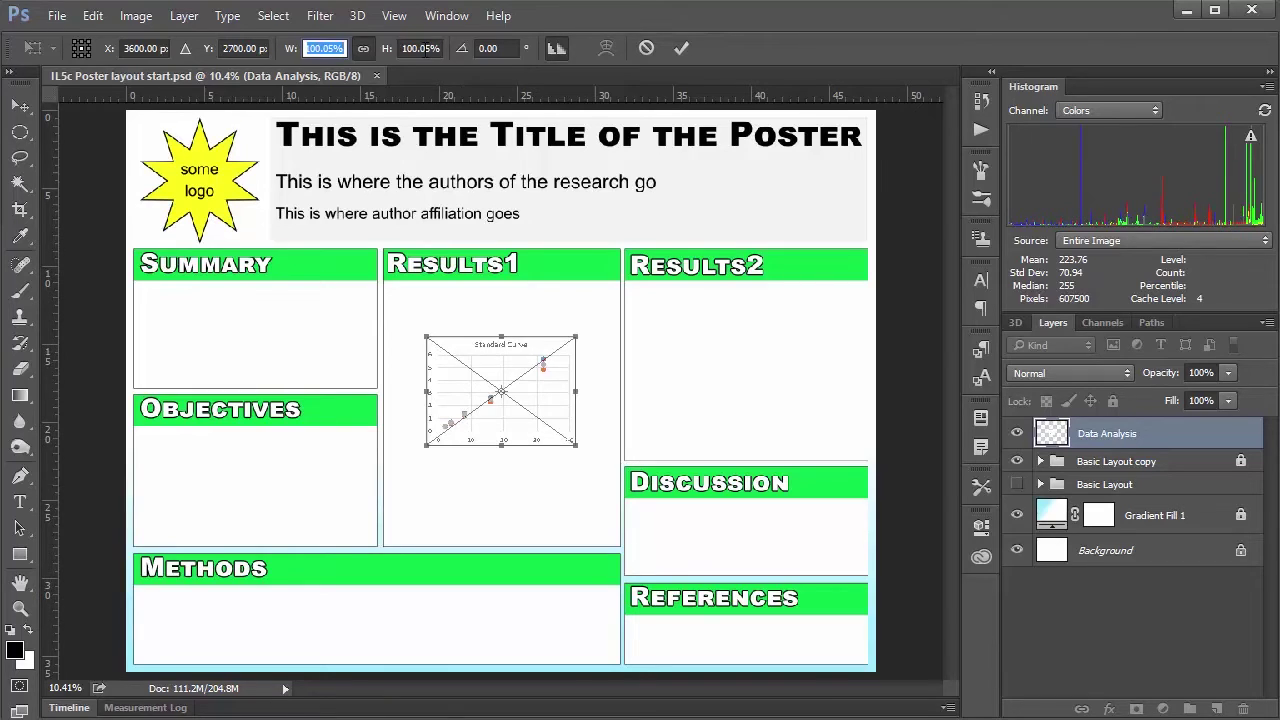
text(6in)
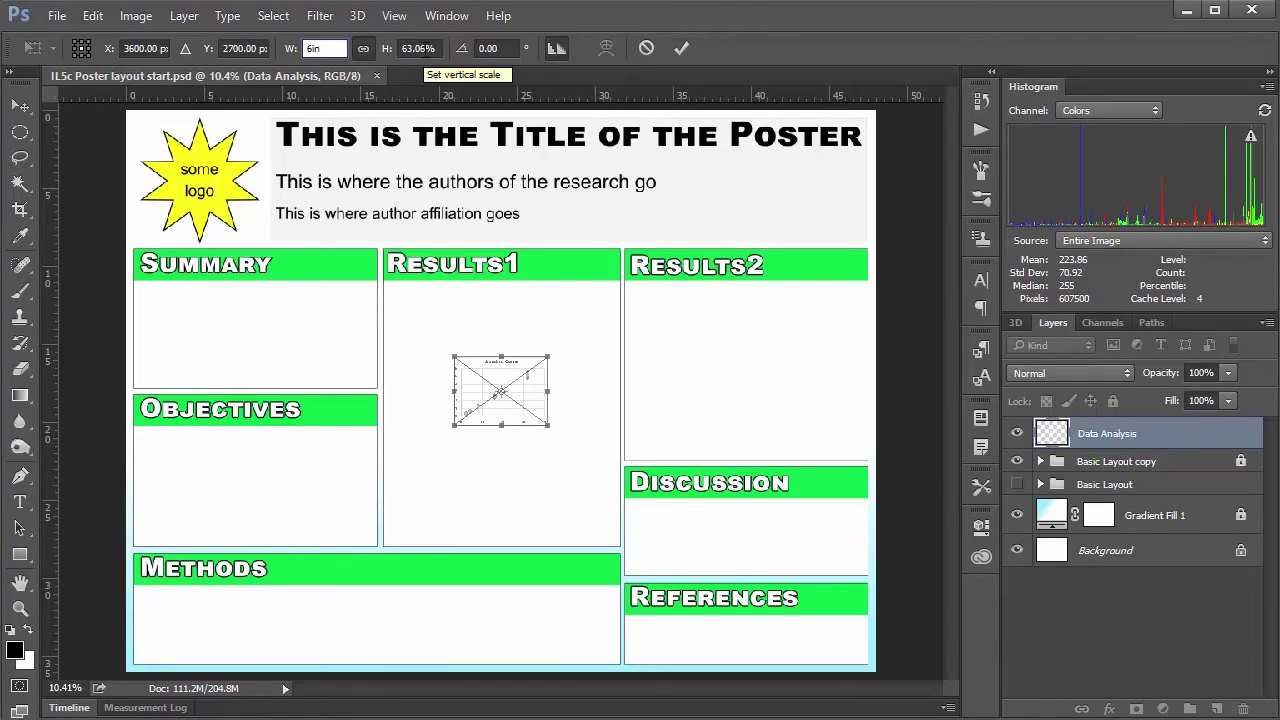
click(425, 48)
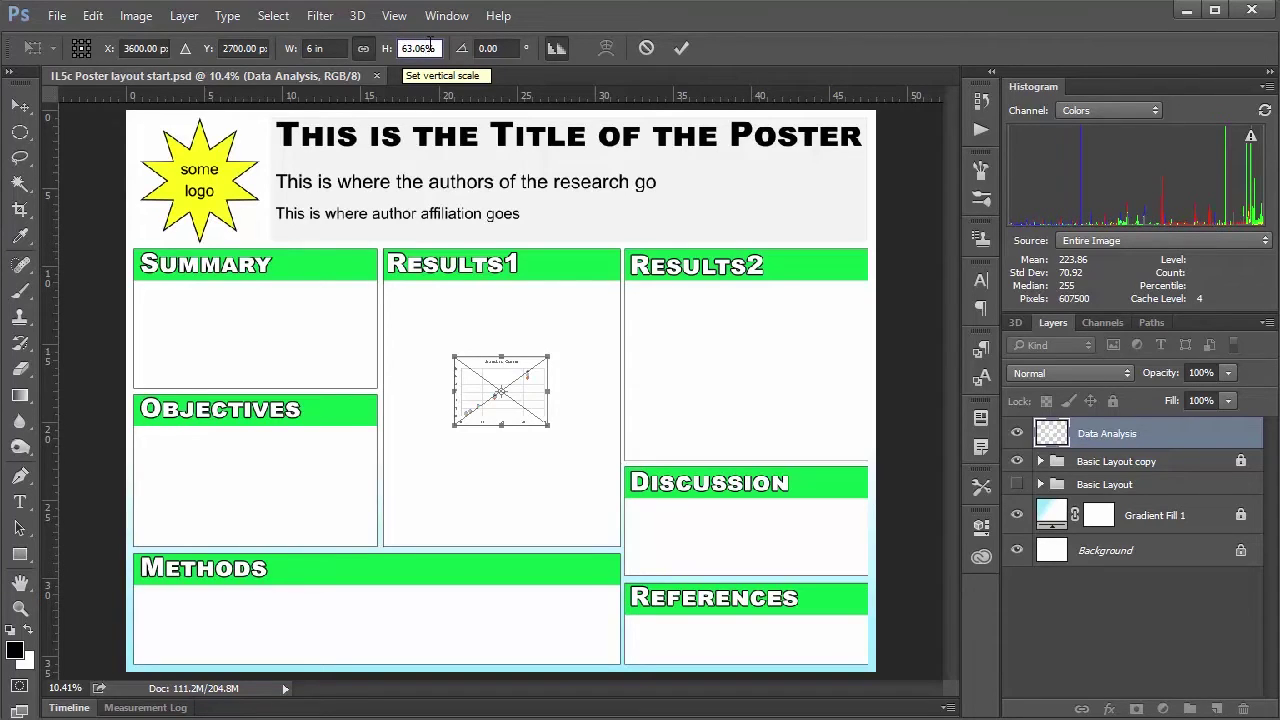
drag(428, 48, 397, 48)
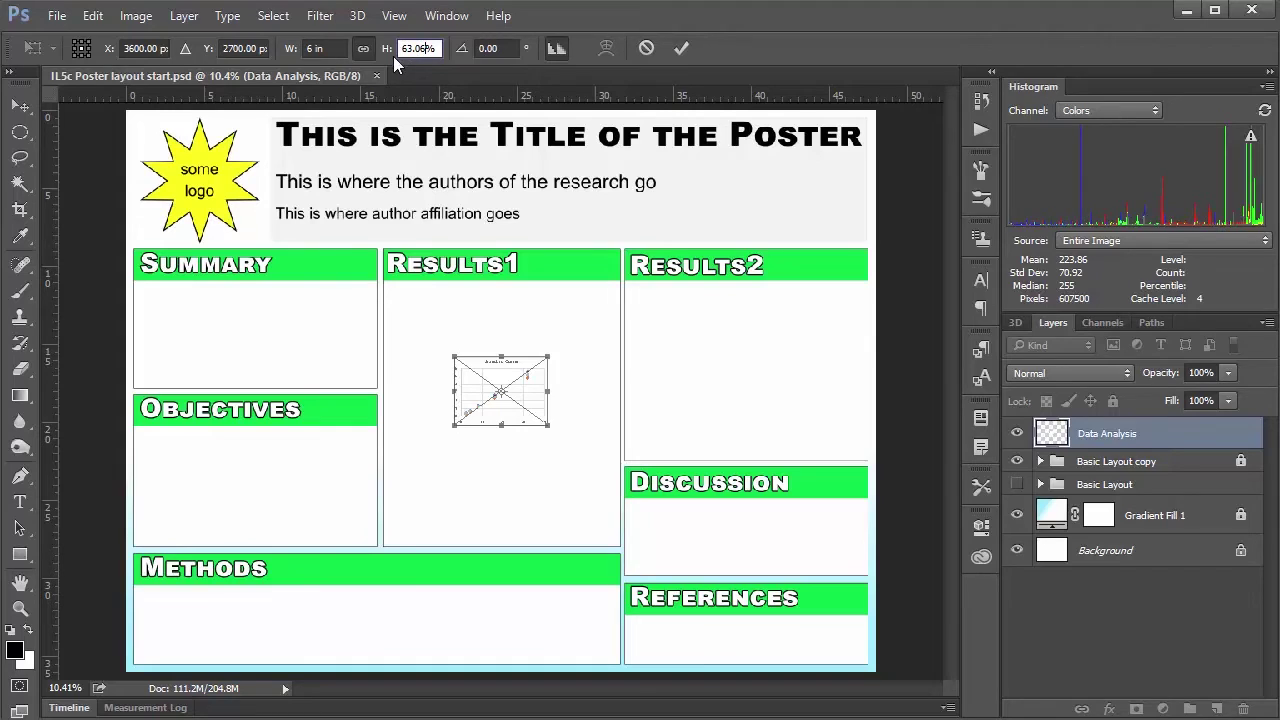
click(688, 53)
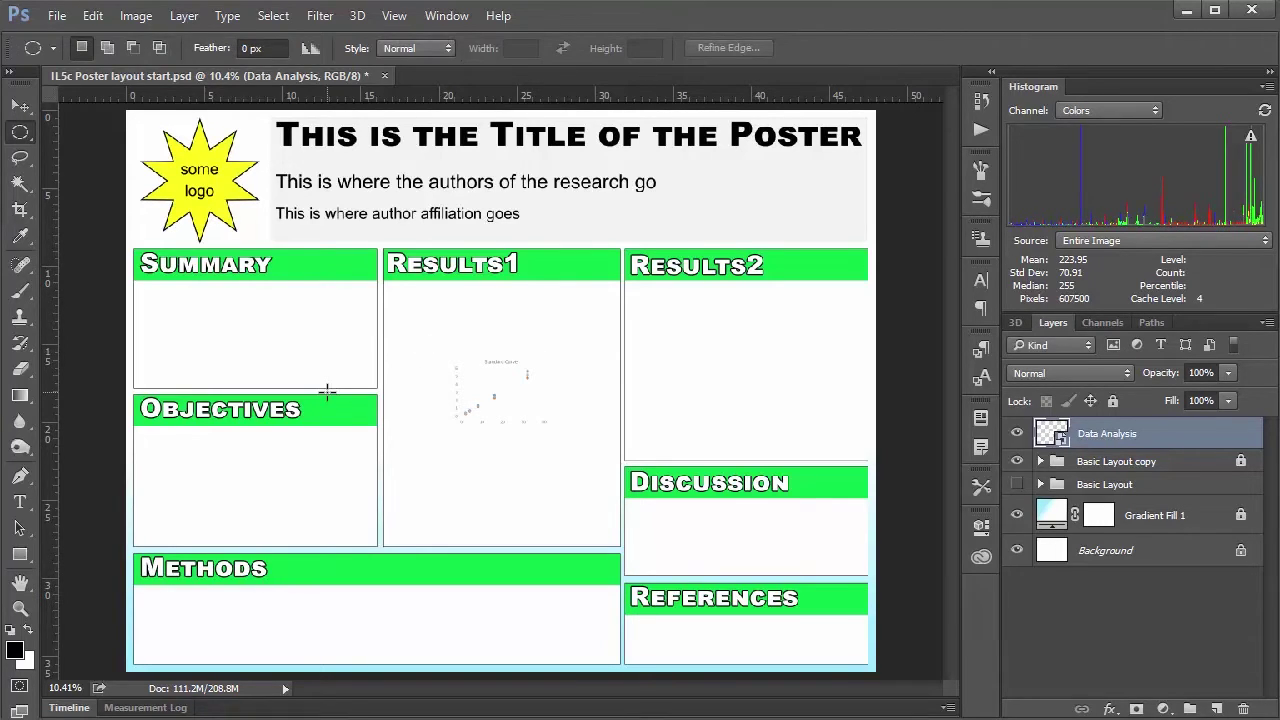
- Add a 1 px black Stroke layer effect to the Data Analysis chart layer
scroll(327, 391, up, 1)
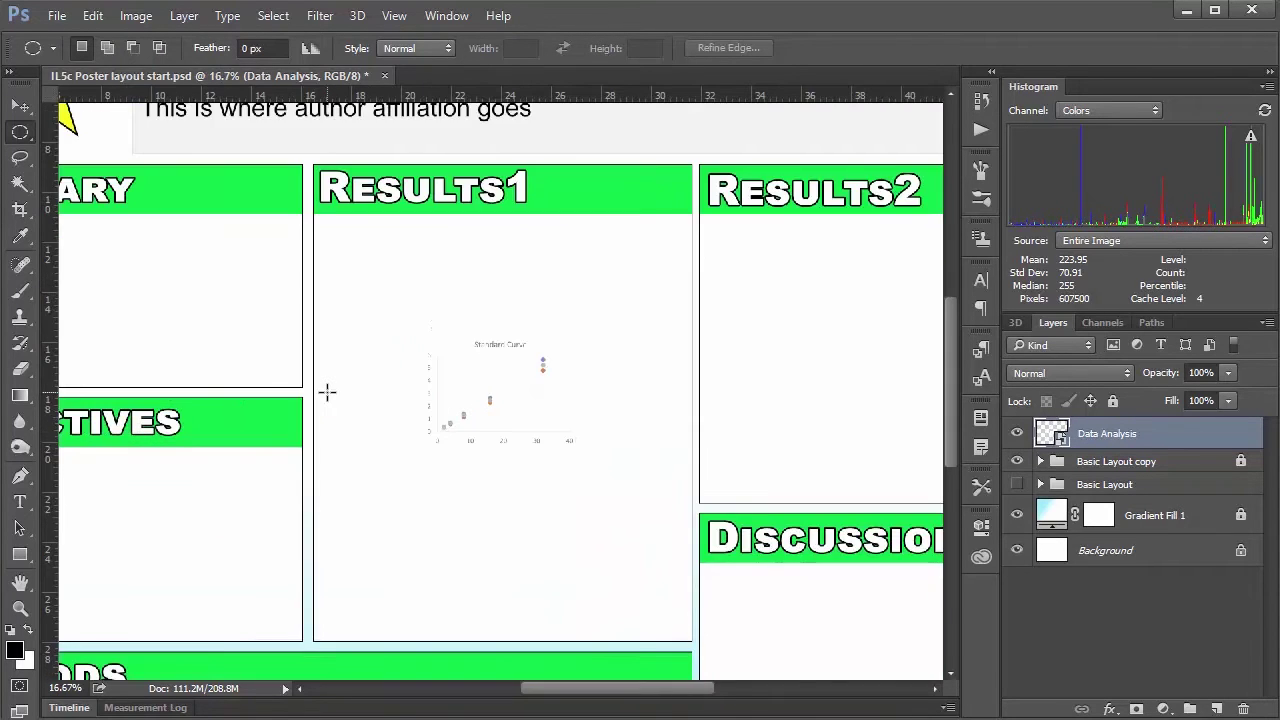
key(ctrl+plus)
key(ctrl+plus)
key(ctrl+plus)
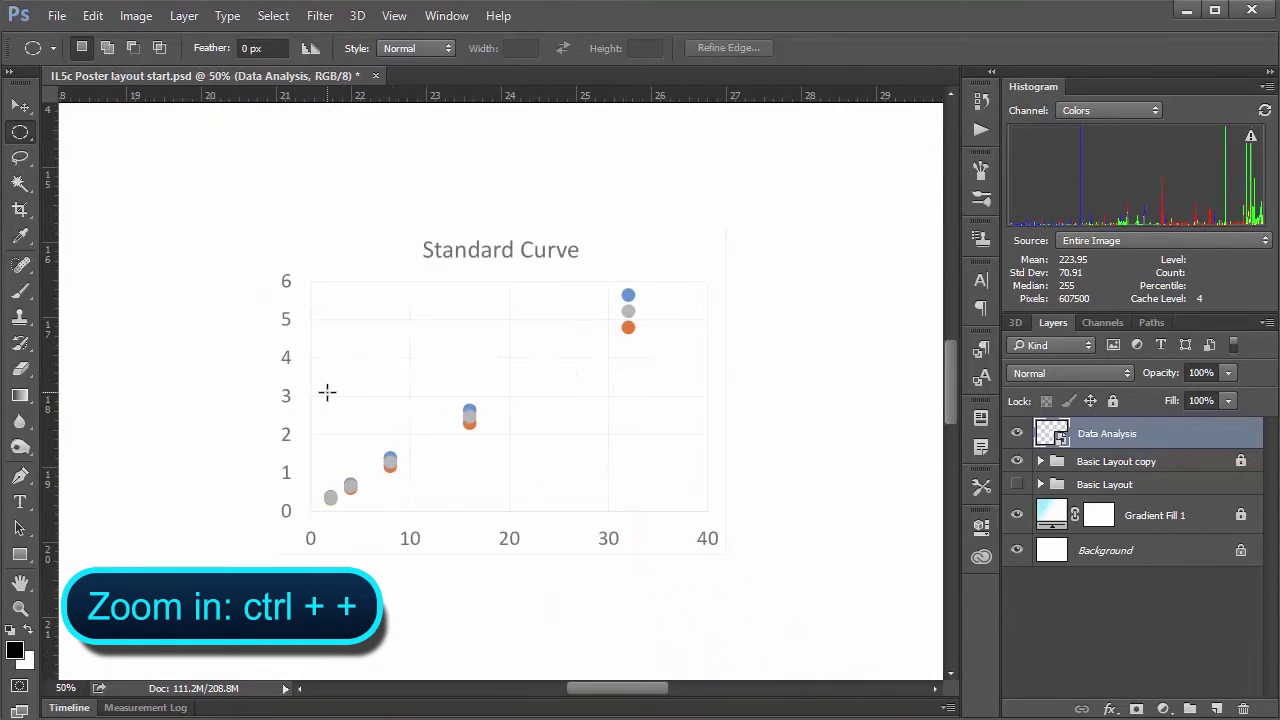
click(1108, 709)
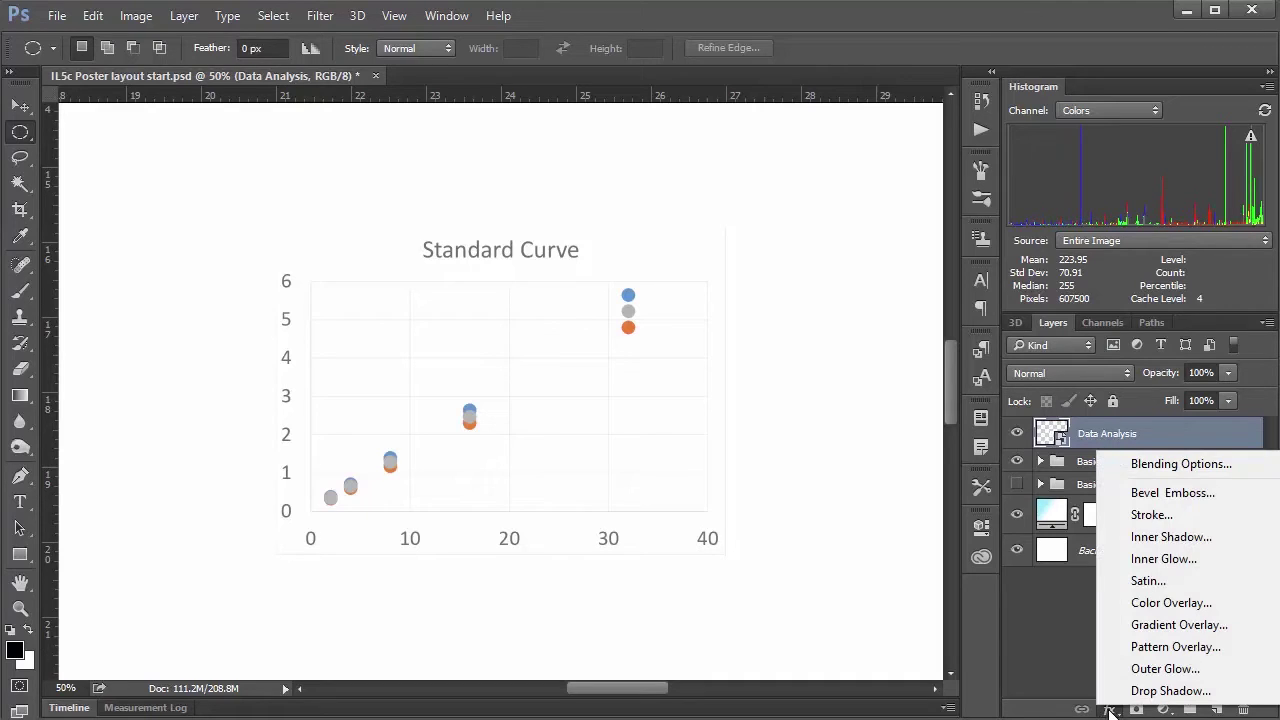
click(1146, 514)
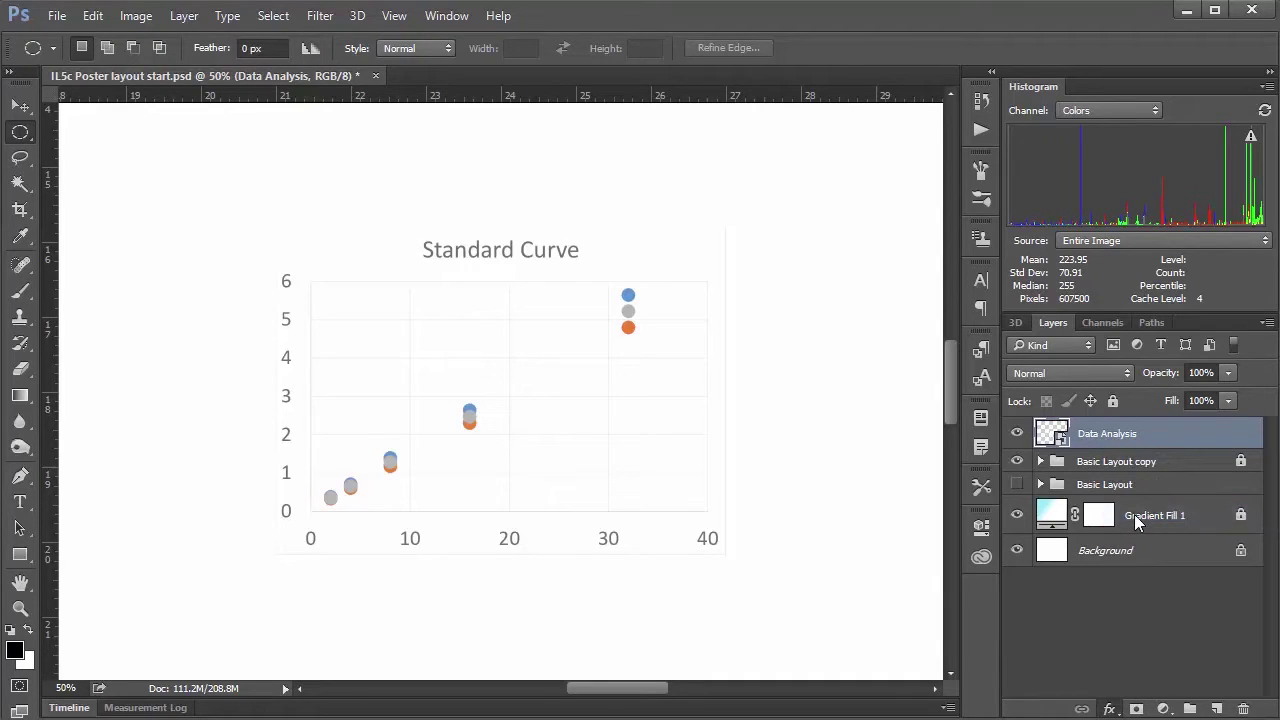
drag(1186, 271, 333, 181)
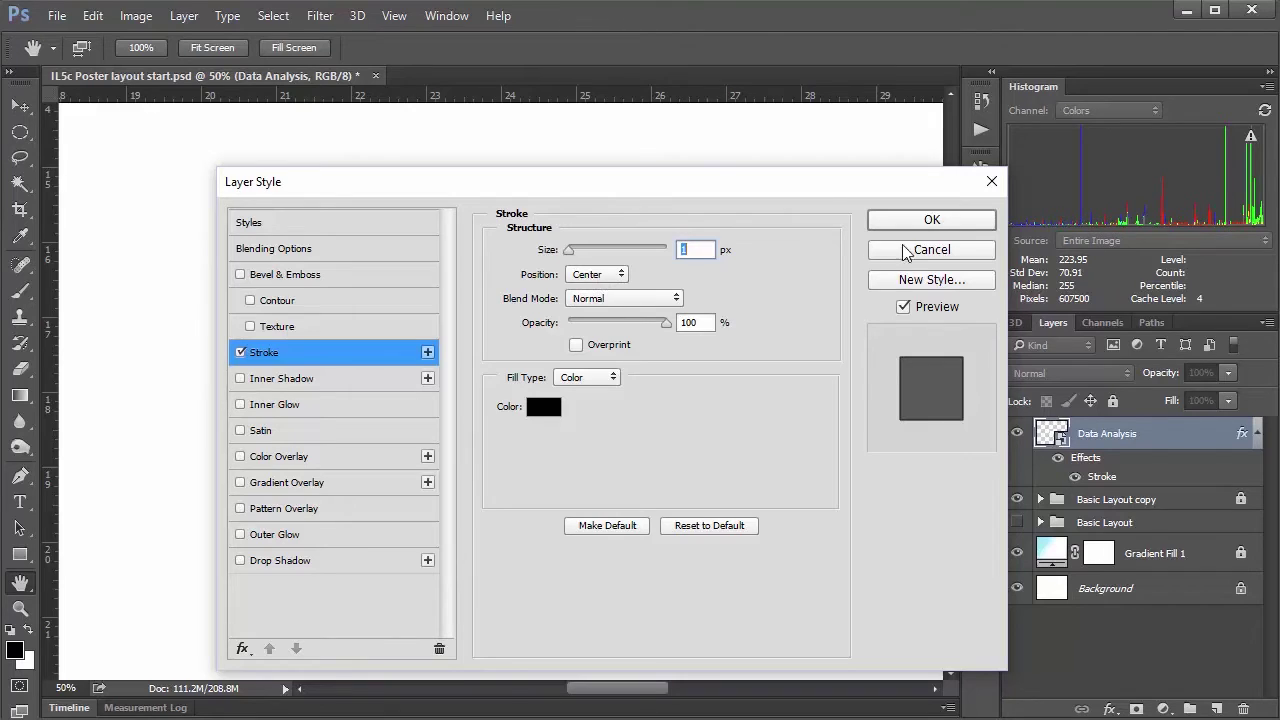
click(937, 222)
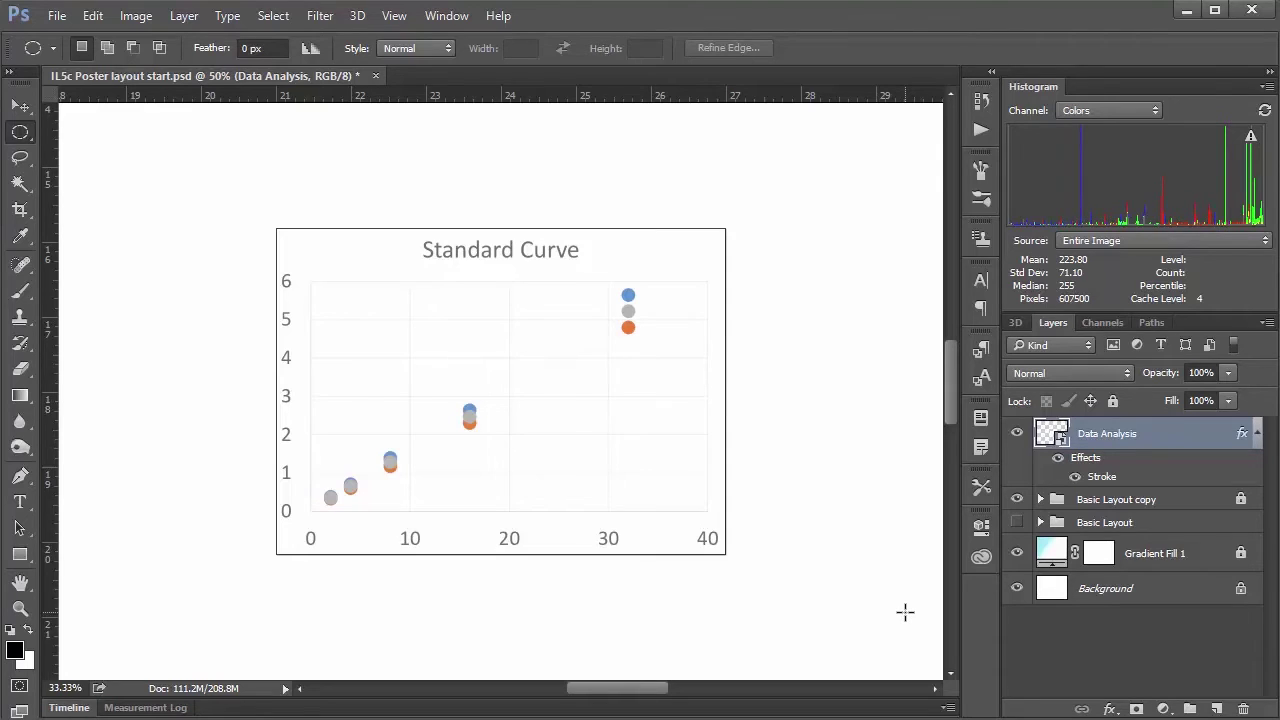
key(ctrl+minus)
key(ctrl+minus)
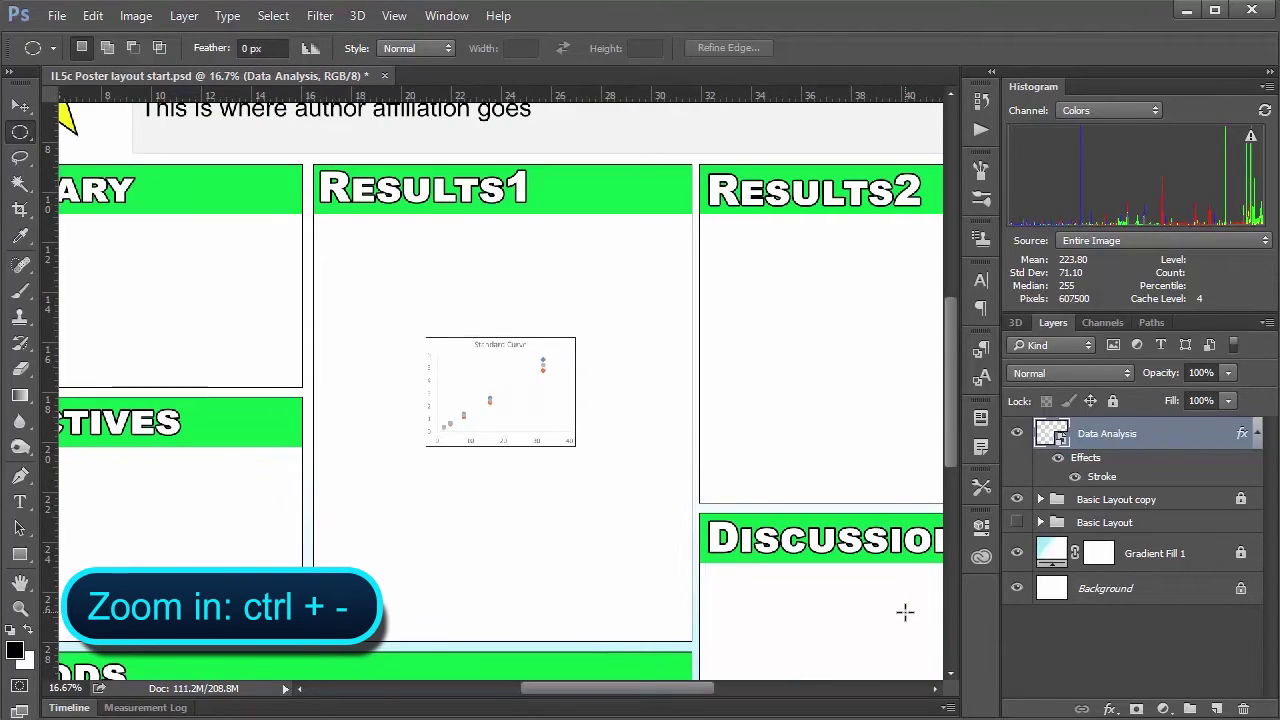
- Drag the chart with the Move tool to the right side of Results1, then deselect it
click(20, 105)
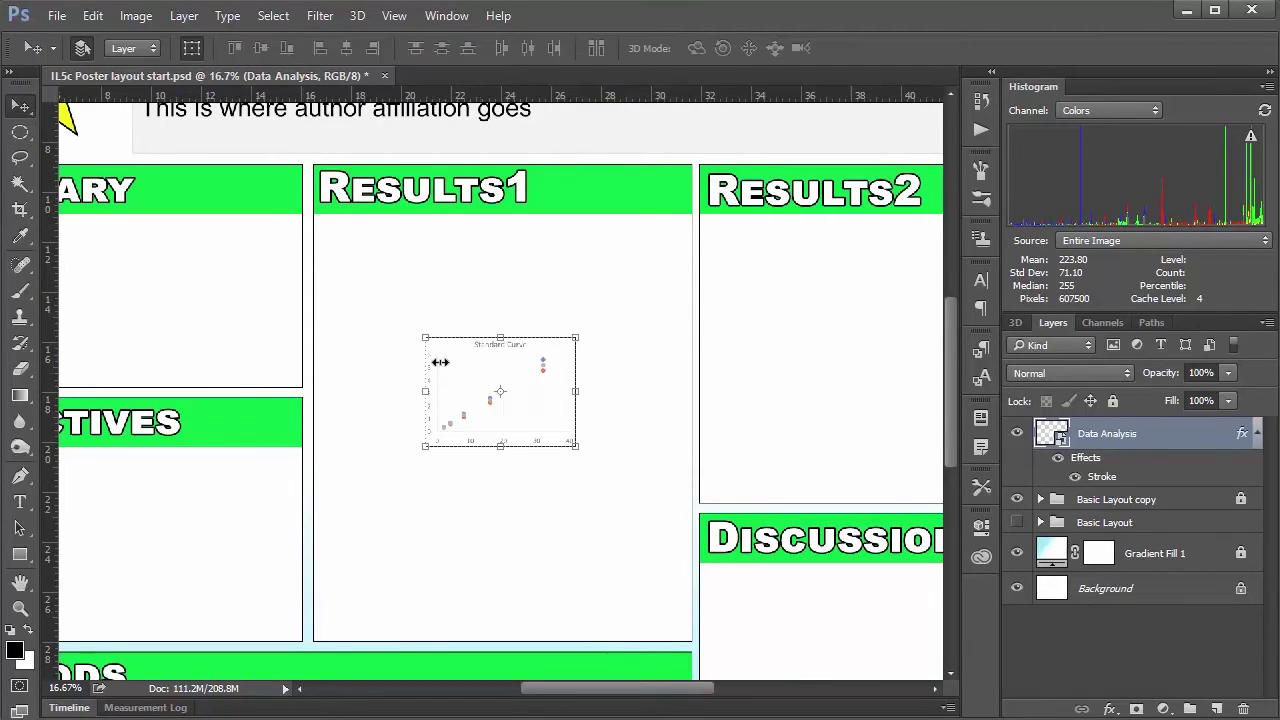
drag(536, 378, 634, 376)
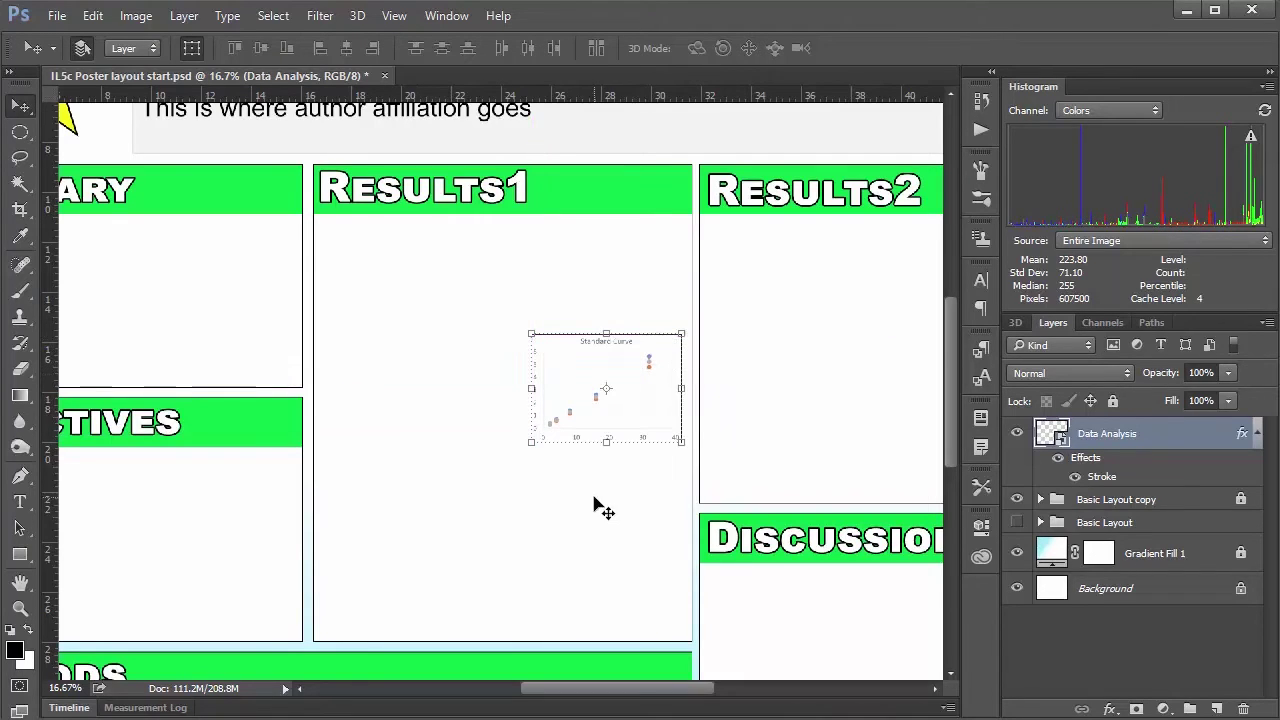
click(437, 334)
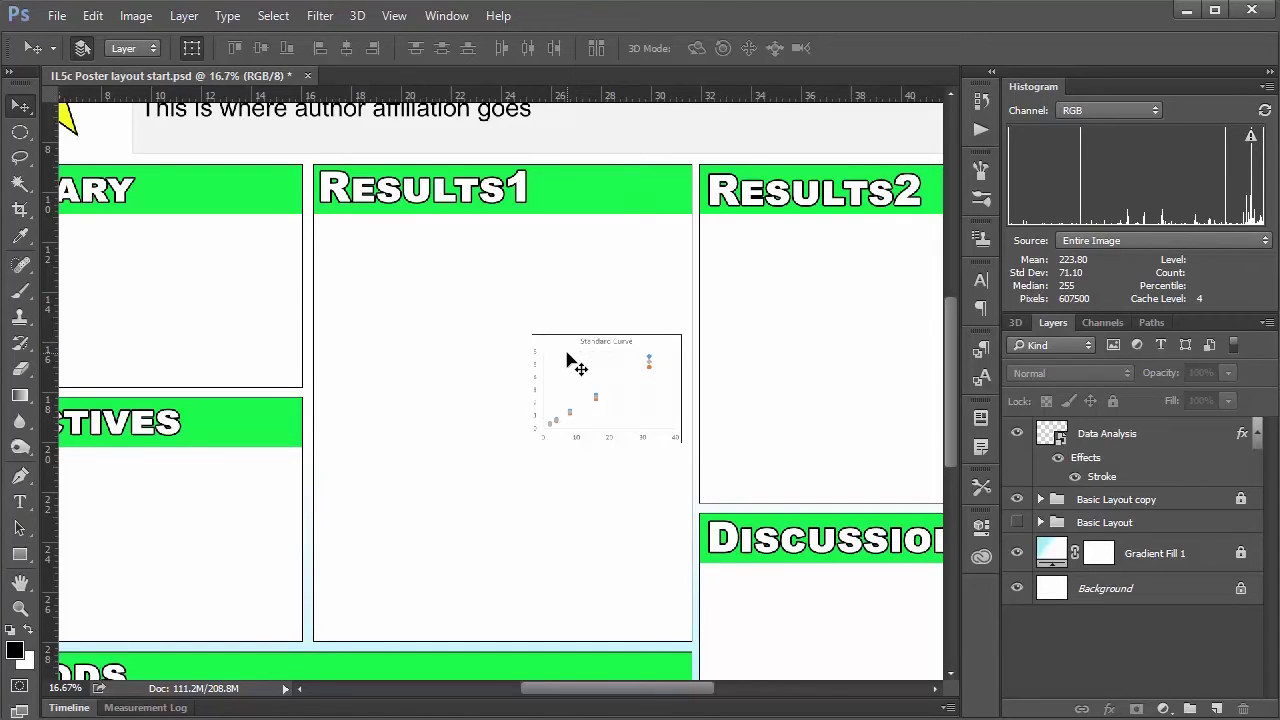
scroll(568, 357, up, 2)
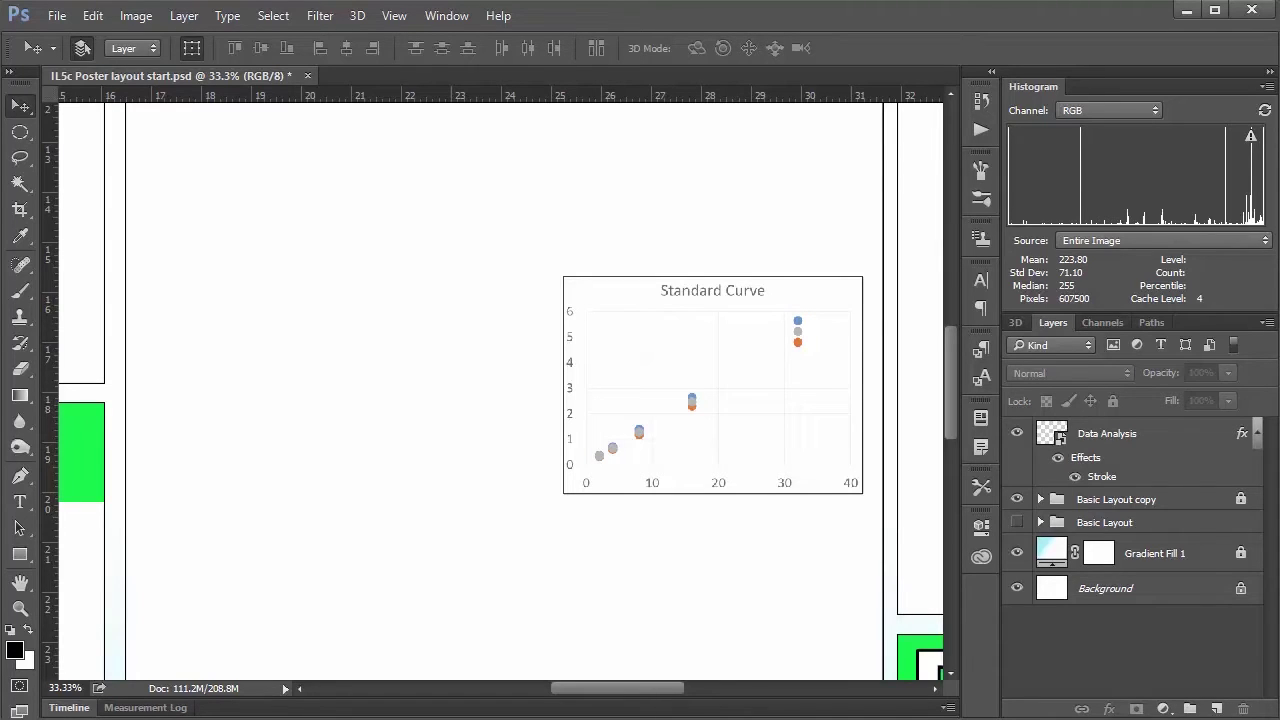
key(alt+Tab)
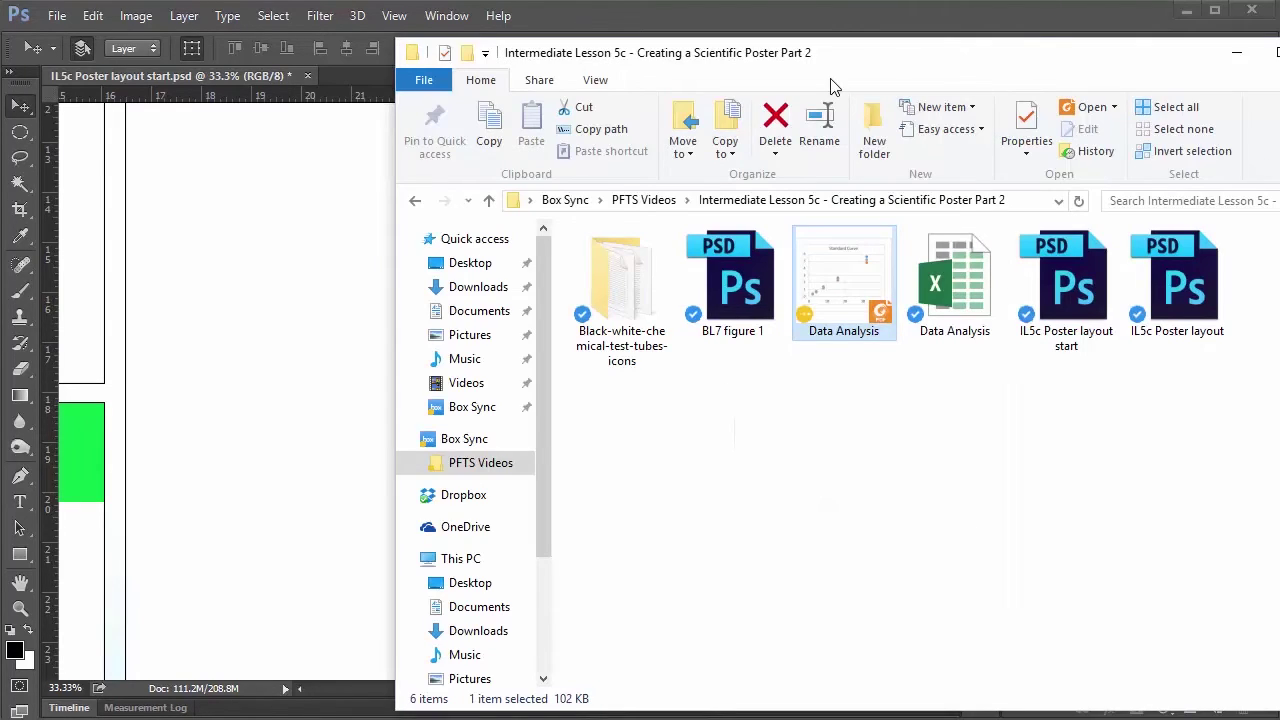
drag(910, 68, 716, 82)
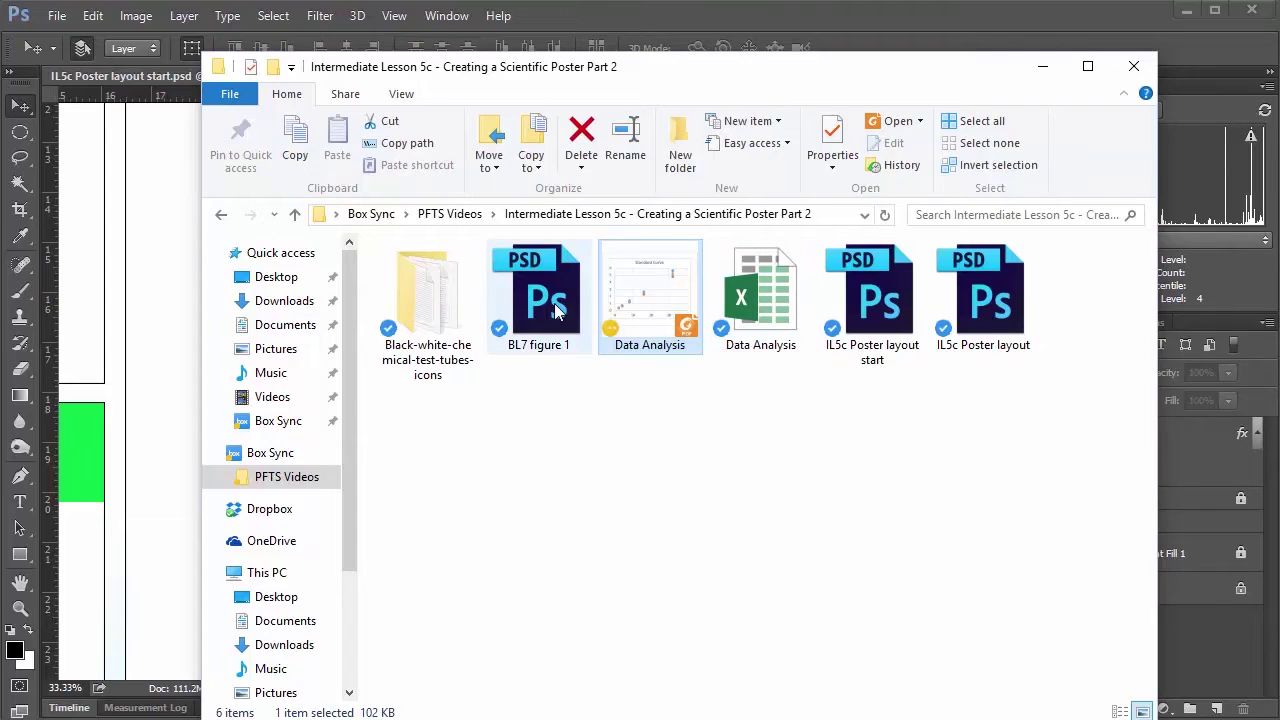
click(1043, 66)
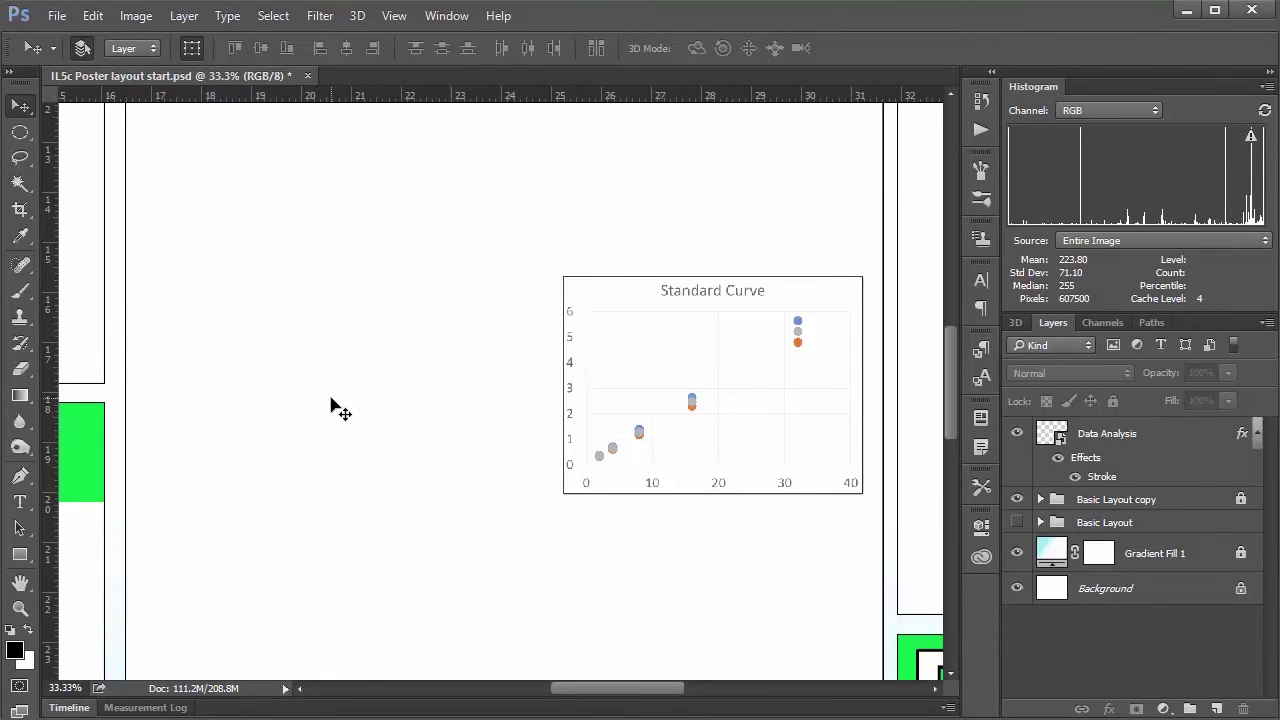
- Set the Rectangle tool to draw in Path mode using the Subtract Front Shape operation
key(ctrl+minus)
key(ctrl+minus)
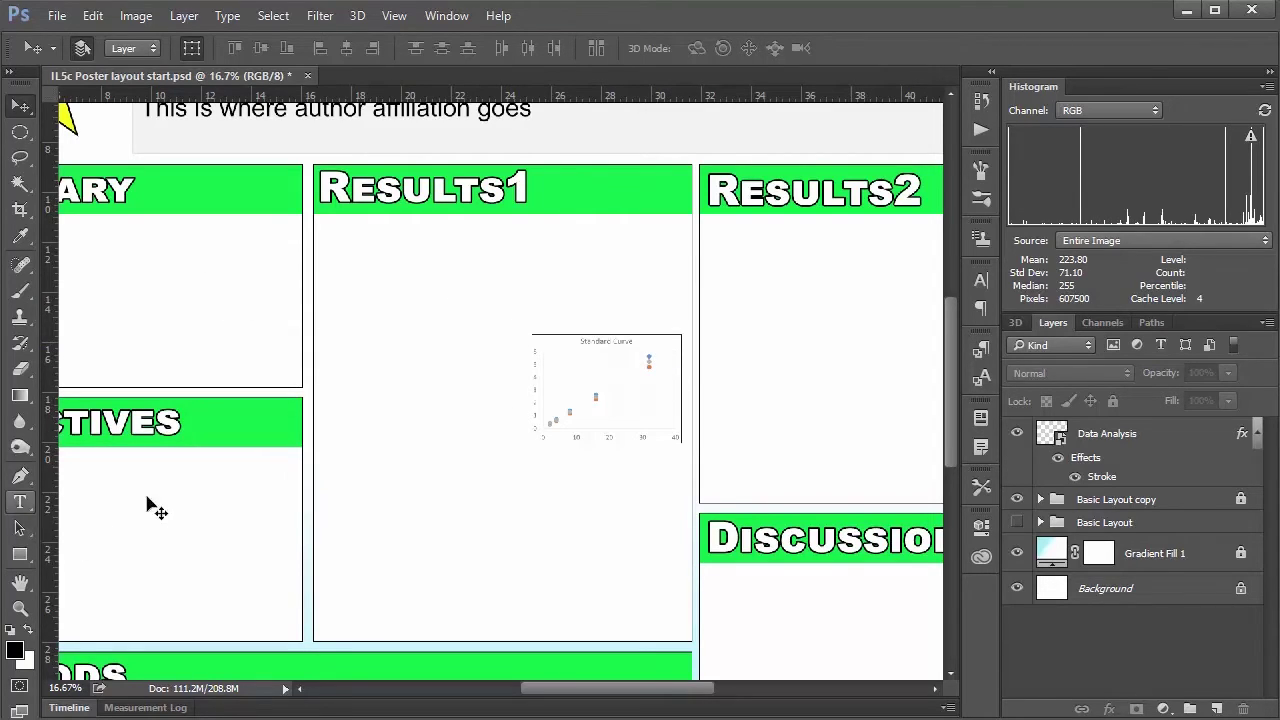
click(19, 502)
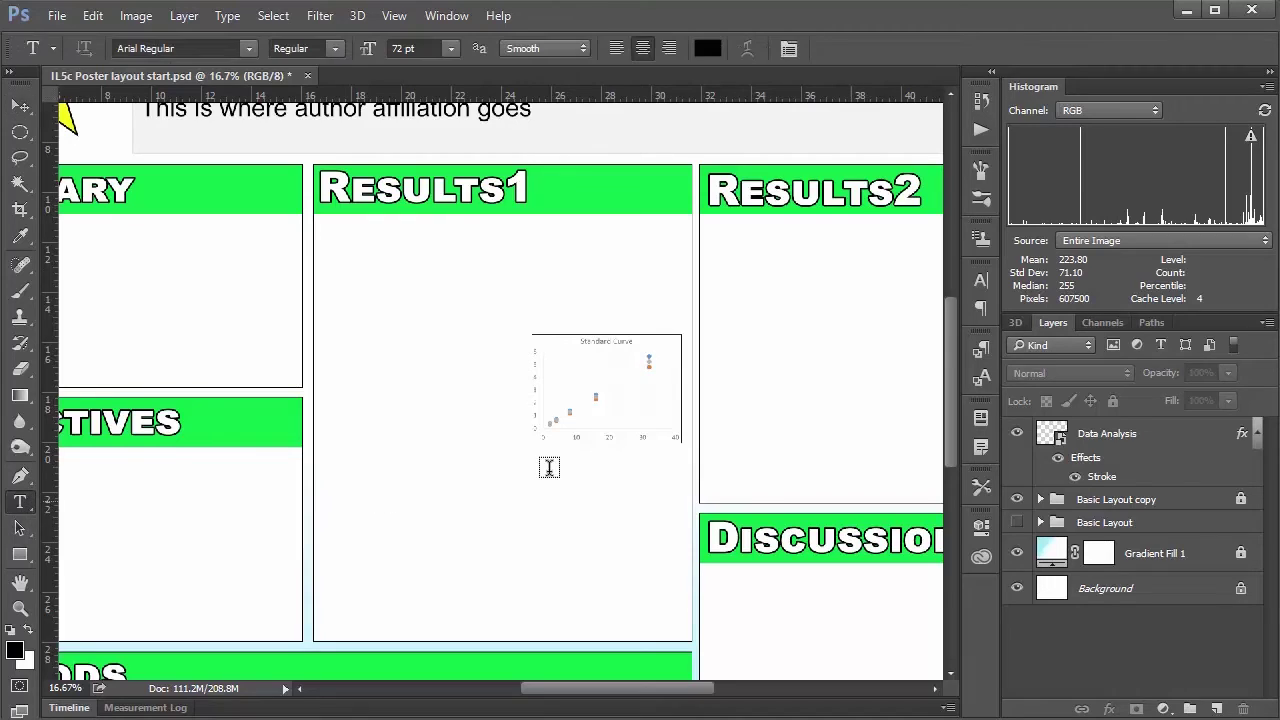
click(20, 555)
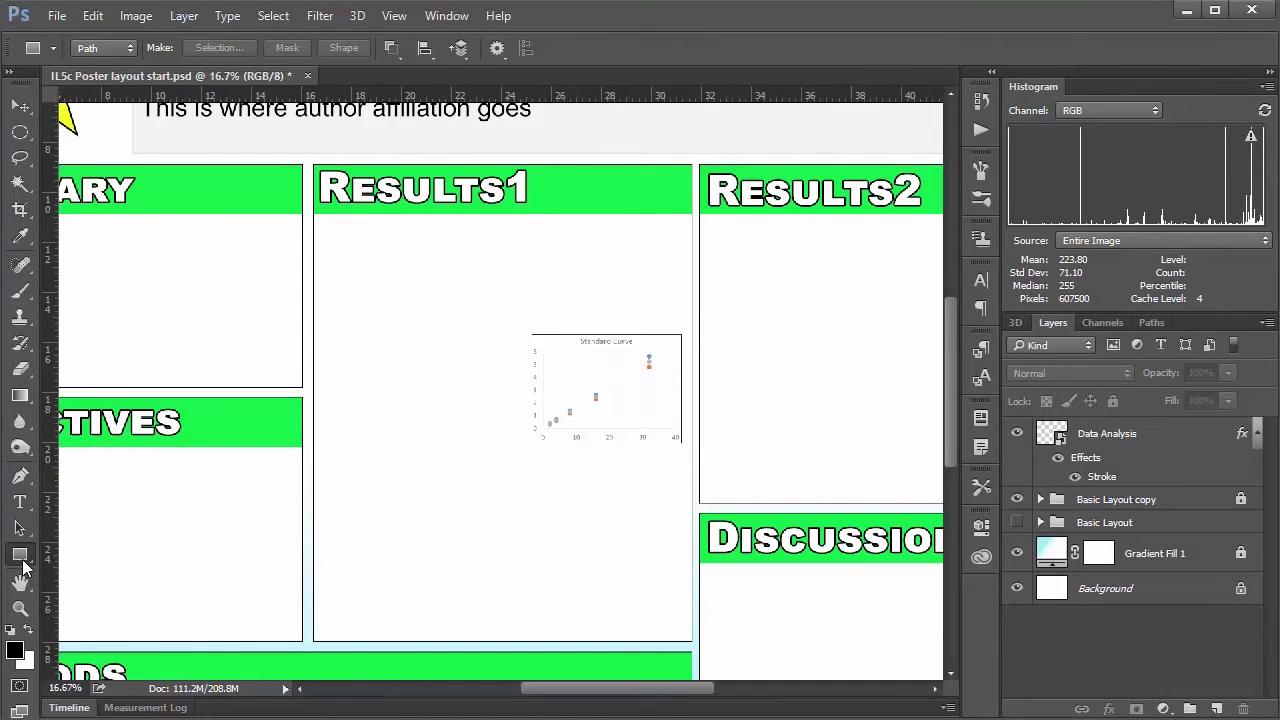
click(20, 562)
click(20, 562)
click(112, 49)
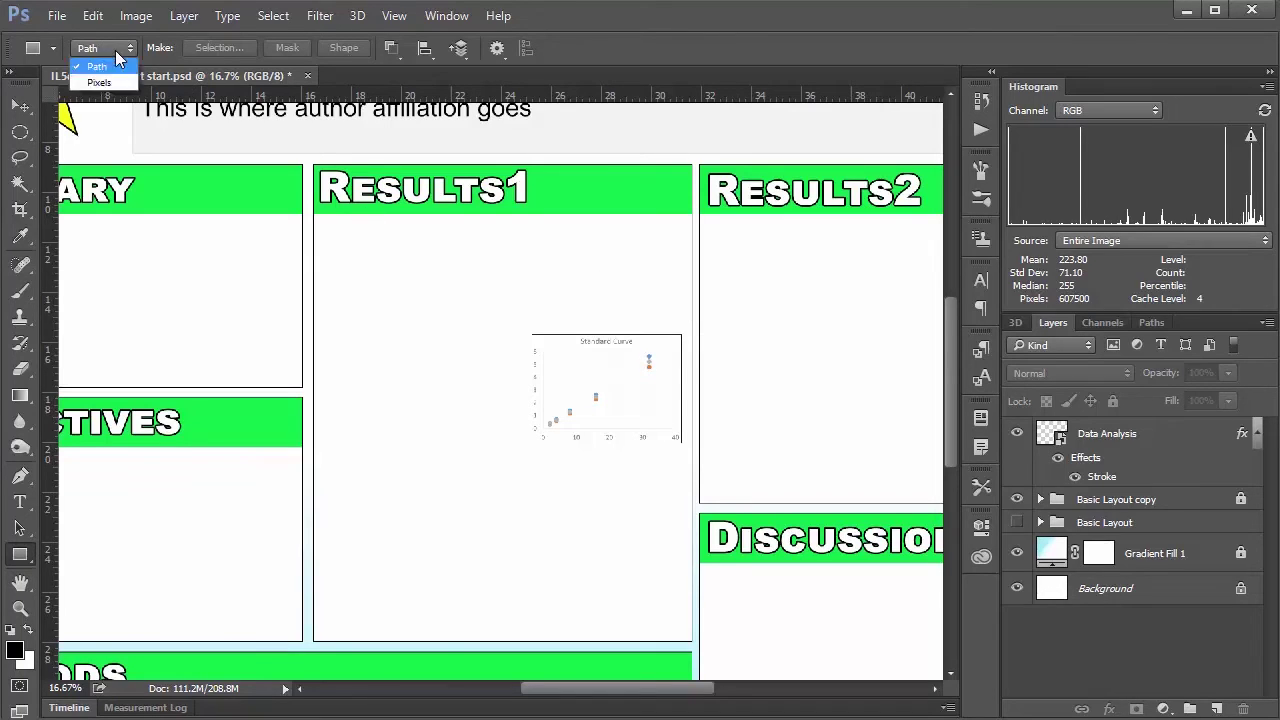
click(98, 90)
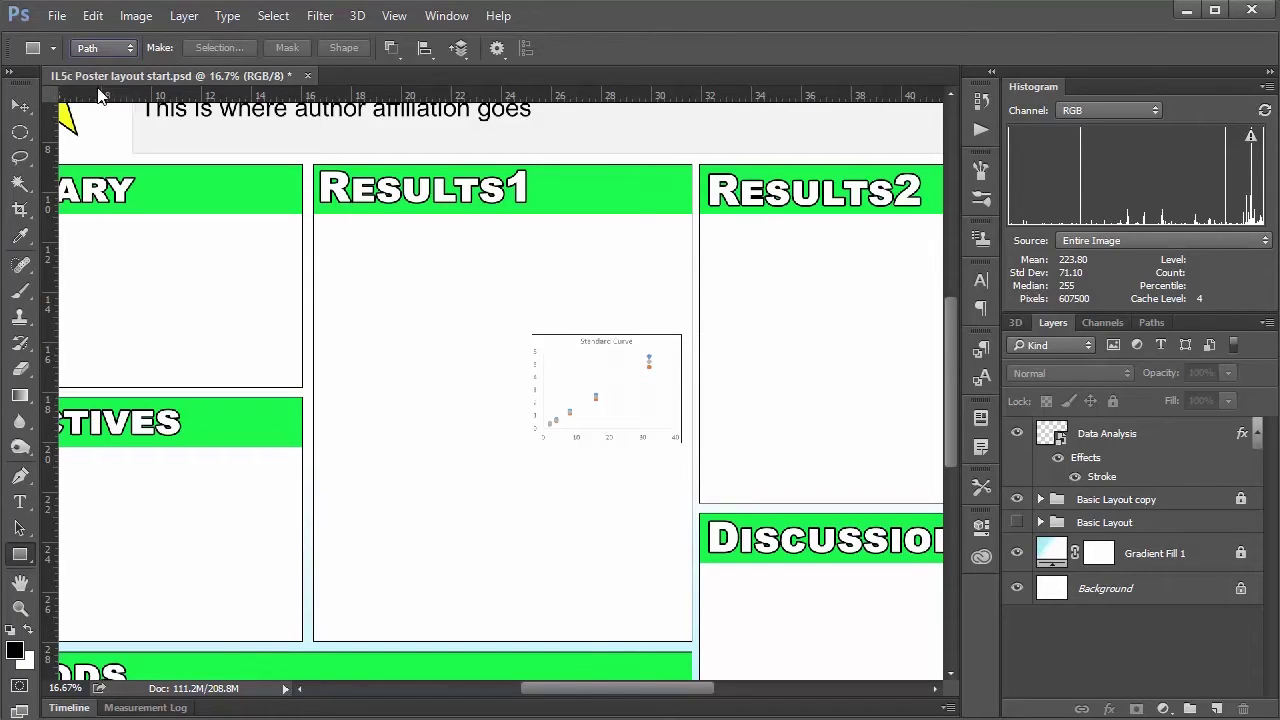
click(391, 49)
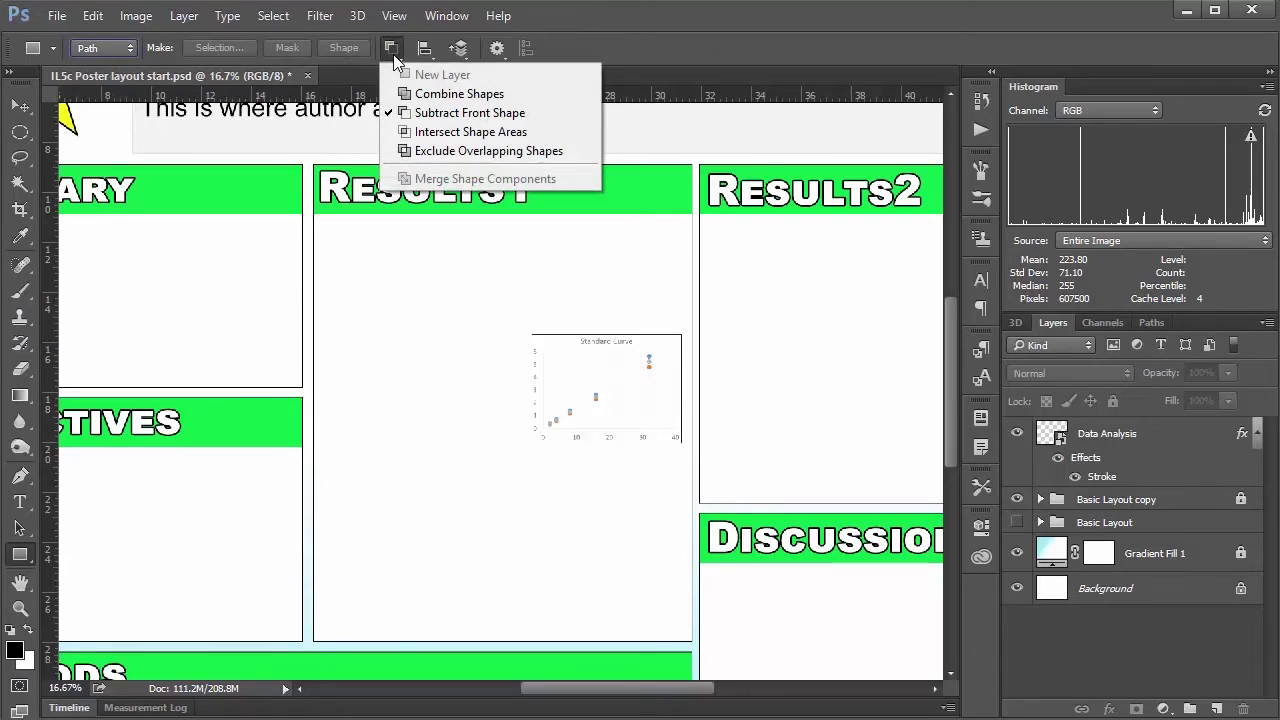
click(437, 118)
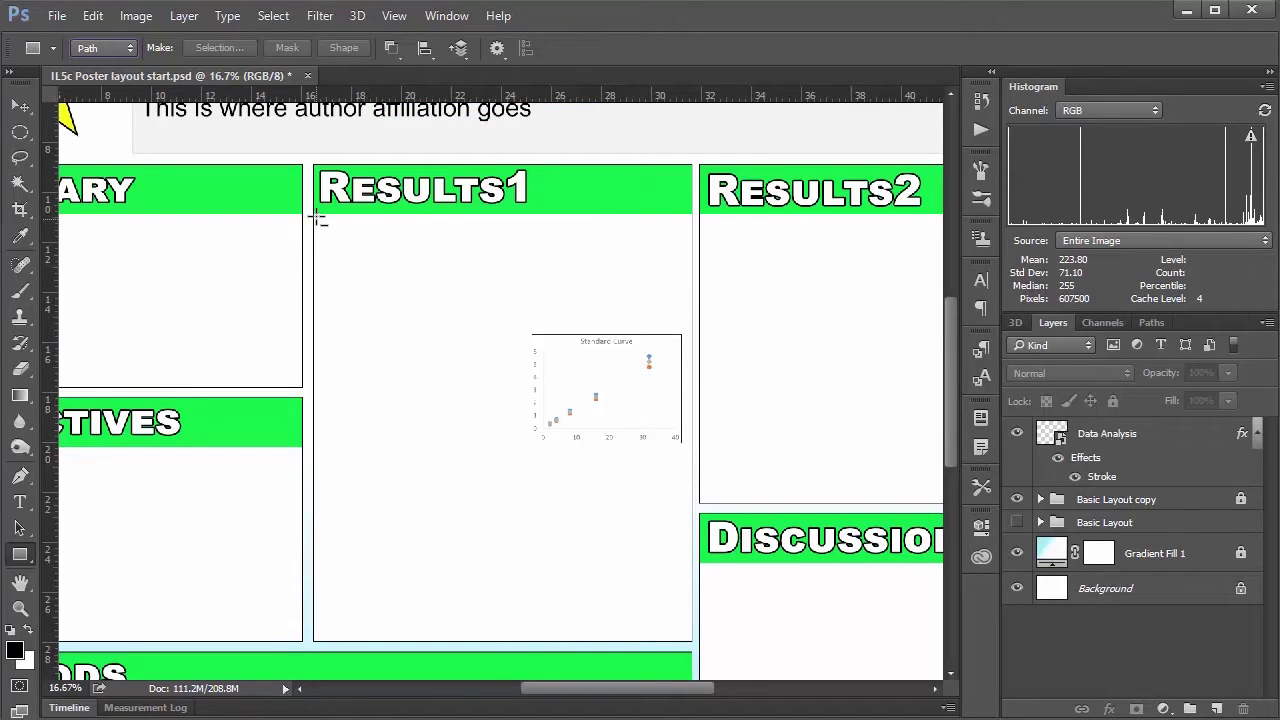
- Draw a rectangle path over Results1, subtract a rectangle around the chart, and start text inside it
drag(317, 217, 688, 636)
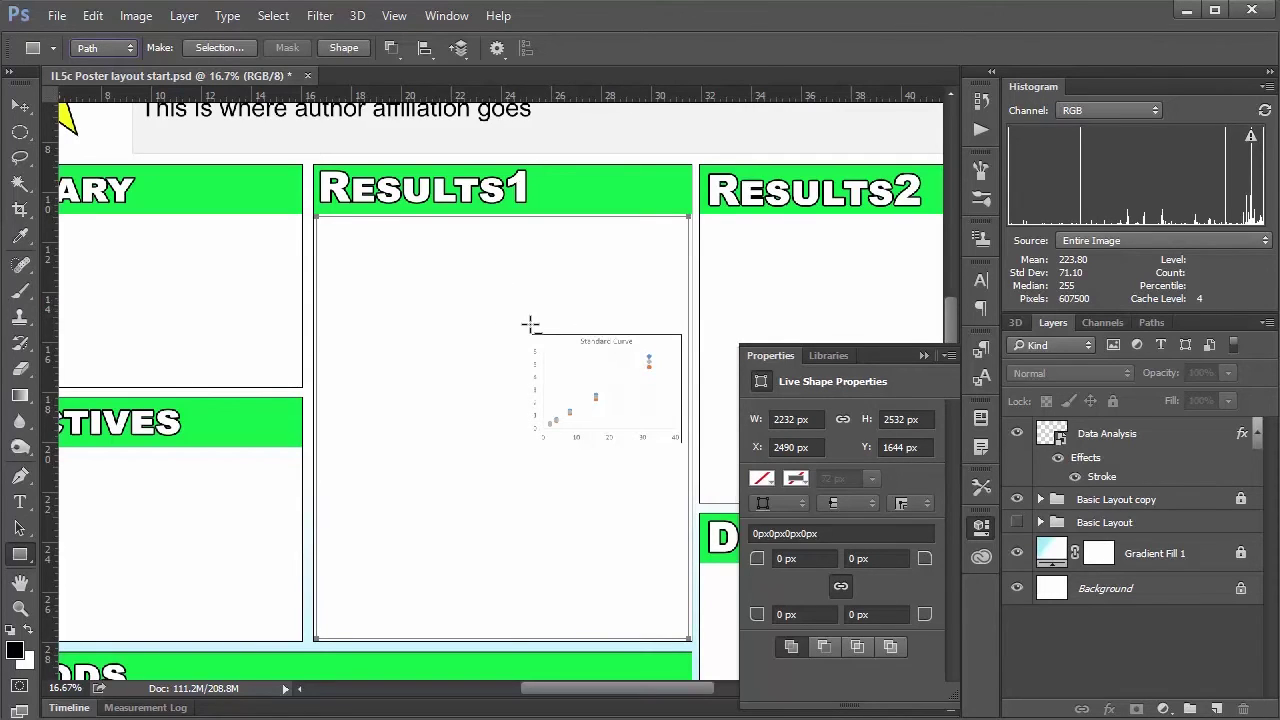
drag(517, 324, 694, 463)
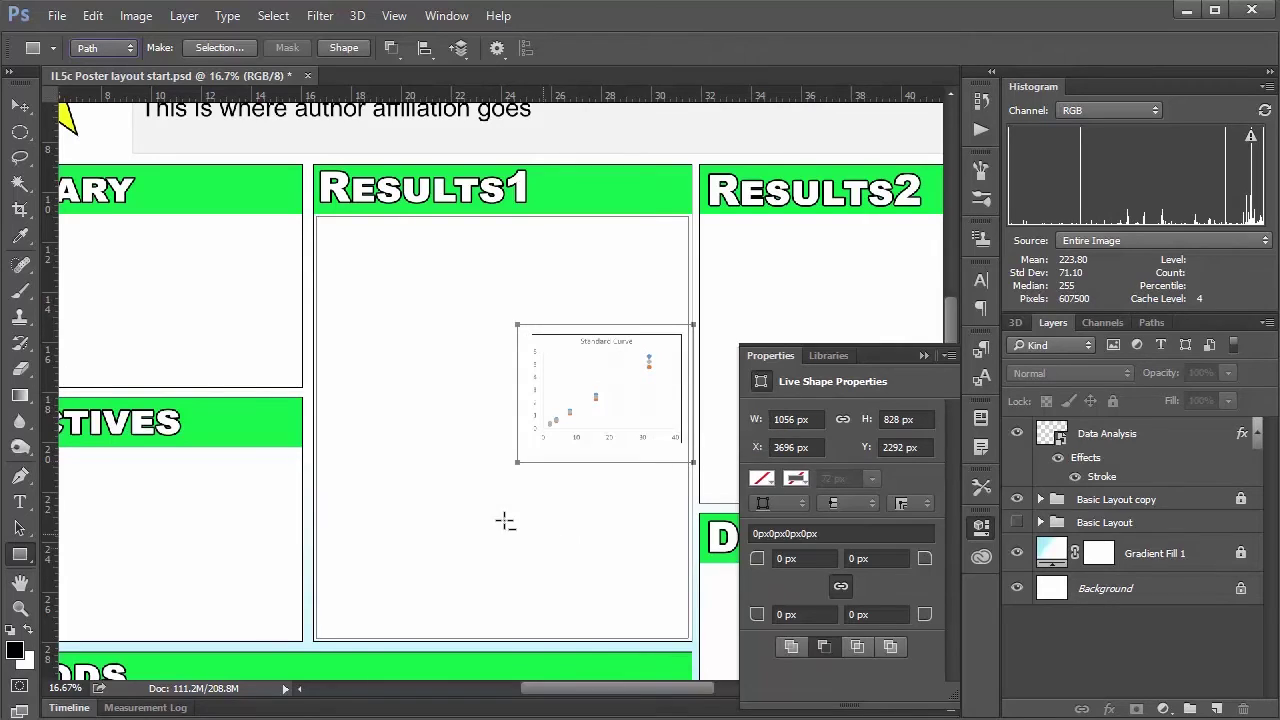
click(19, 501)
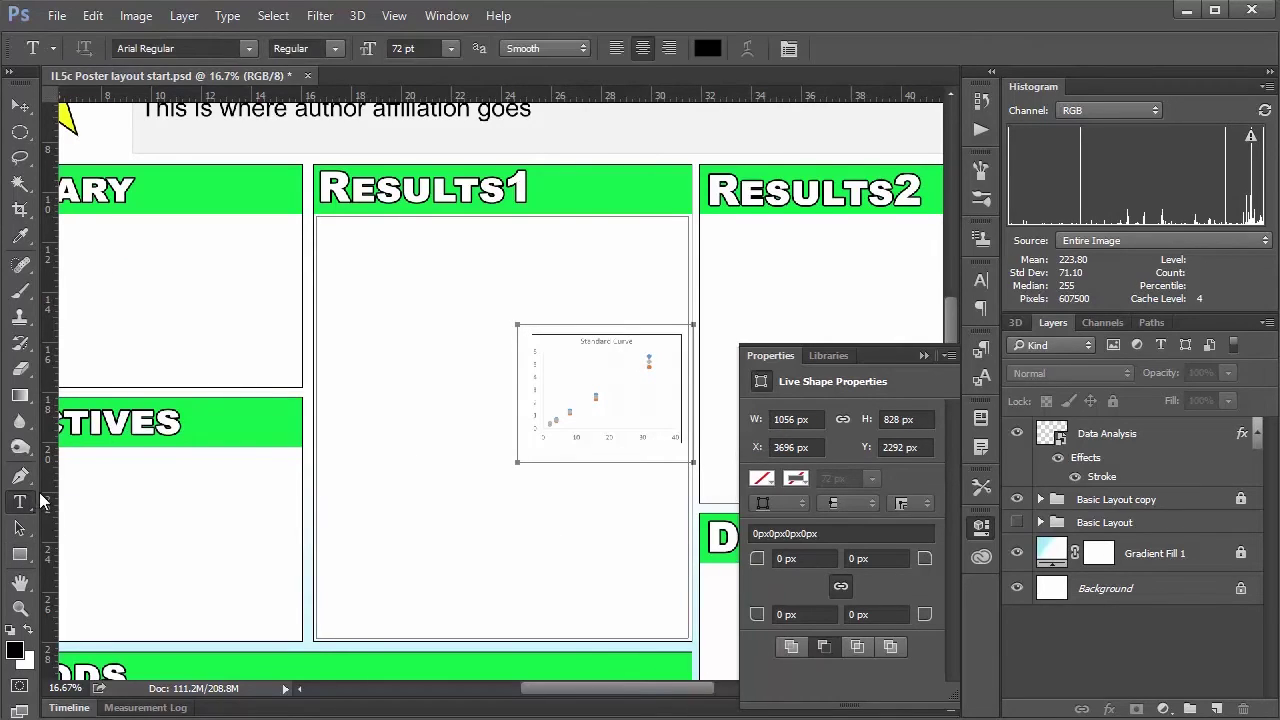
click(336, 231)
- Type placeholder text inside the Results1 path so it wraps around the chart, and commit it
text(kjaf ds;lkfj d;lkfj ds;lkfj)
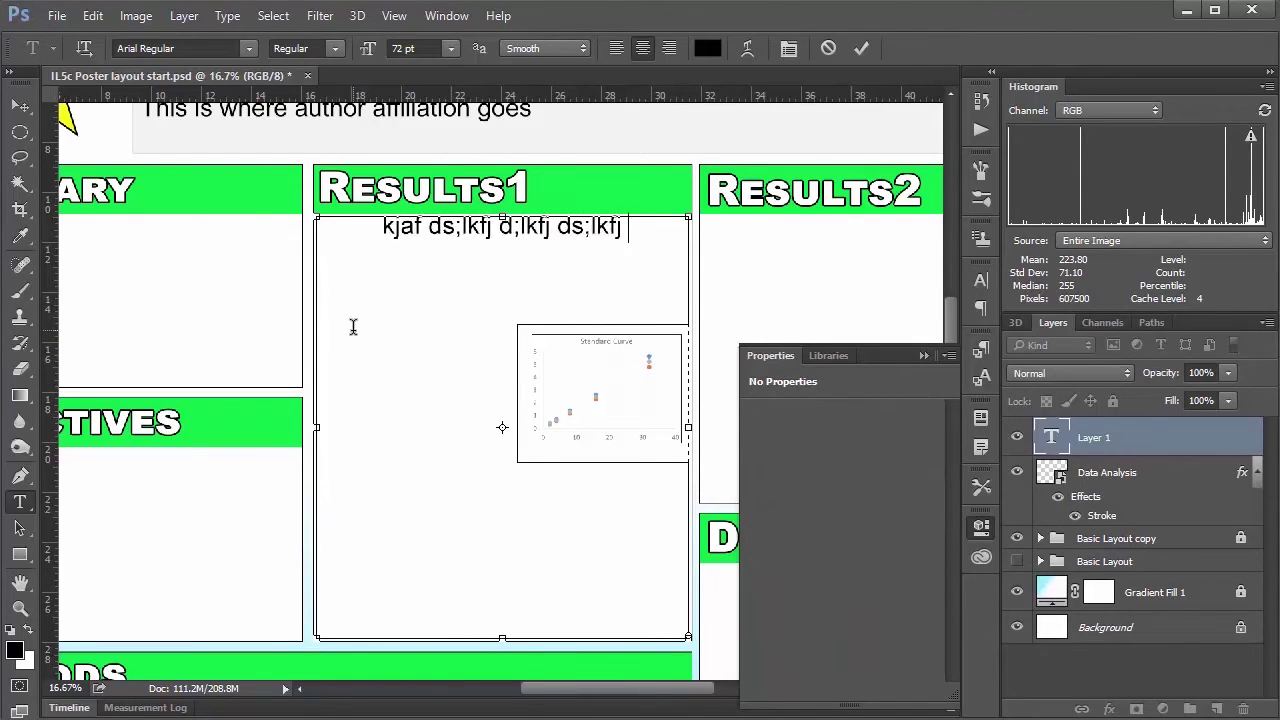
text(d sa;flkjd f;lkdj sf;lkdjs f;lkd js f;ldkjs fdjhgfdjghf )
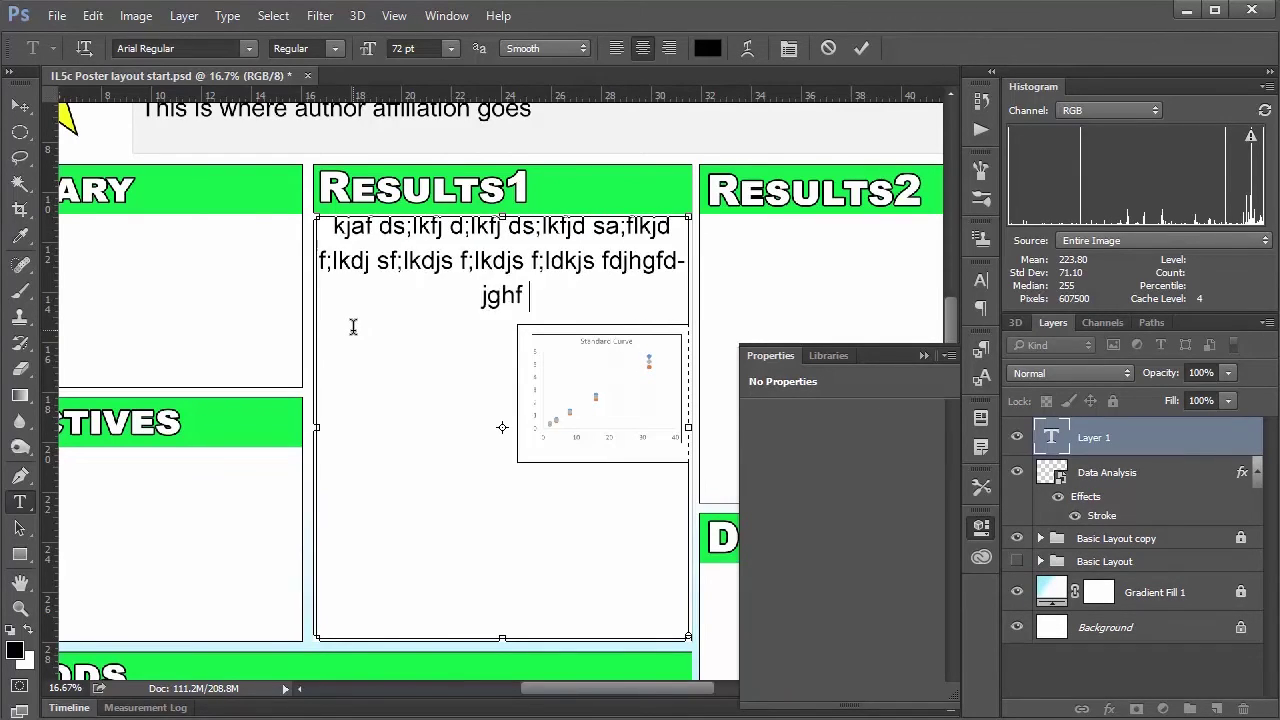
text(lkhd fkldh flkdh flkdj f;lkdj fdlkj fd;lkjf d;lkfj d;lkfj d;lakfjd ;lkfjd )
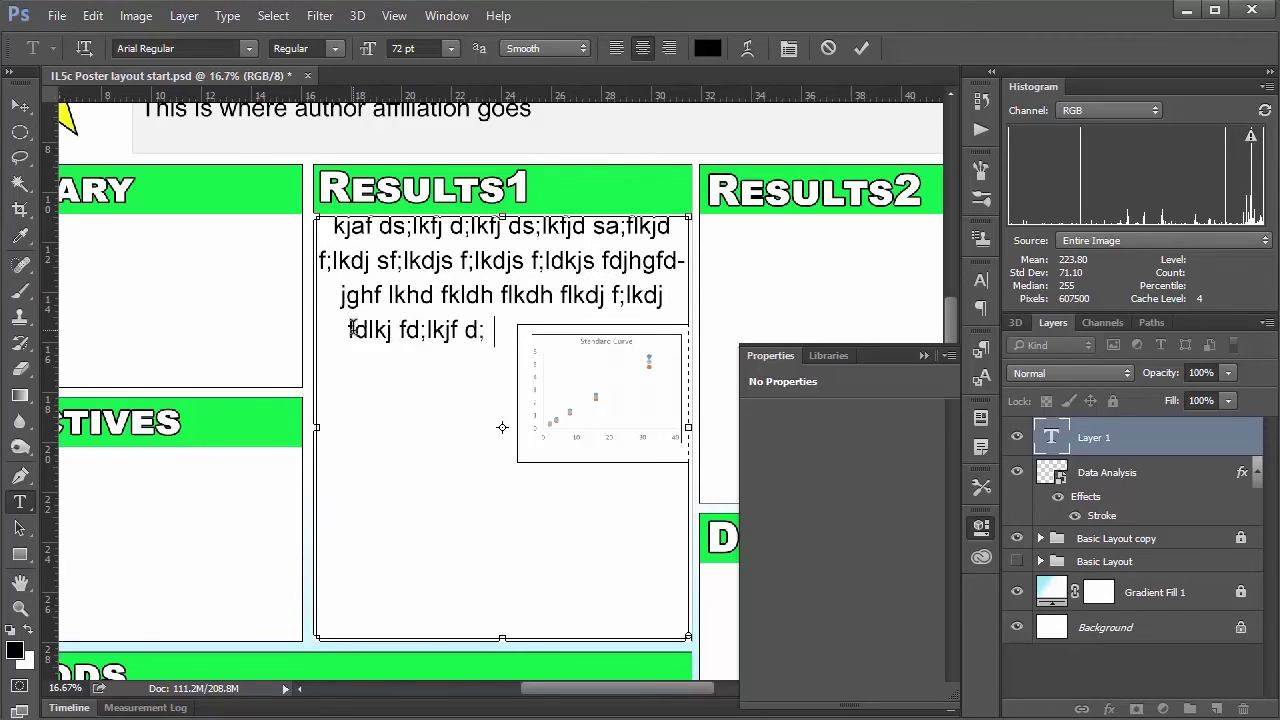
text(;lkfj d;lkfjd ;lkfjd ;lfkdj )
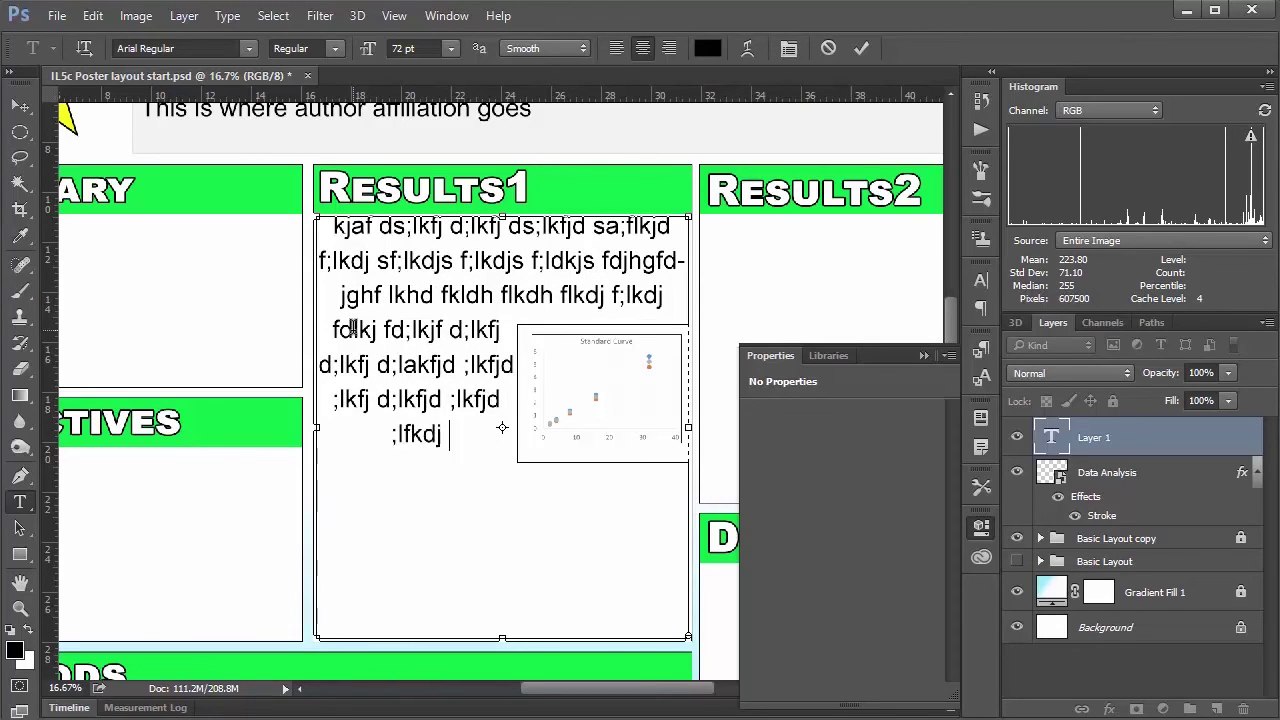
text(;lfkdj ;lfkdj a;fldkj f;l dkj fdlkja fdlkjf d;lksj)
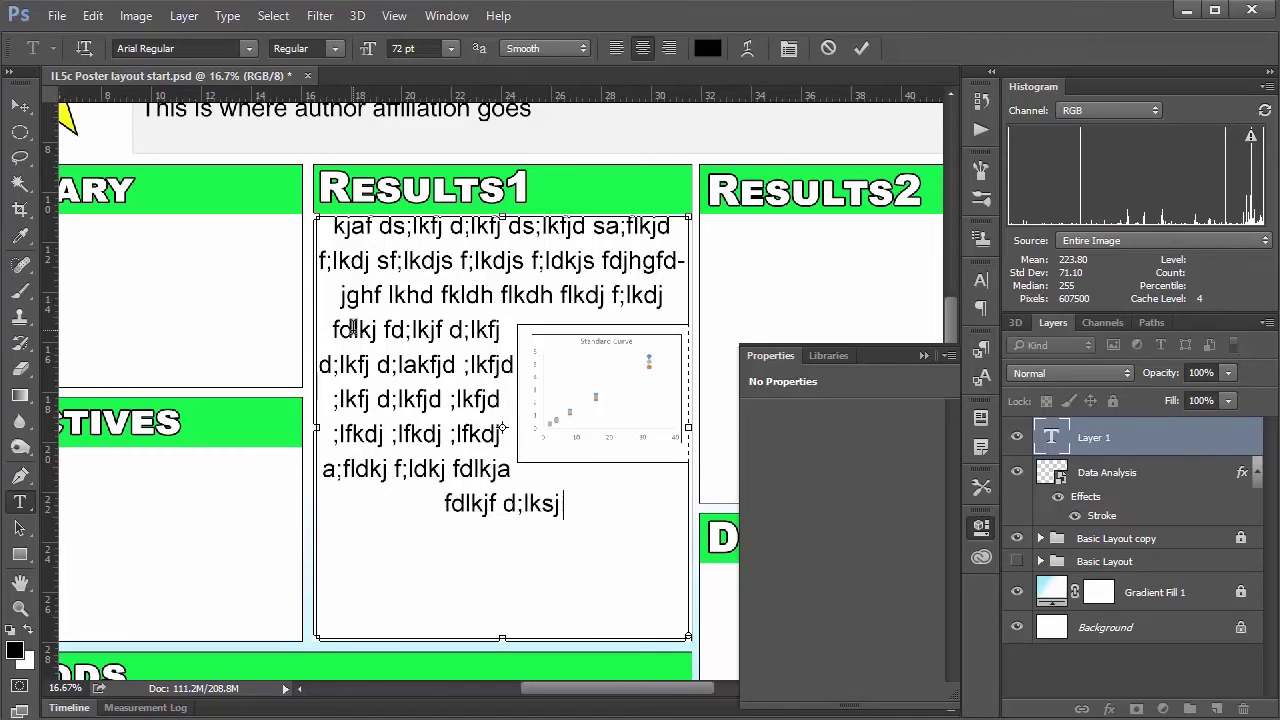
text(f d;lakfj d;lkfjd ;alkfjd ;lkf djlfkdalfkjd flkdj fdlkj fd;lkaj fd;lkj f)
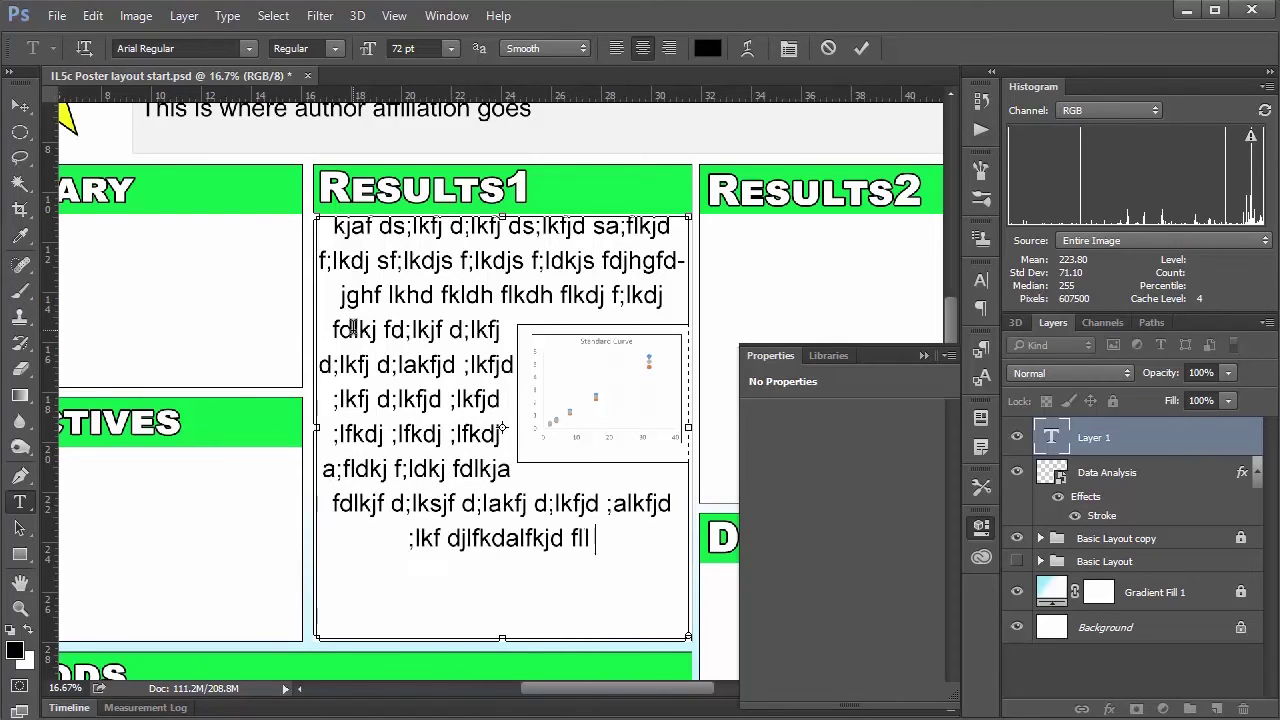
text(dlkjf dl;akjfd ;lakfj d;lkafjd a;lkfj d)
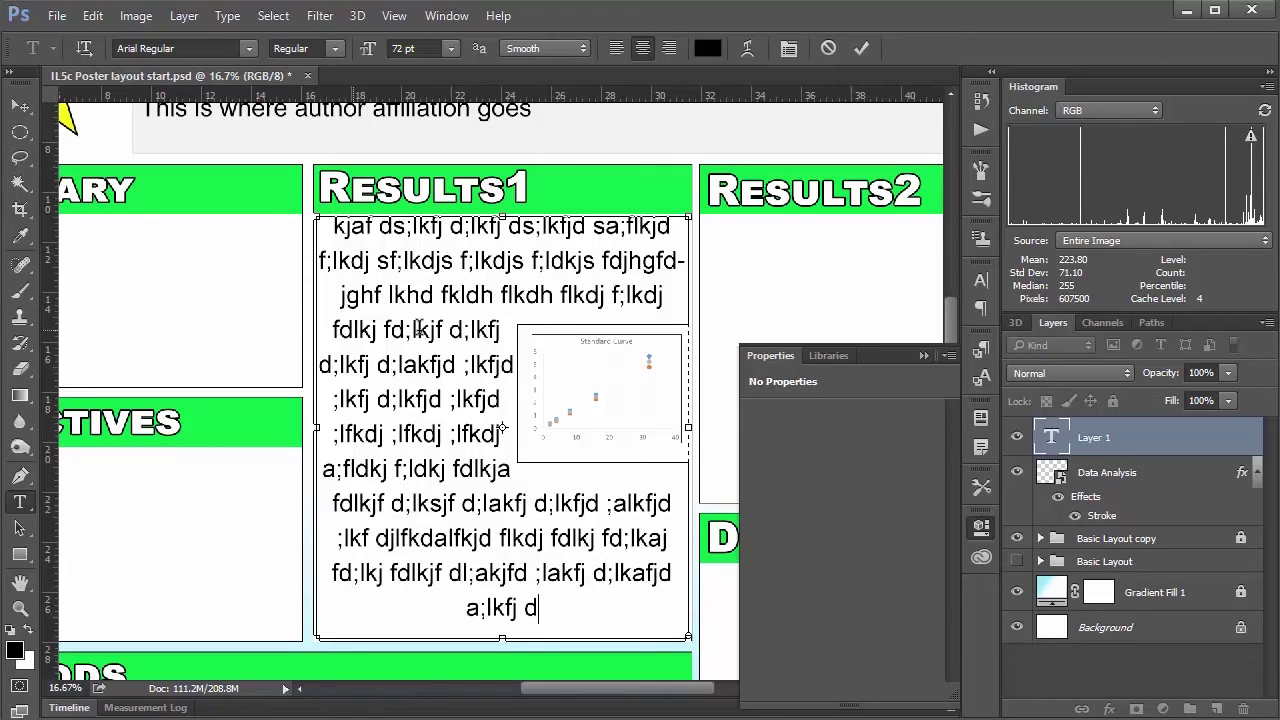
click(861, 48)
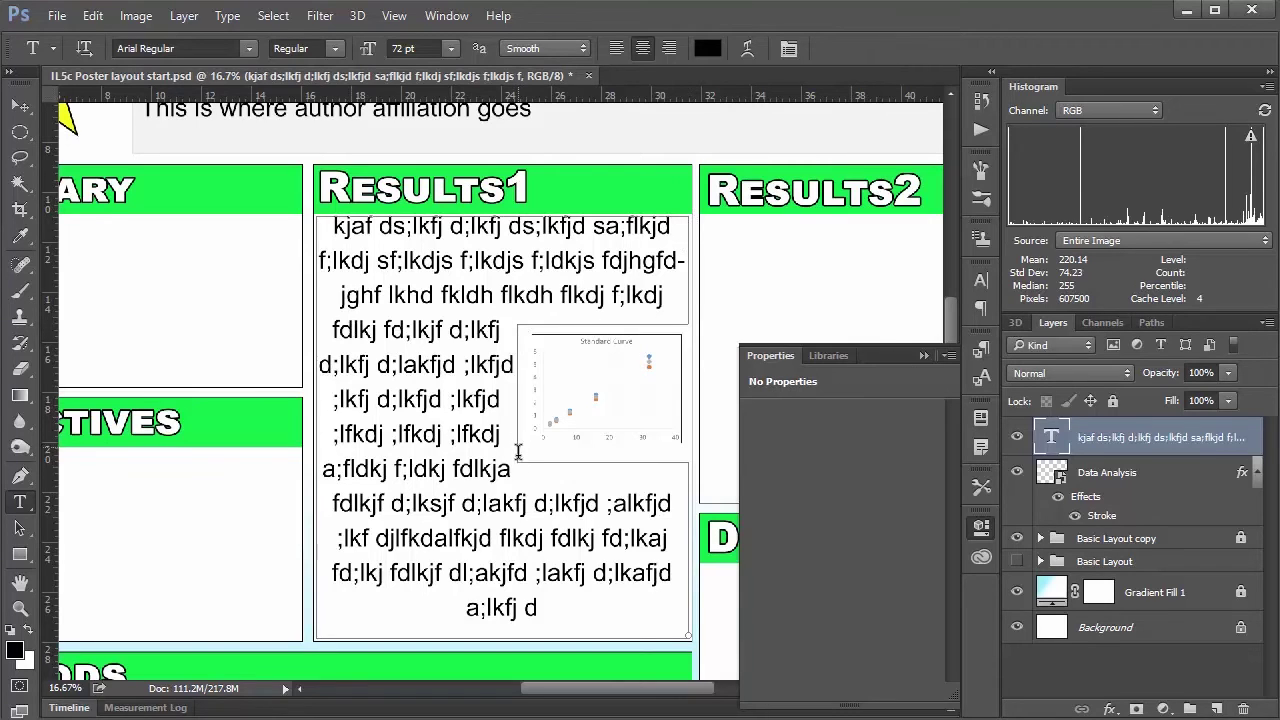
click(17, 143)
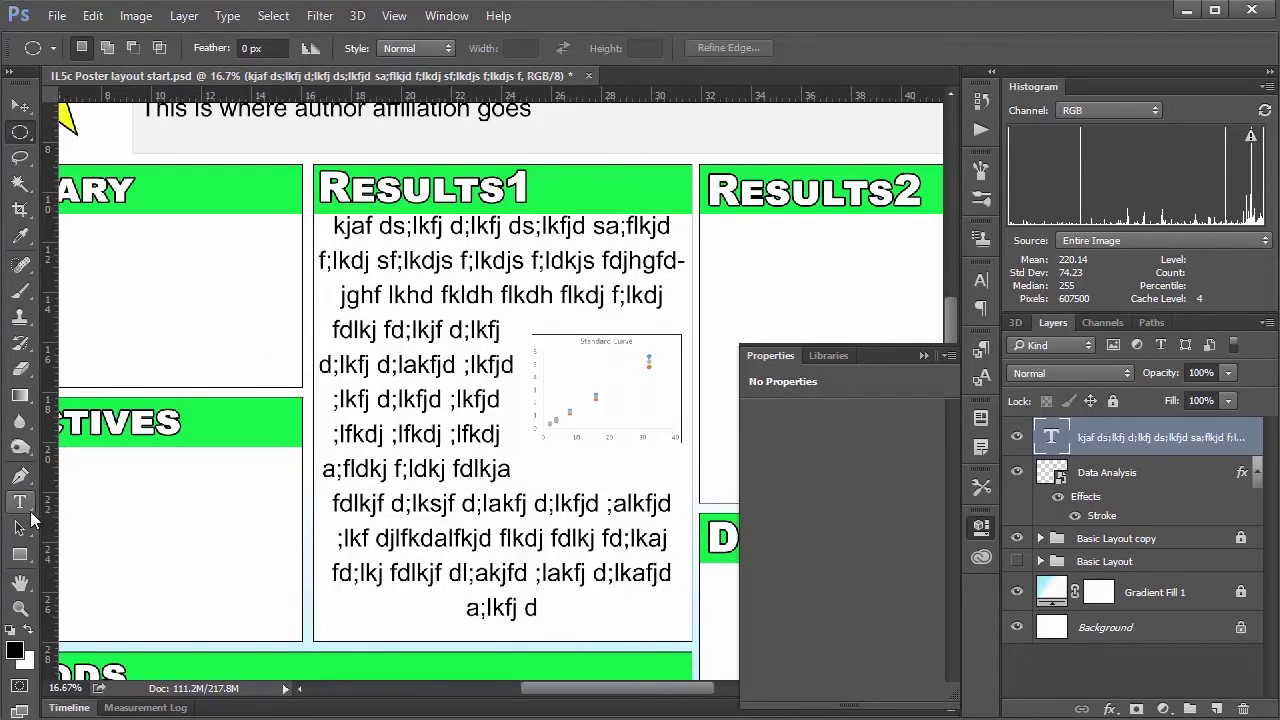
- Lower the top edge of the Results1 text path and widen the chart cut-out to the left
click(20, 530)
drag(20, 535, 50, 548)
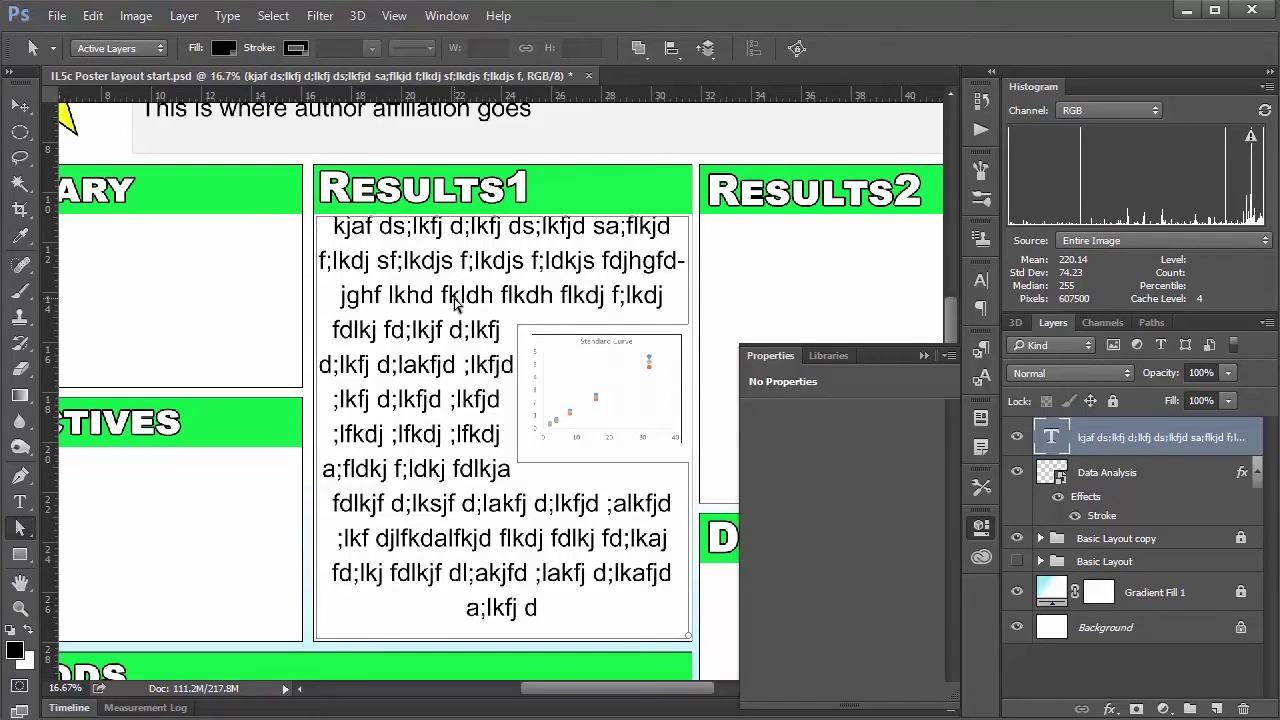
click(316, 226)
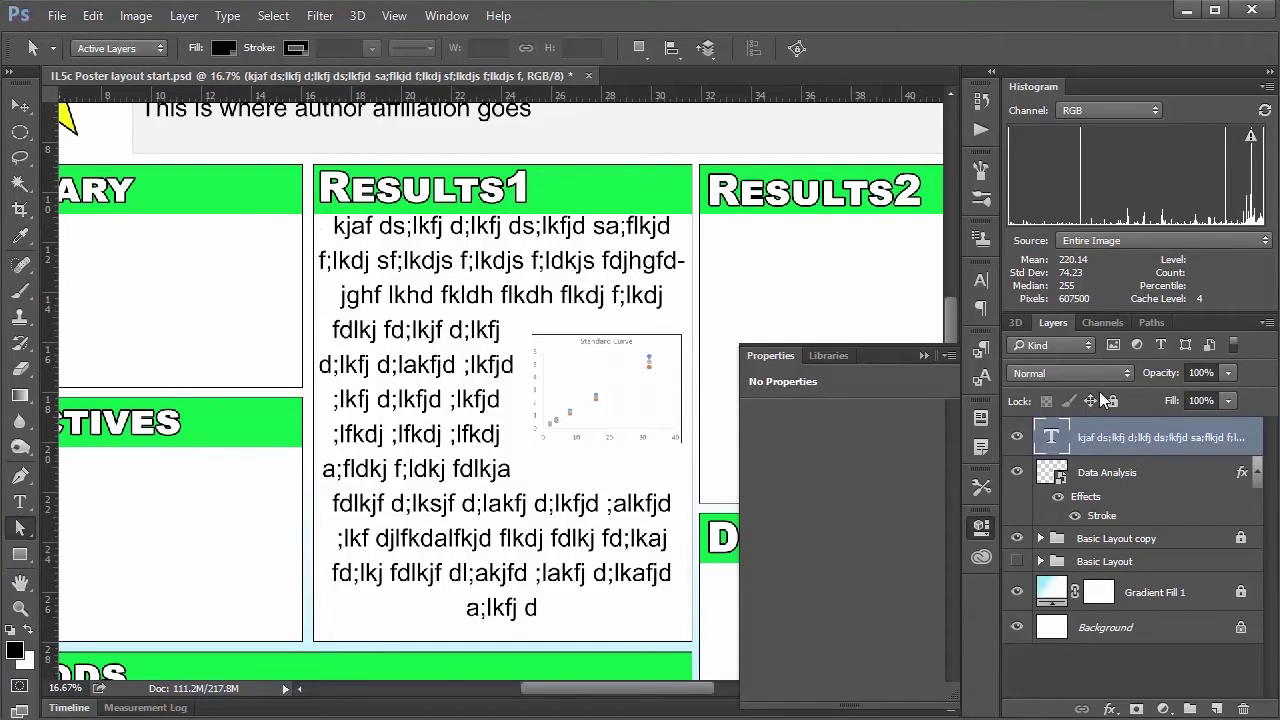
click(1152, 322)
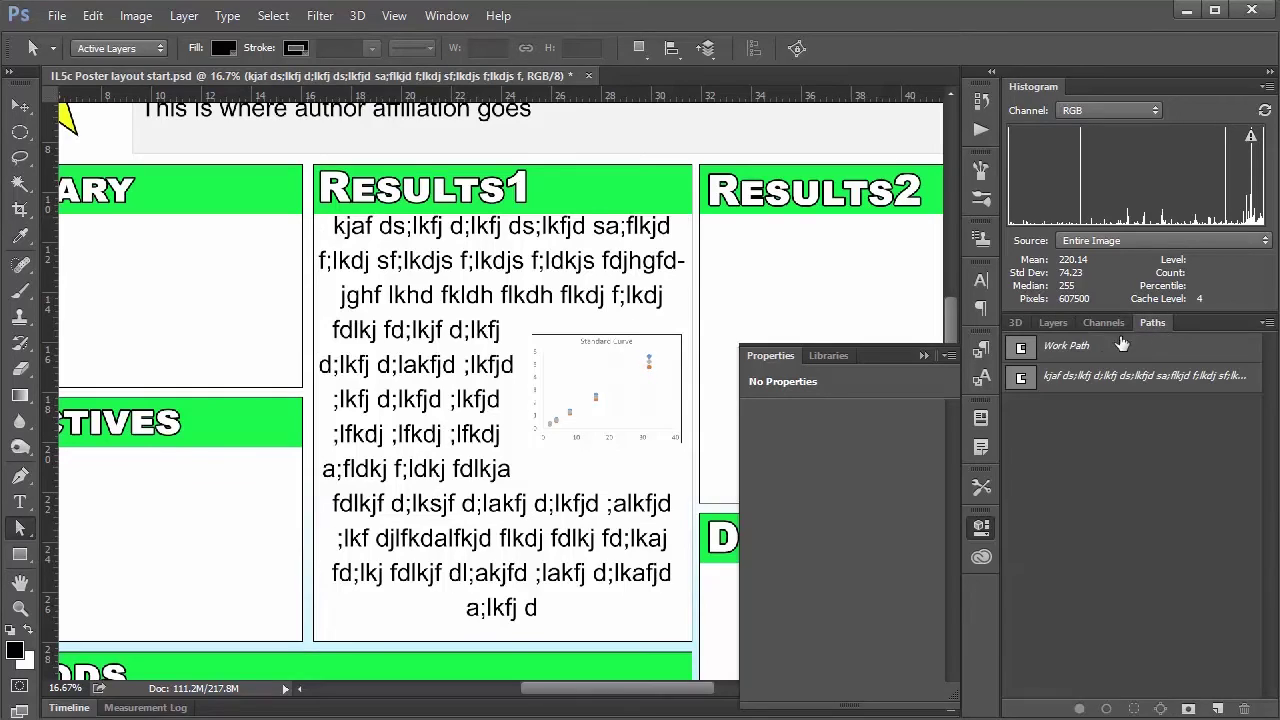
click(1047, 385)
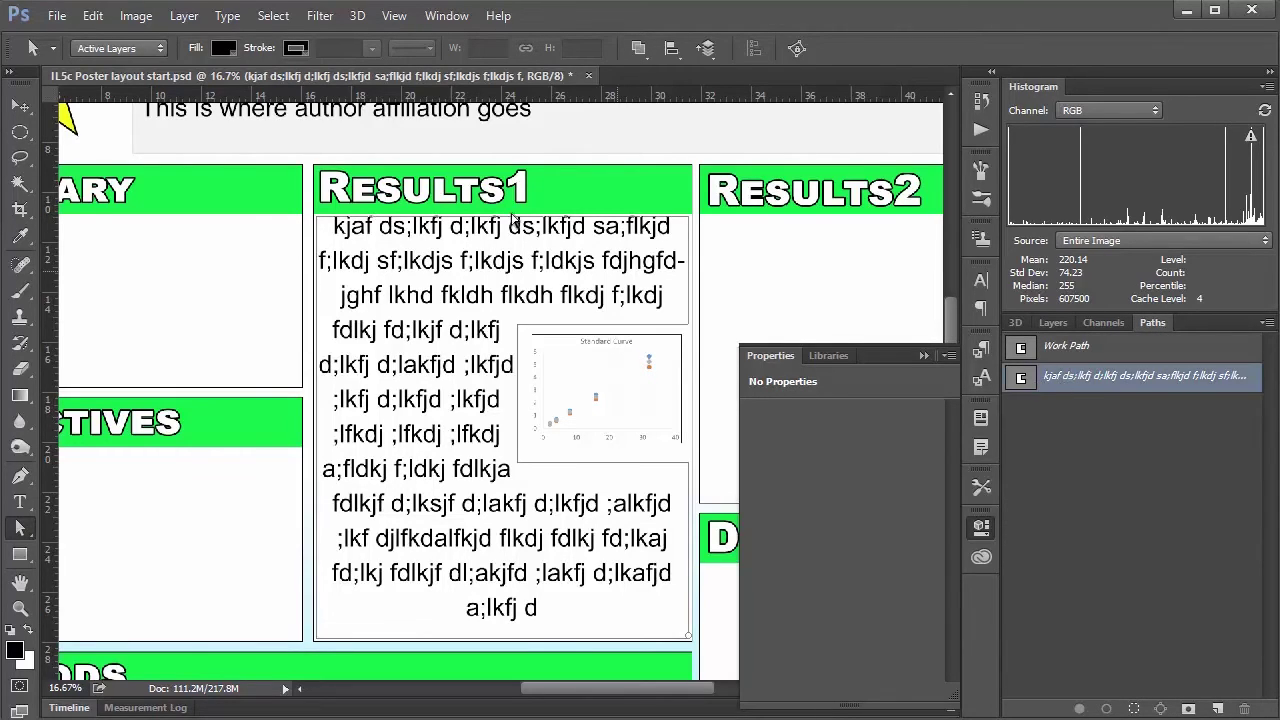
click(318, 222)
drag(690, 224, 690, 242)
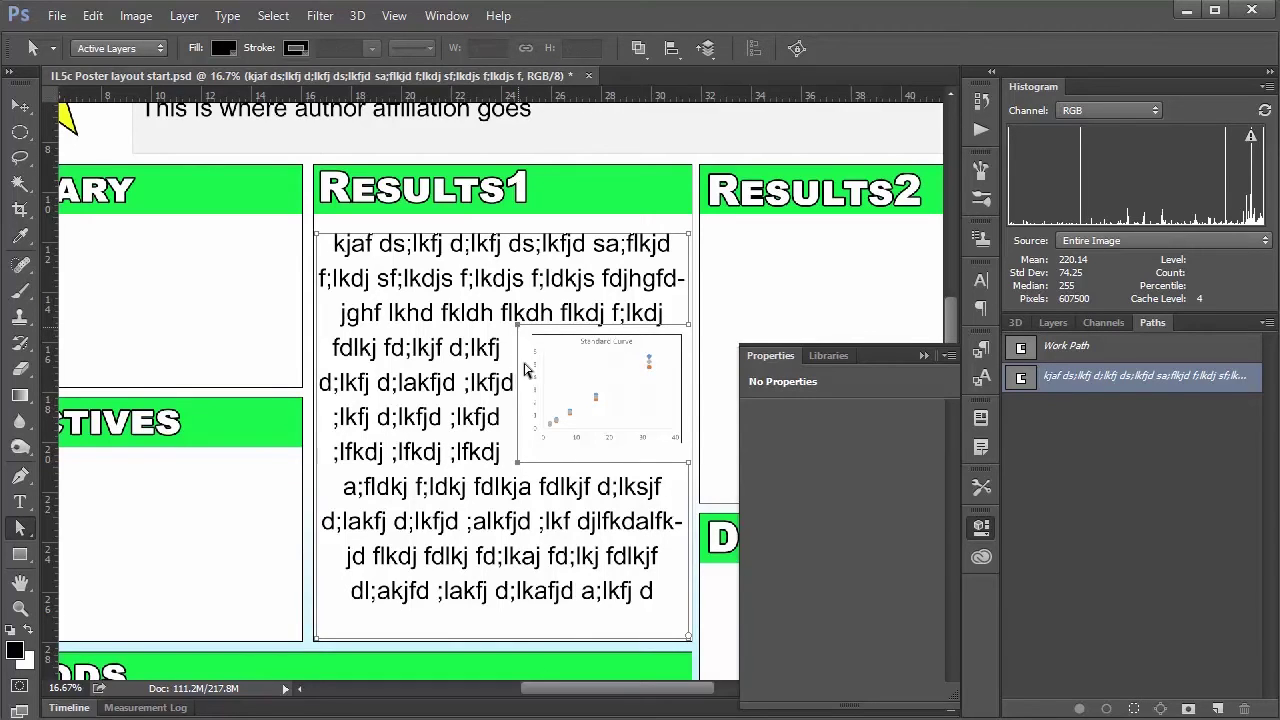
drag(517, 466, 466, 470)
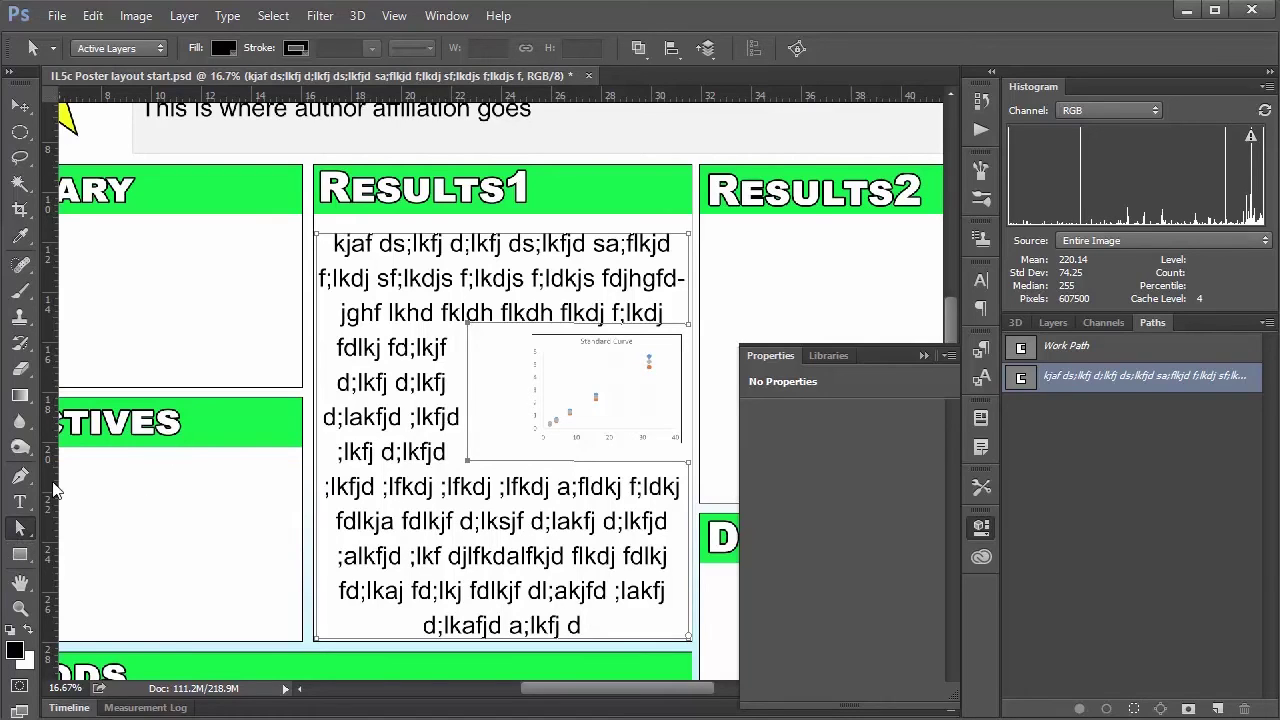
- Add an anchor point on the text path's left edge and bend it into a bow-shaped curve
click(20, 478)
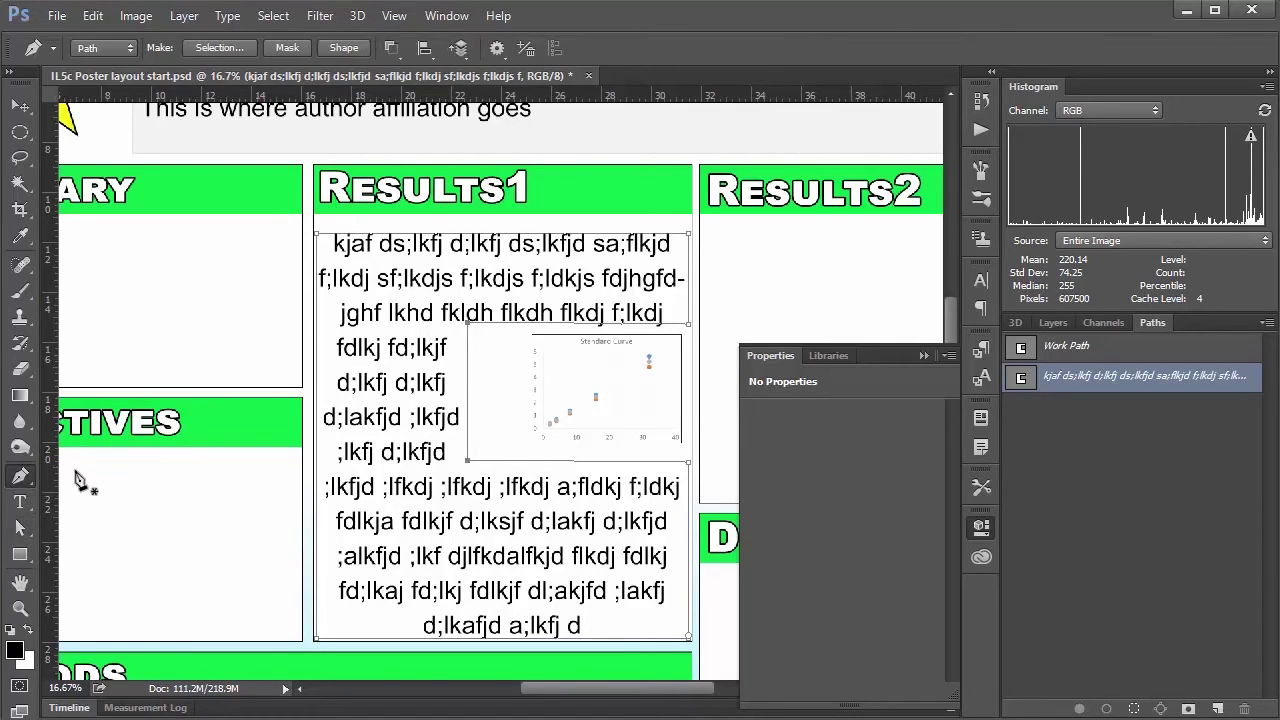
click(1027, 358)
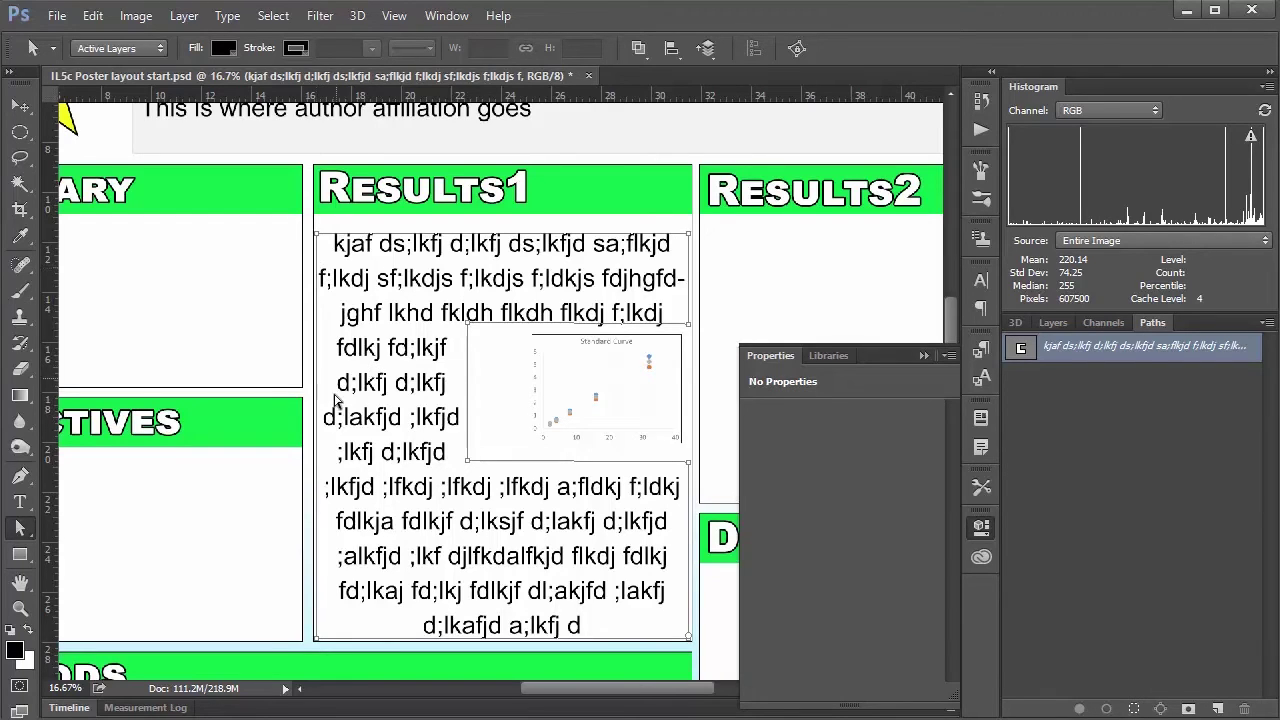
right_click(318, 537)
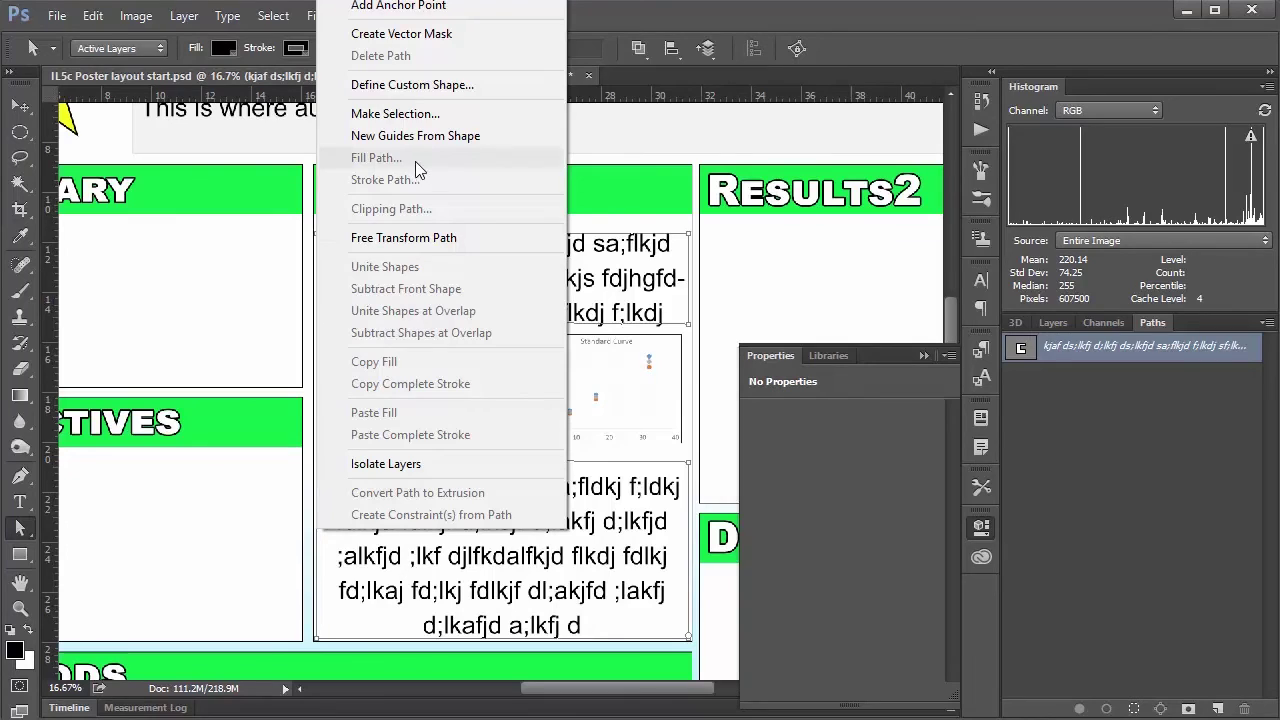
click(397, 8)
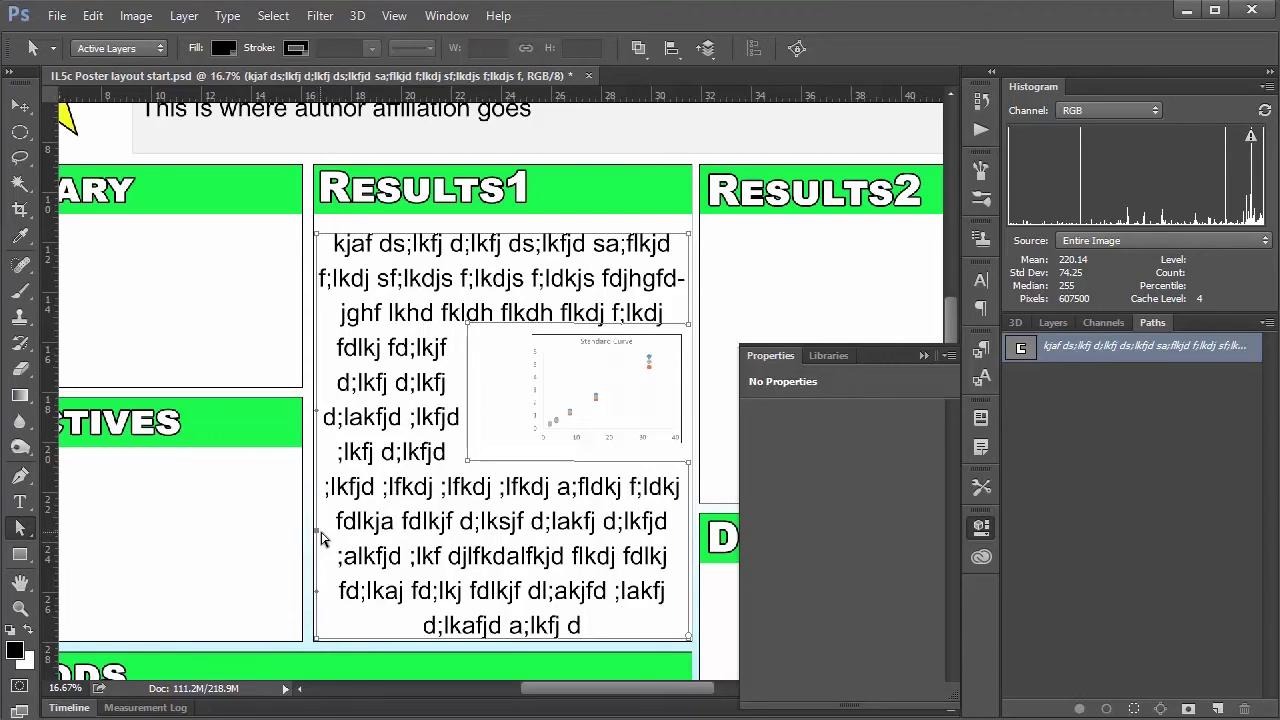
drag(316, 540, 346, 541)
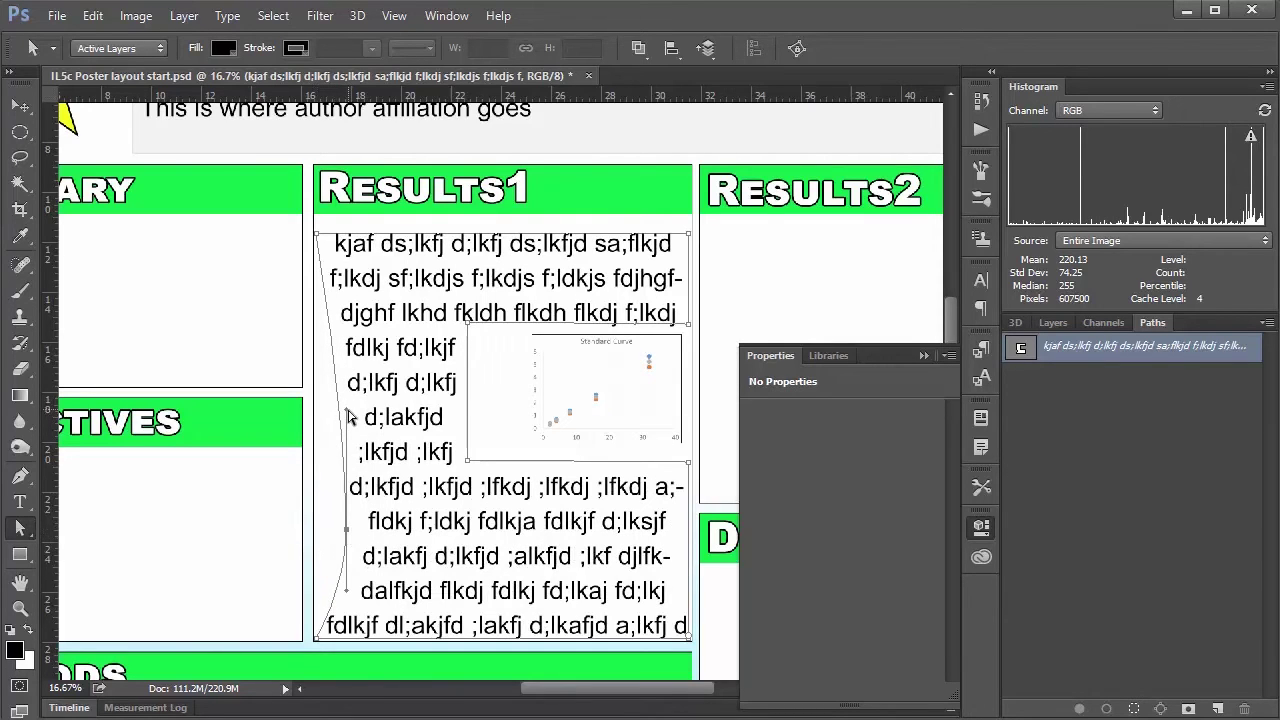
drag(350, 417, 421, 510)
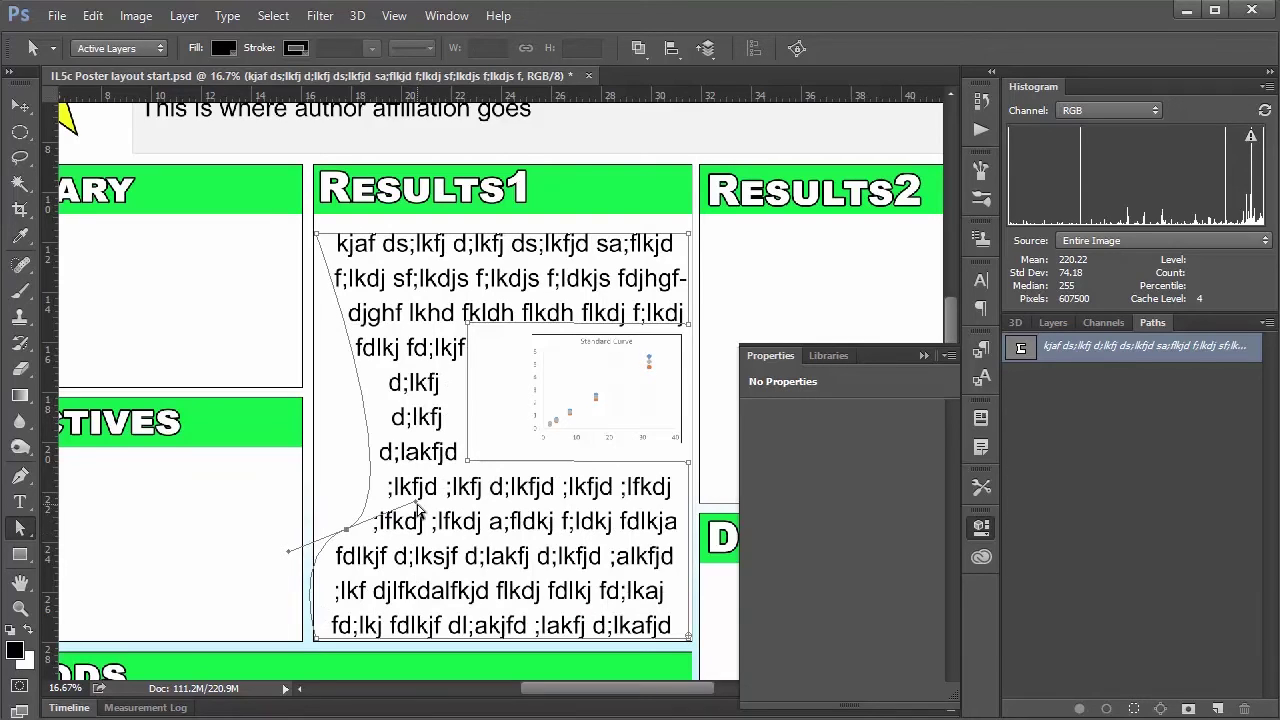
drag(420, 505, 433, 366)
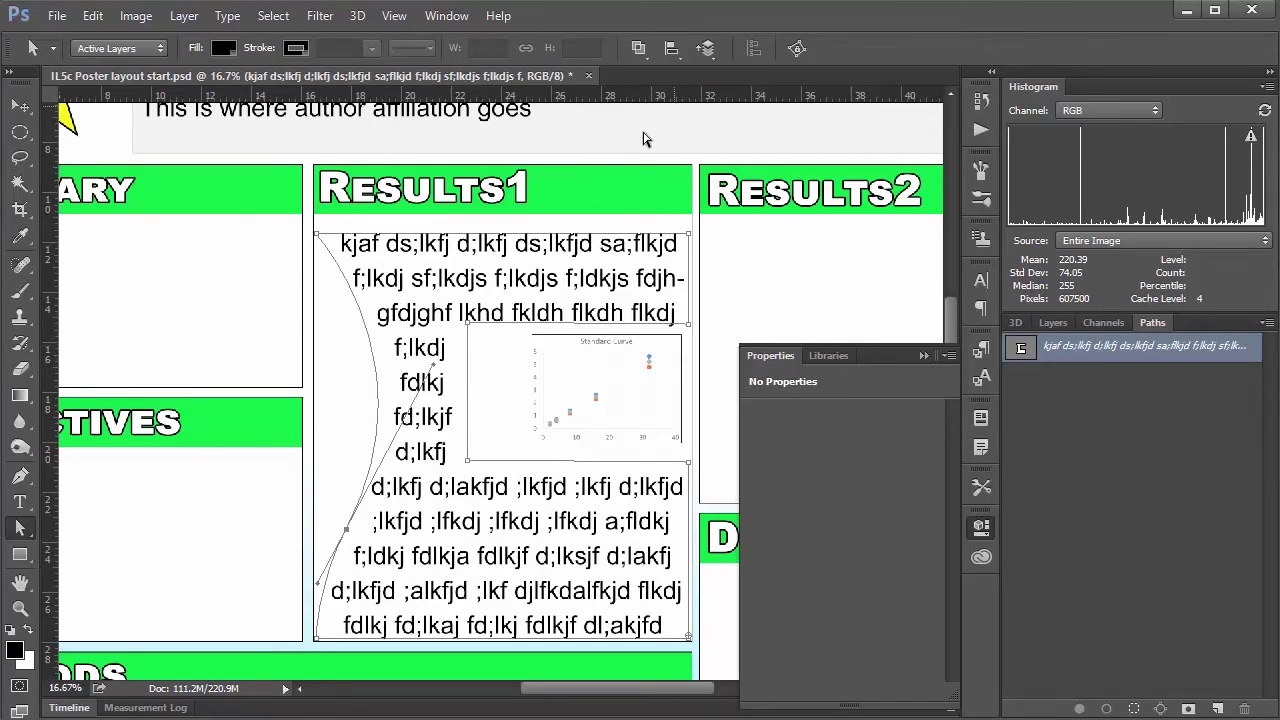
click(118, 242)
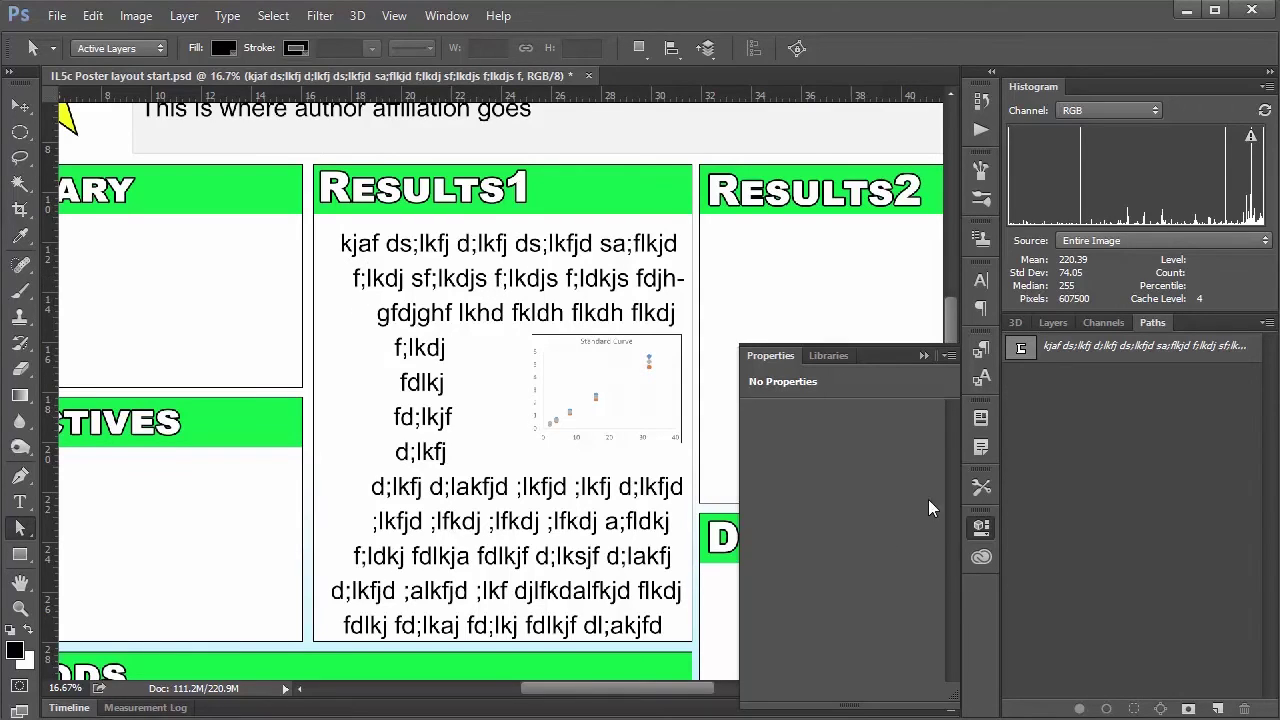
click(983, 527)
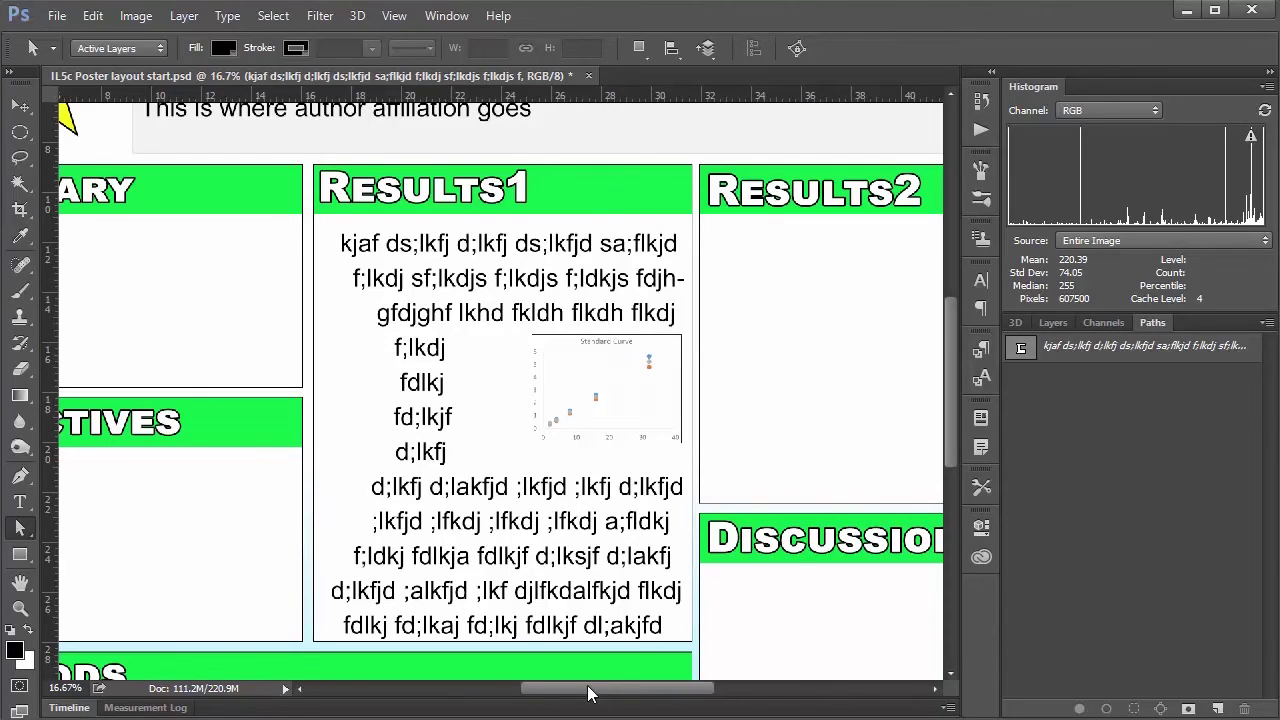
- Drag BL7 figure 1 from the File Explorer lesson folder onto the poster's Results2 area
drag(590, 694, 650, 694)
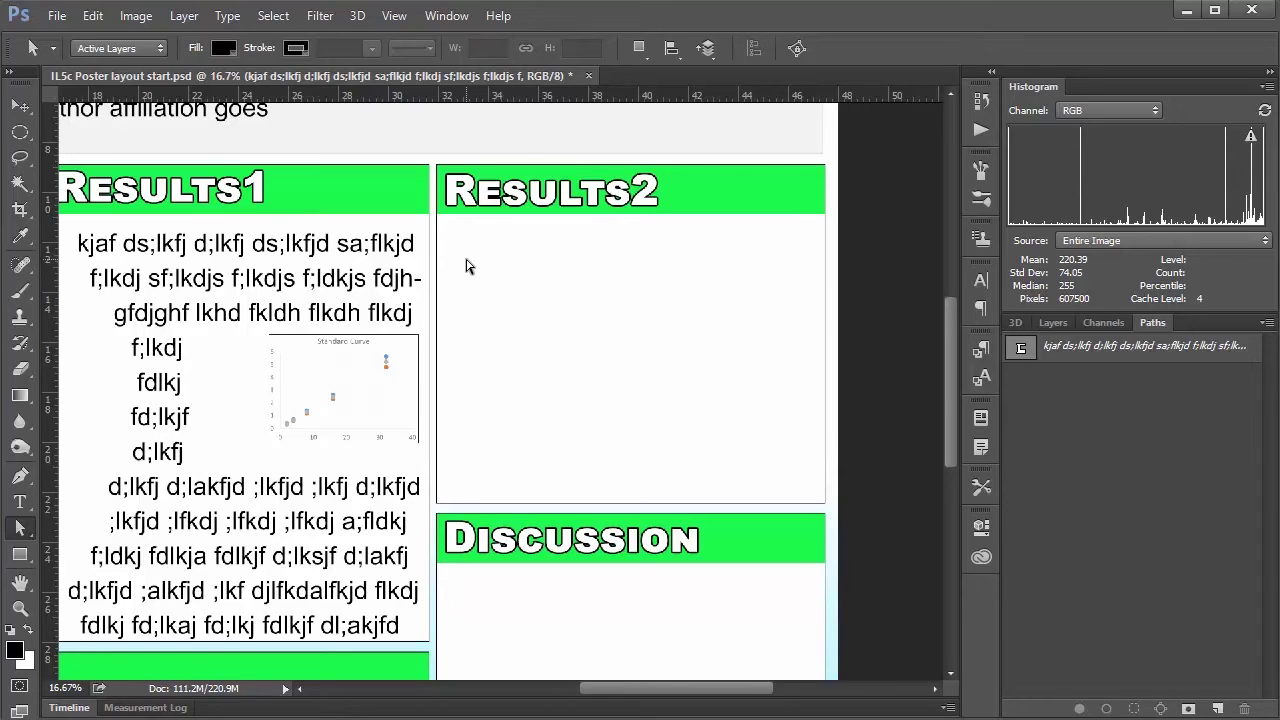
key(alt+Tab)
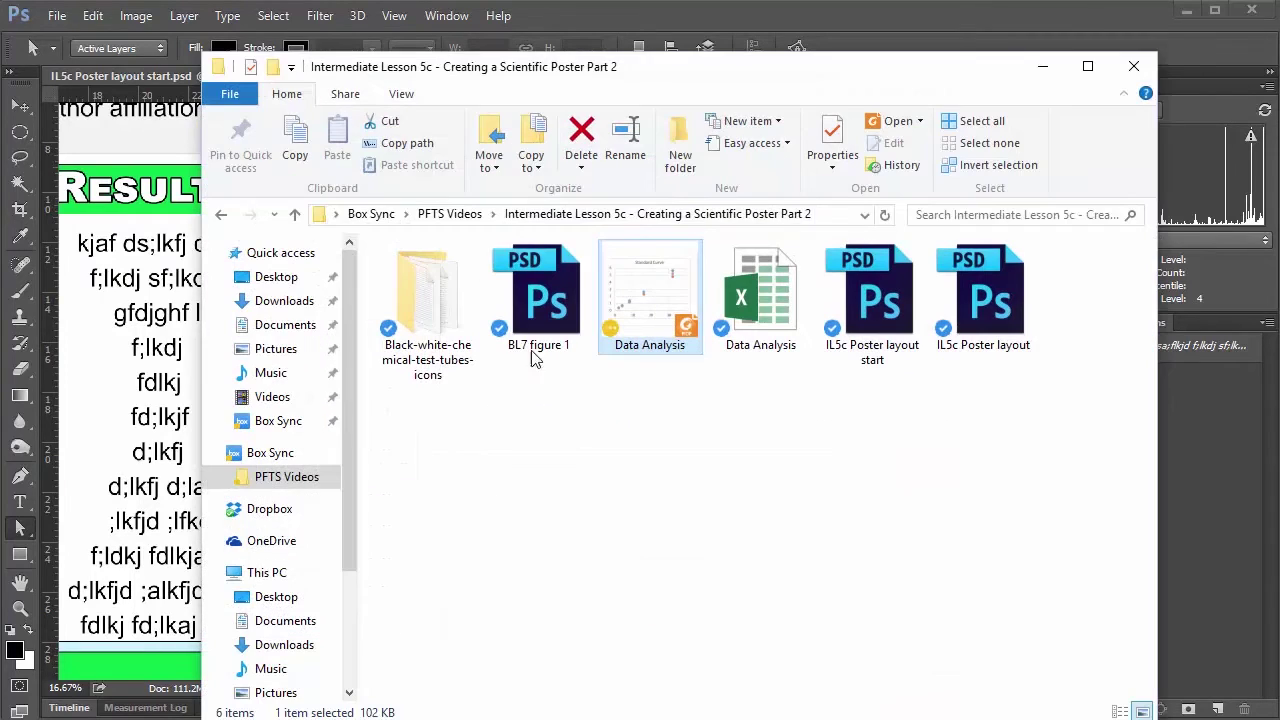
drag(570, 44, 993, 37)
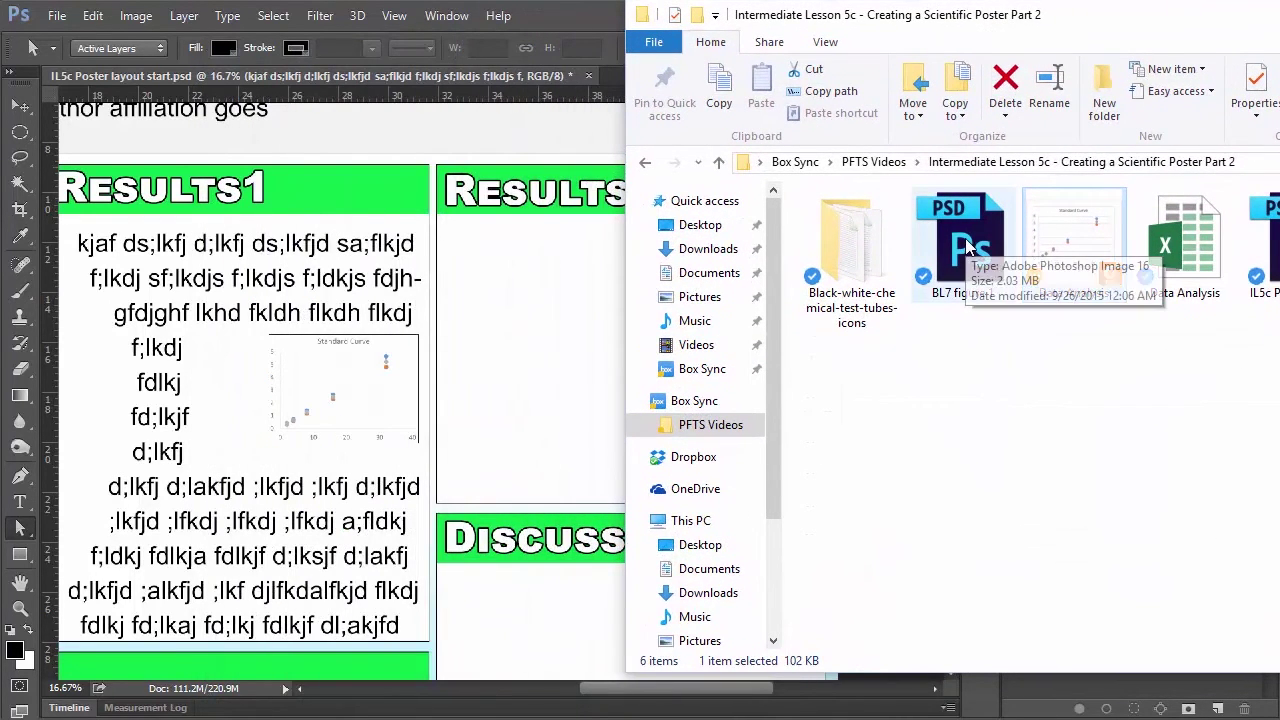
drag(962, 245, 486, 350)
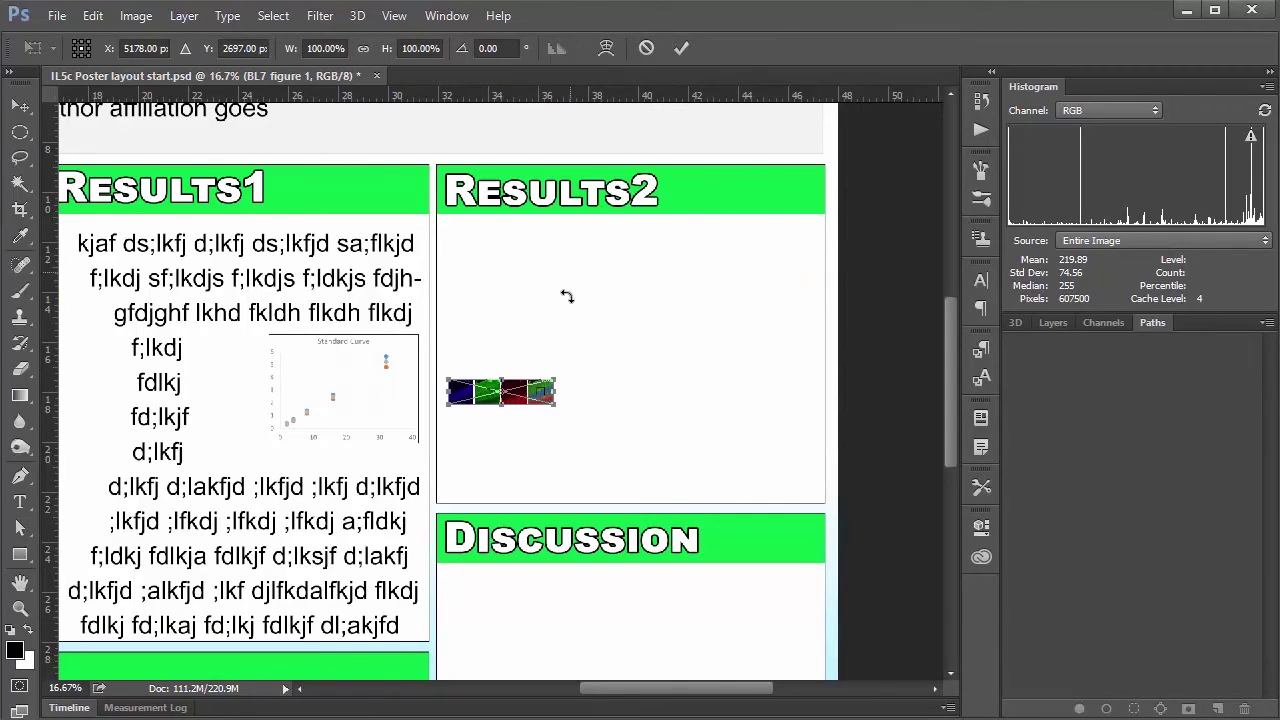
- Resize the placed BL7 figure 1 image to 10 inches wide and commit the transform
click(306, 47)
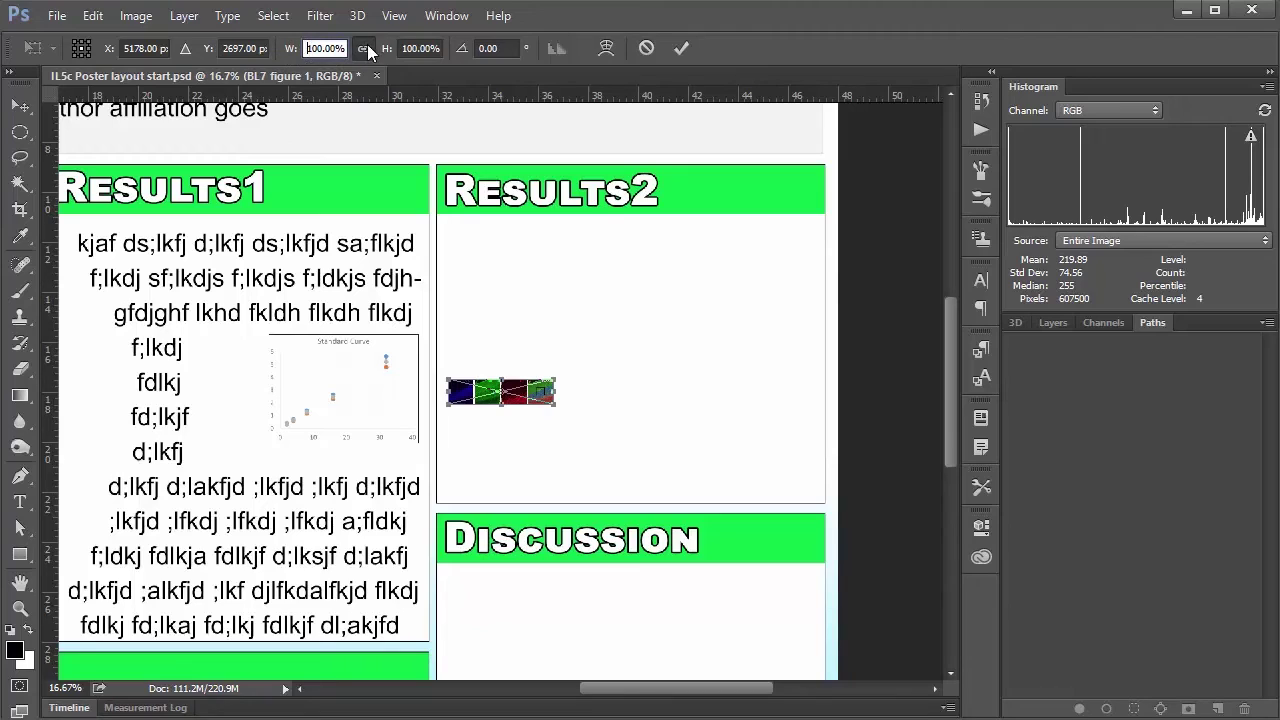
drag(306, 47, 360, 50)
text(6in)
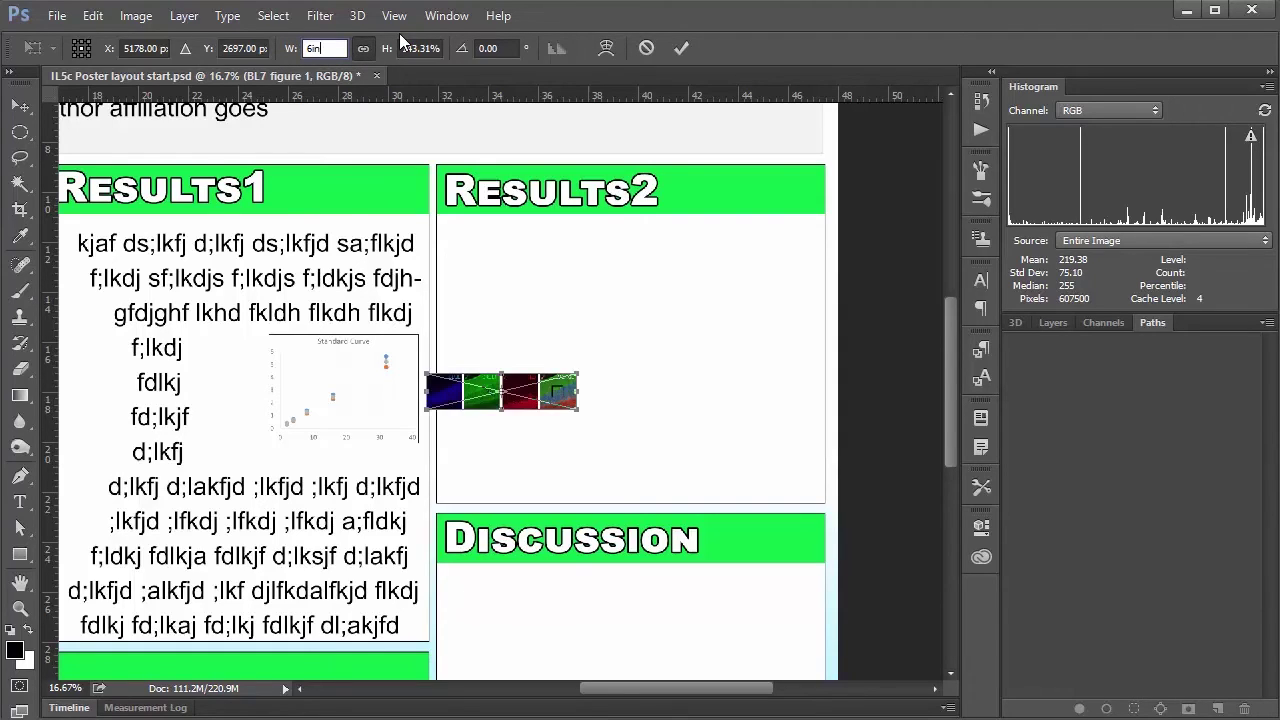
key(shift+Up)
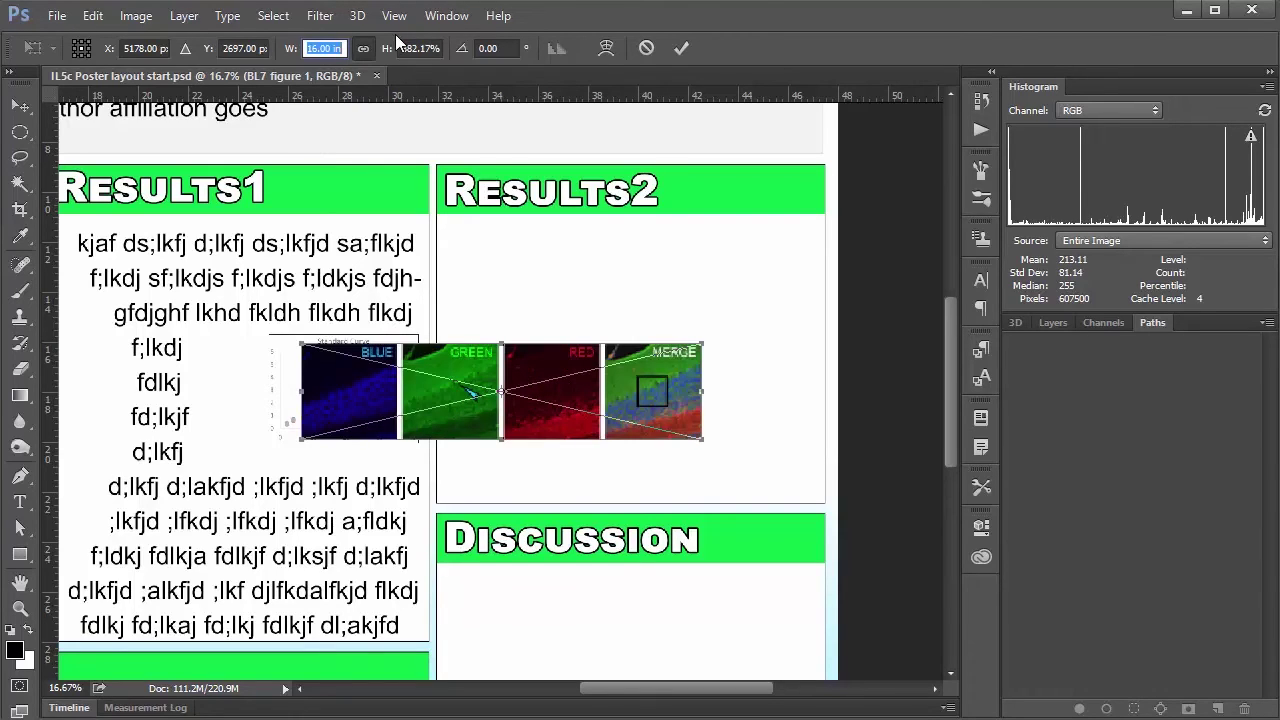
drag(321, 48, 279, 40)
text(10)
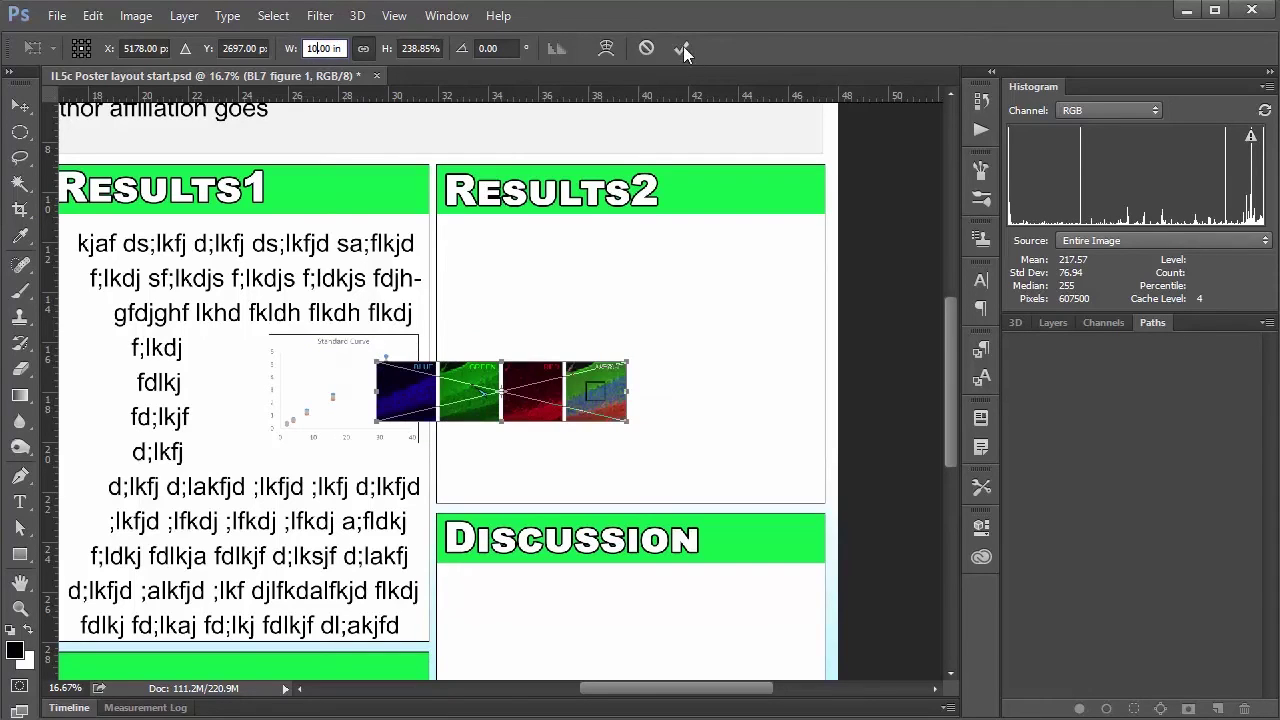
click(683, 46)
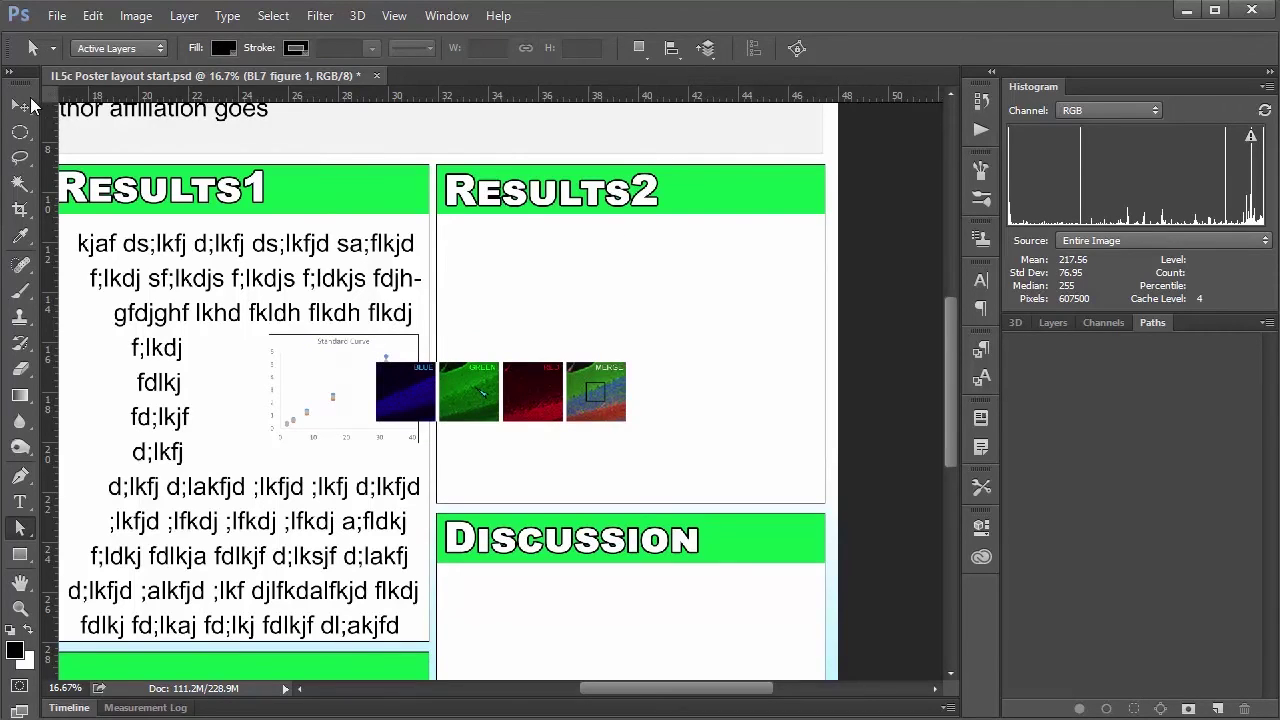
- Move the figure strip to the top of the Results2 panel
click(22, 104)
drag(464, 408, 545, 268)
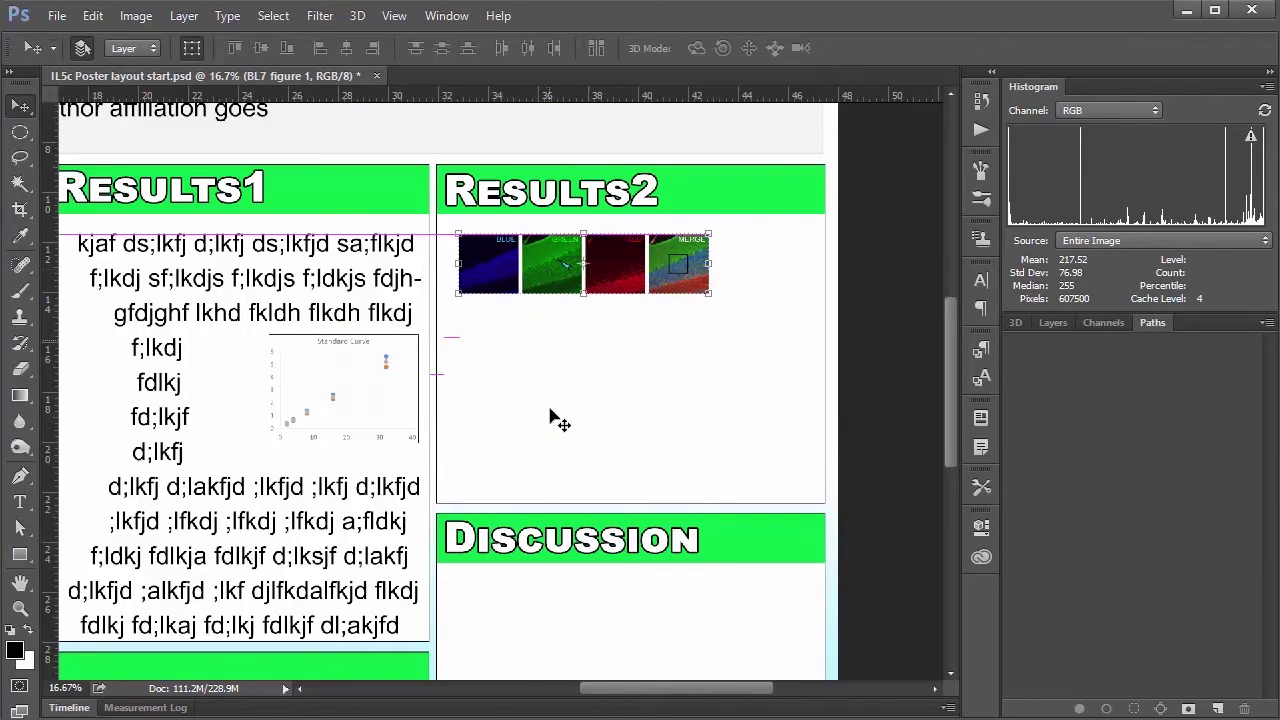
click(548, 487)
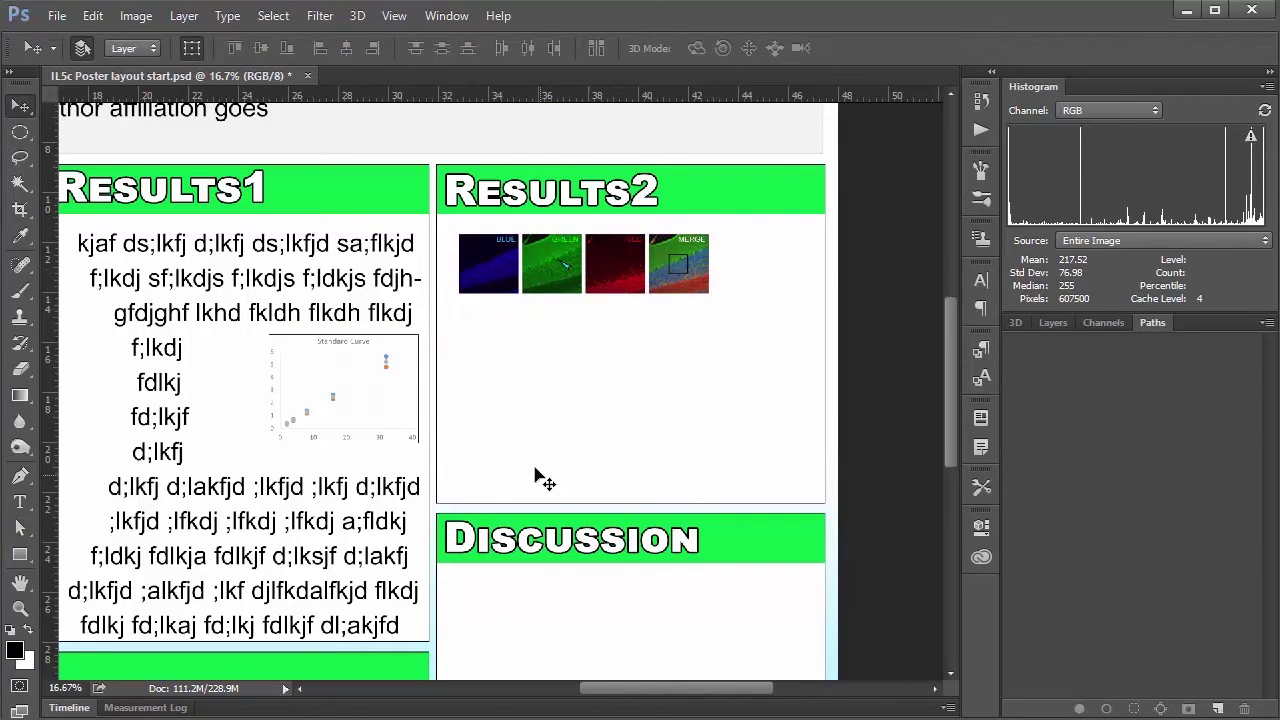
click(1055, 323)
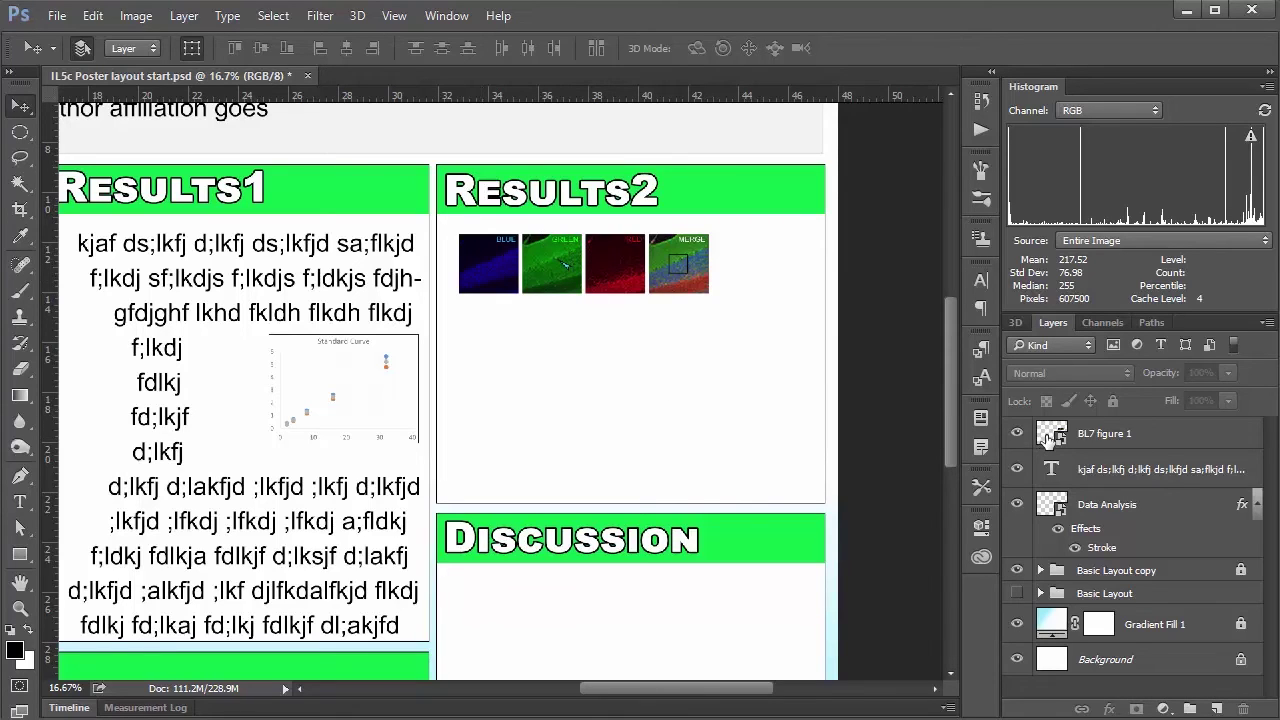
- Edit the BL7 figure 1 smart object to shift GREEN's blue arrow down-left, saving it back
double_click(1050, 437)
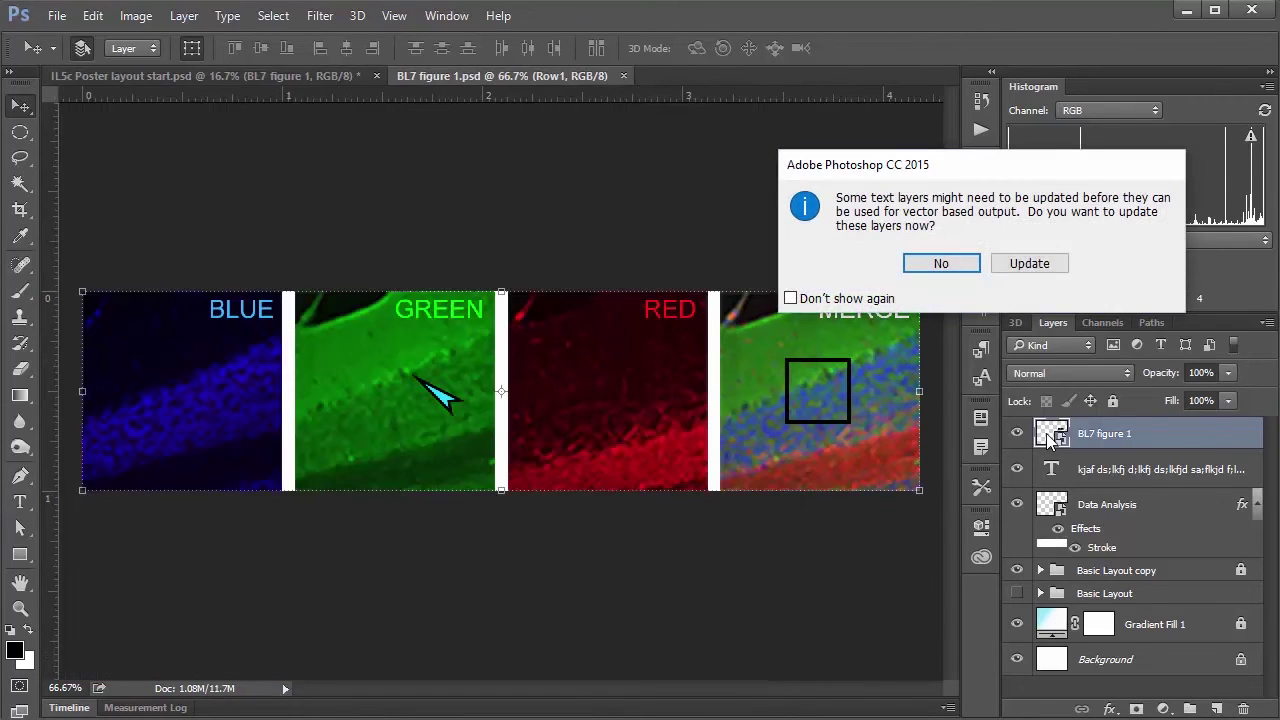
click(941, 264)
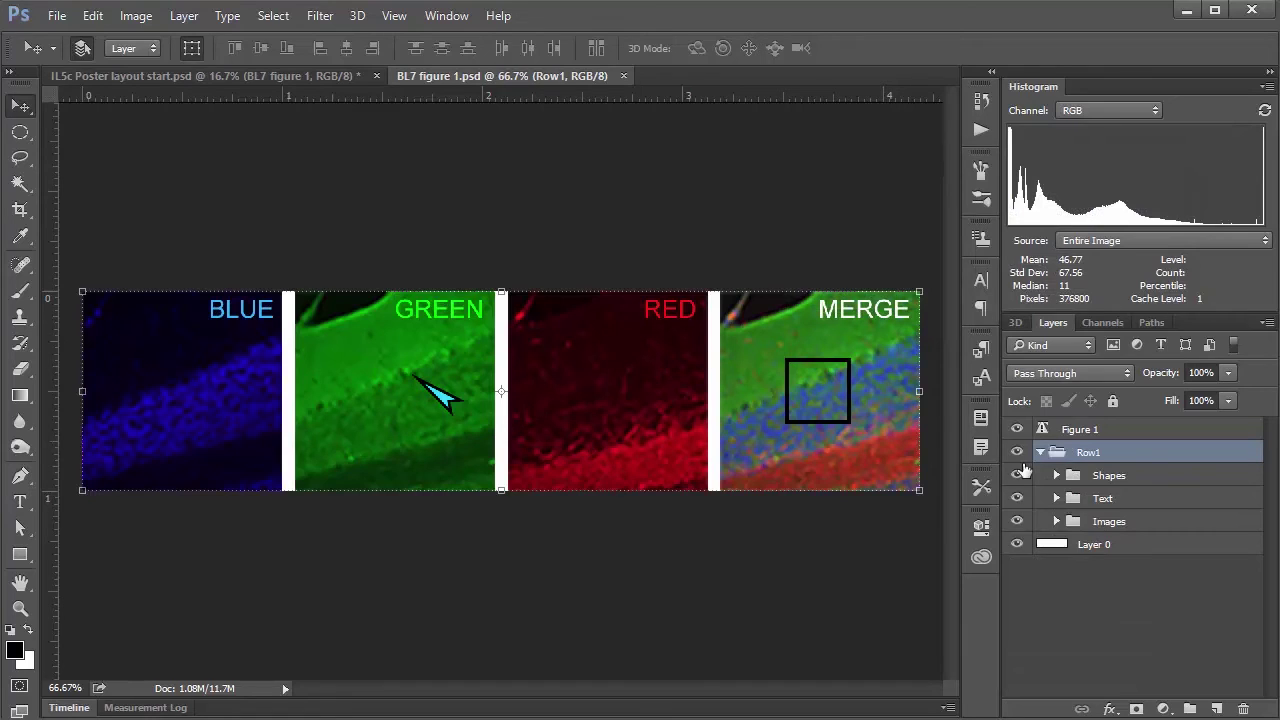
drag(445, 398, 400, 428)
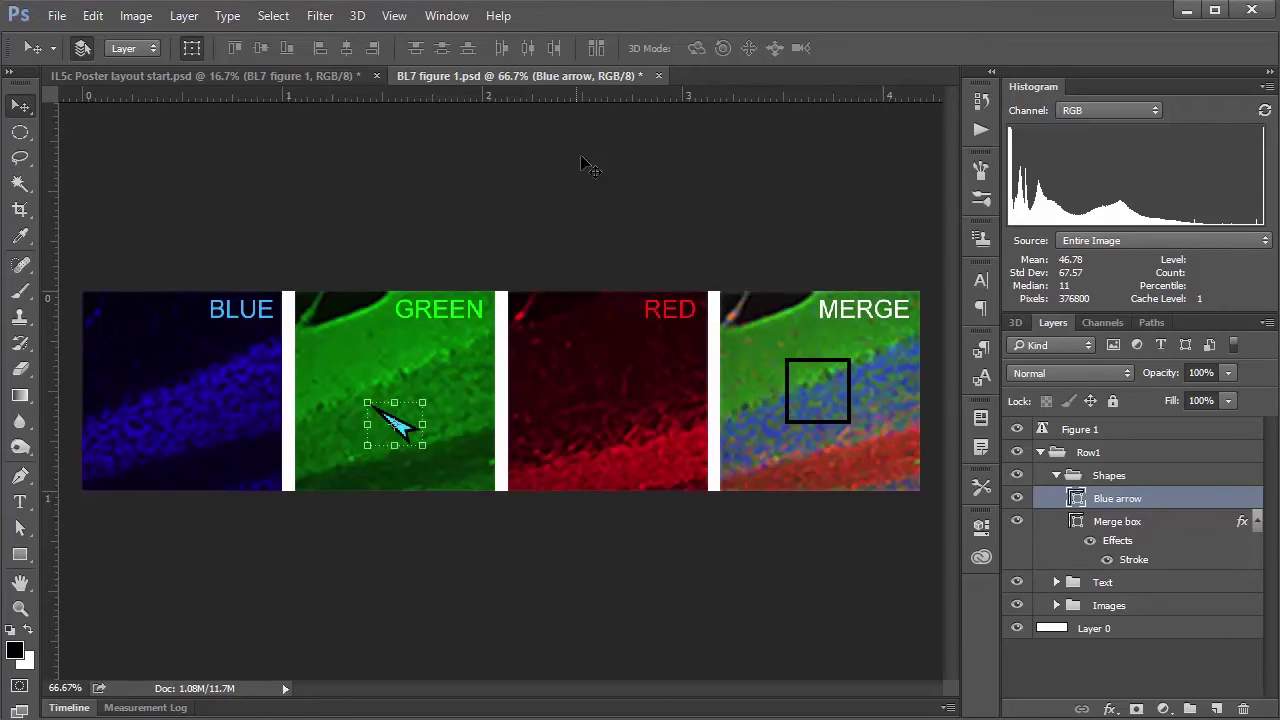
click(658, 76)
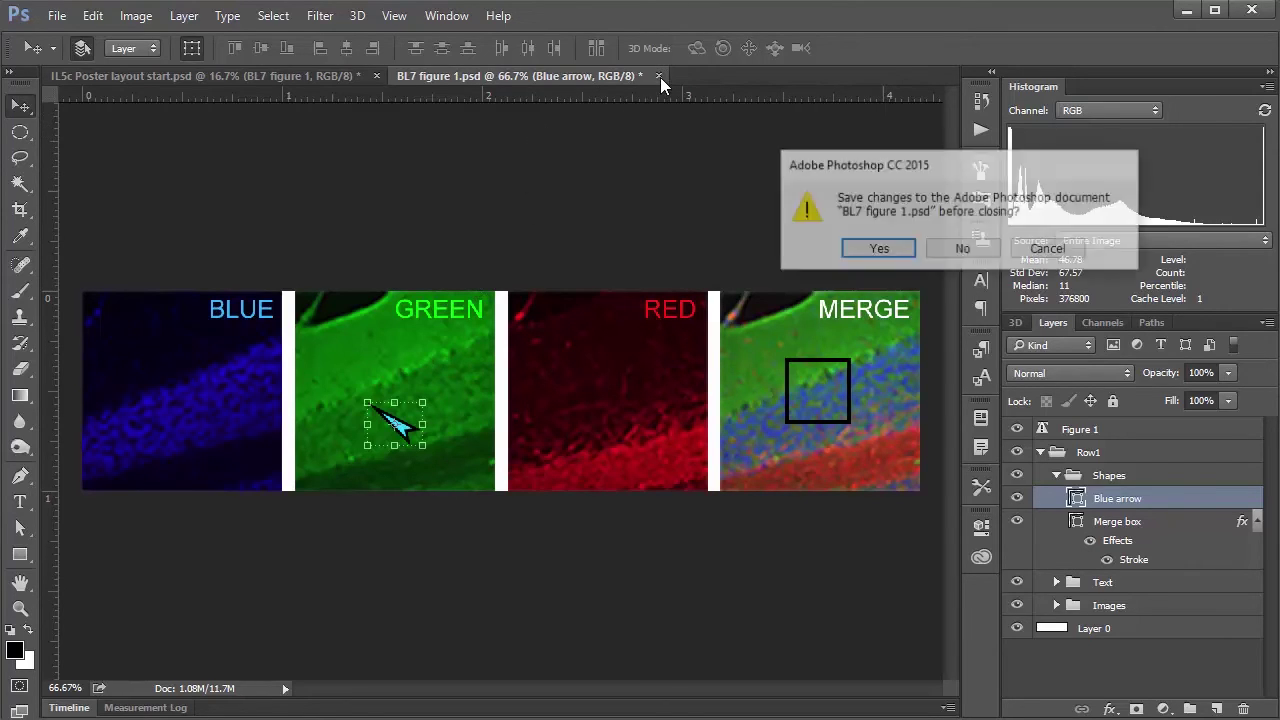
click(850, 246)
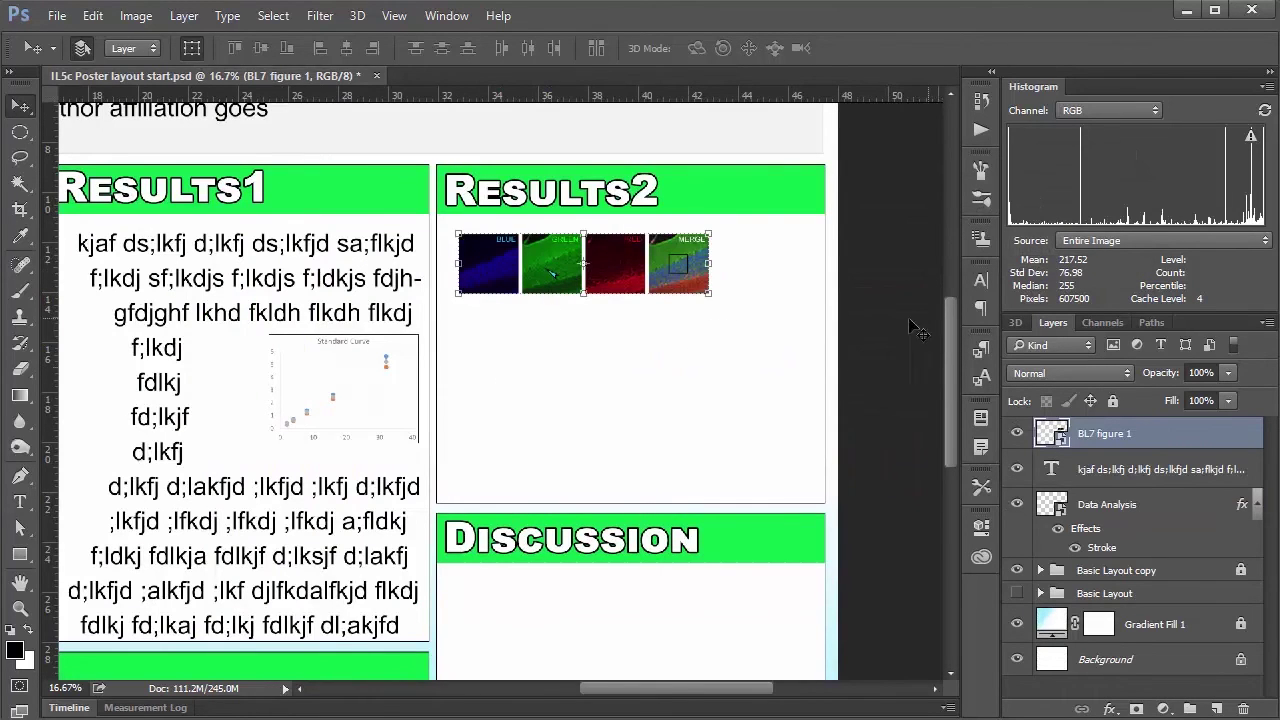
drag(948, 324, 954, 289)
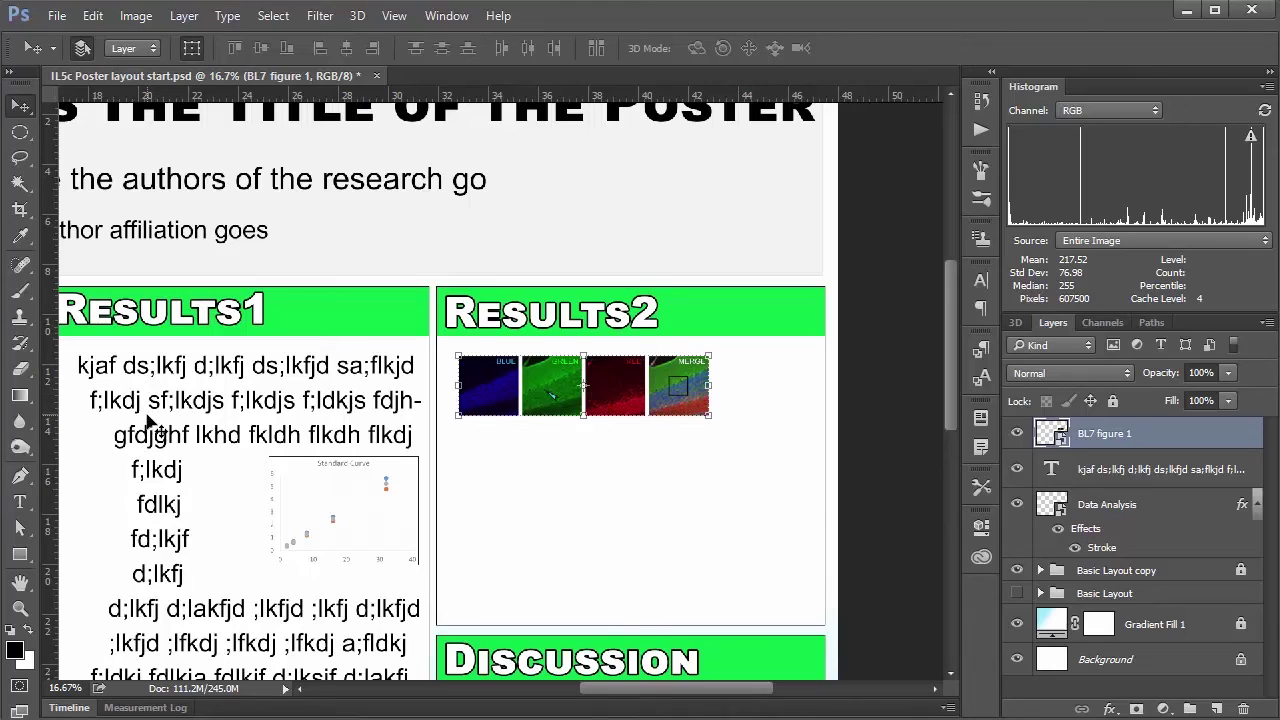
- Group the Results1 text and Data Analysis chart layers and name the group Results1
click(1085, 478)
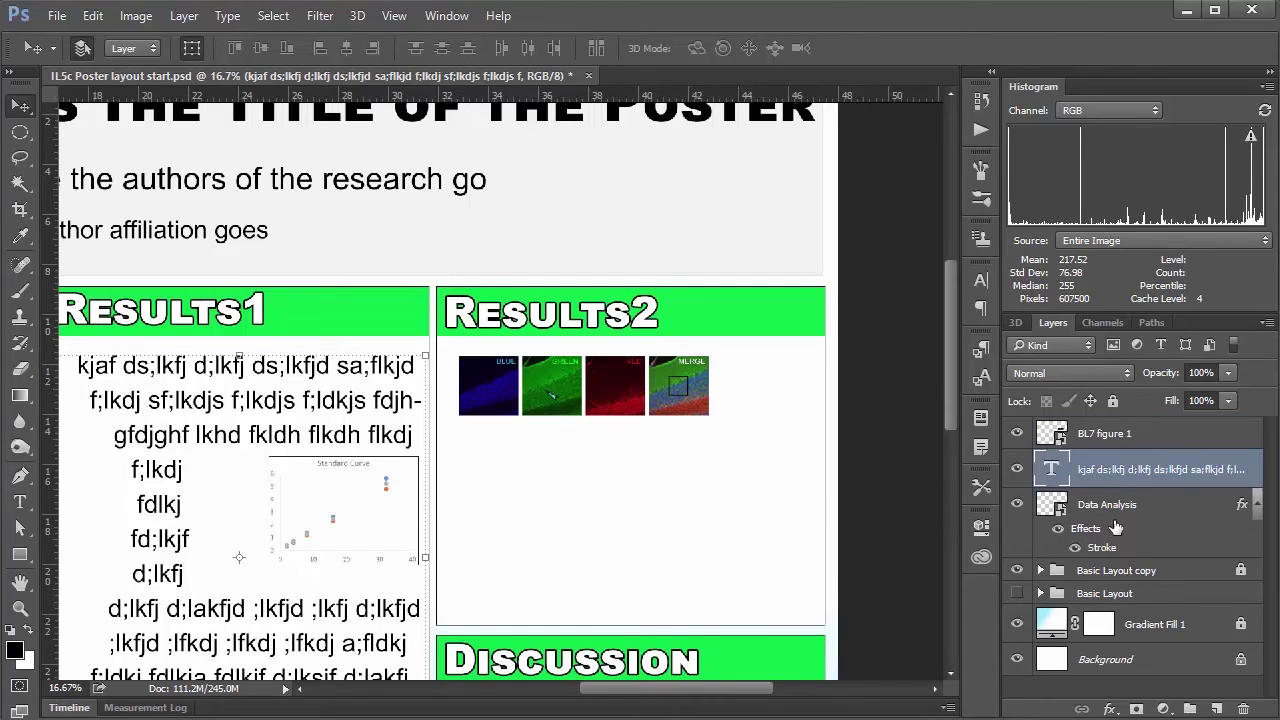
shift+click(1125, 505)
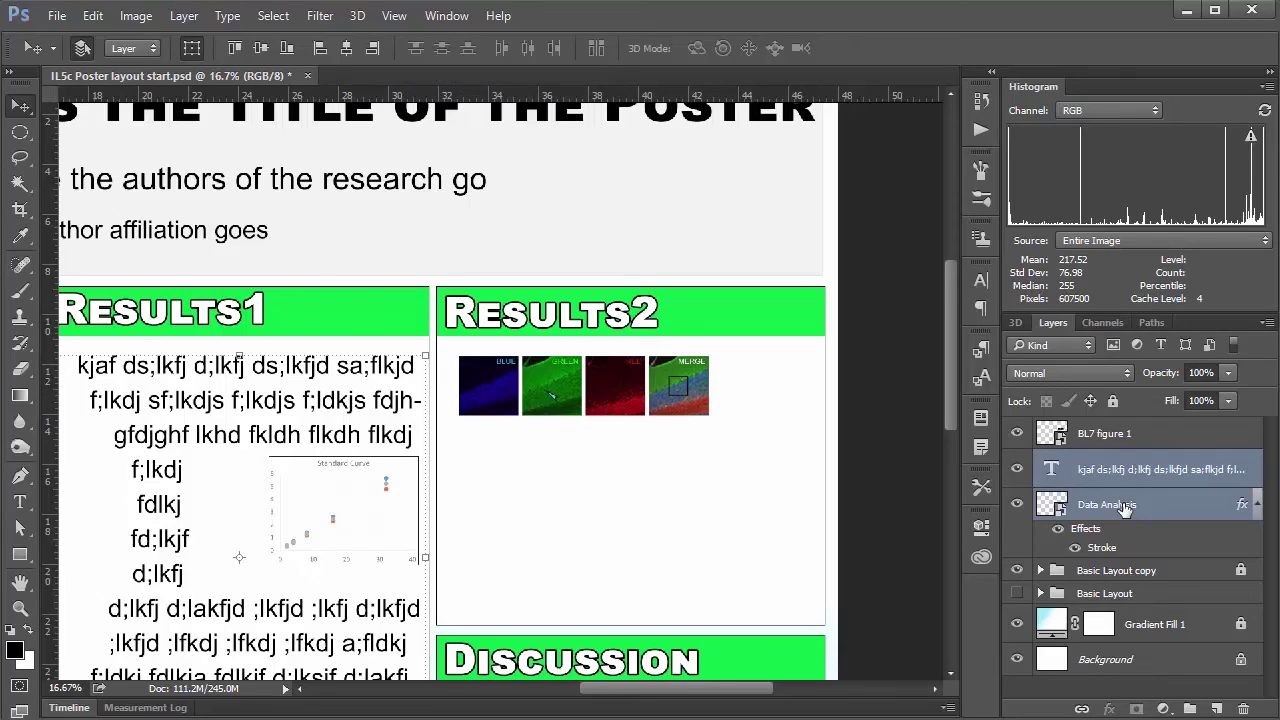
key(ctrl+g)
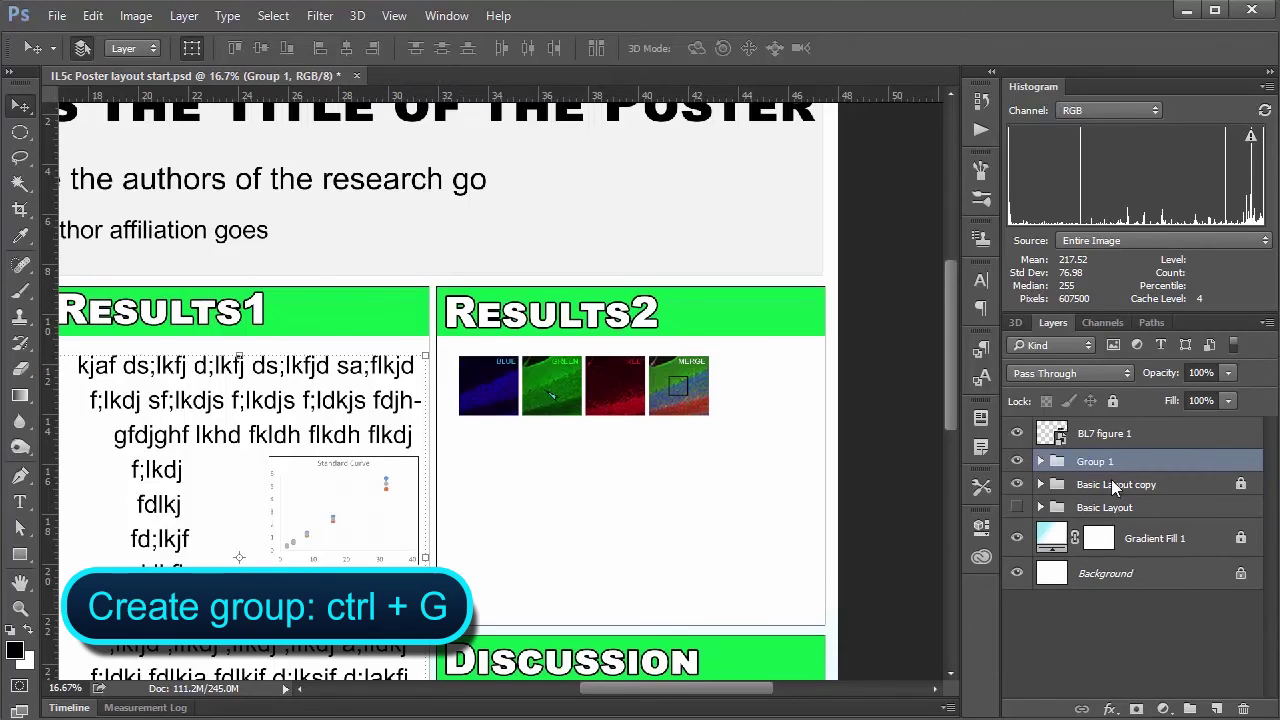
double_click(1090, 463)
text(Results)
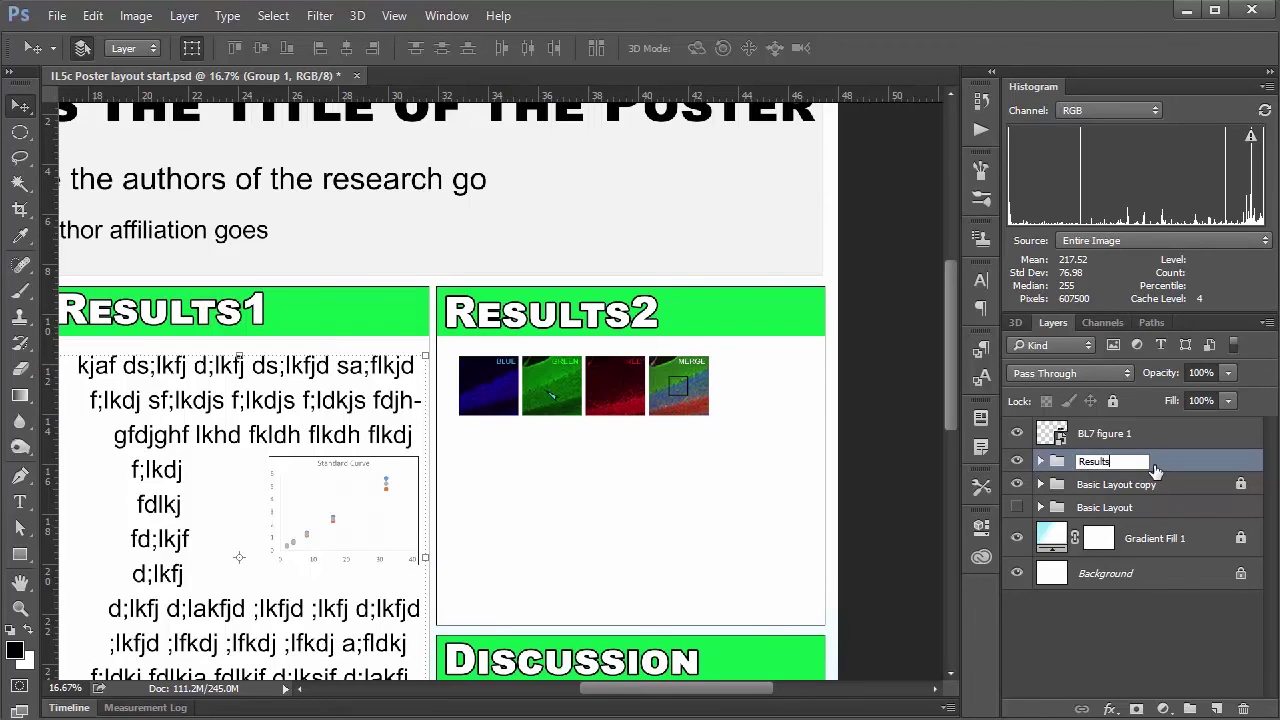
text(1)
key(Return)
- Put the BL7 figure 1 layer in its own group named Results2
click(1128, 436)
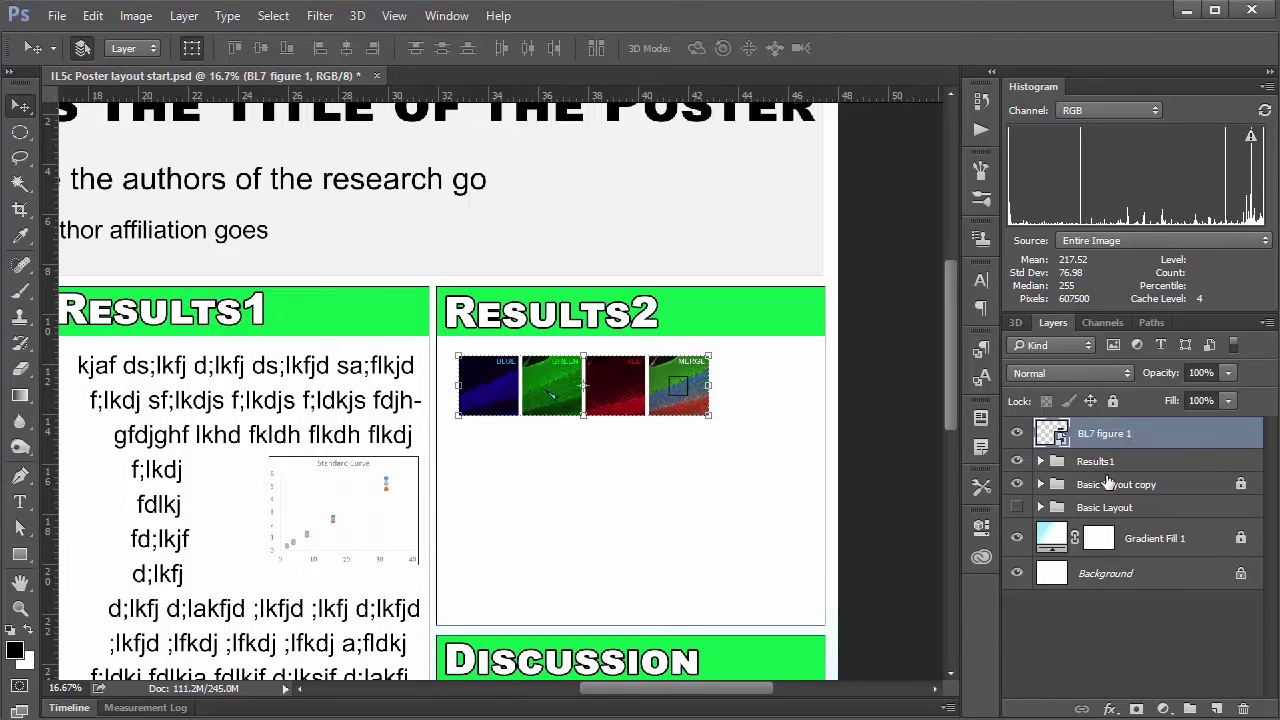
key(ctrl+g)
double_click(1098, 429)
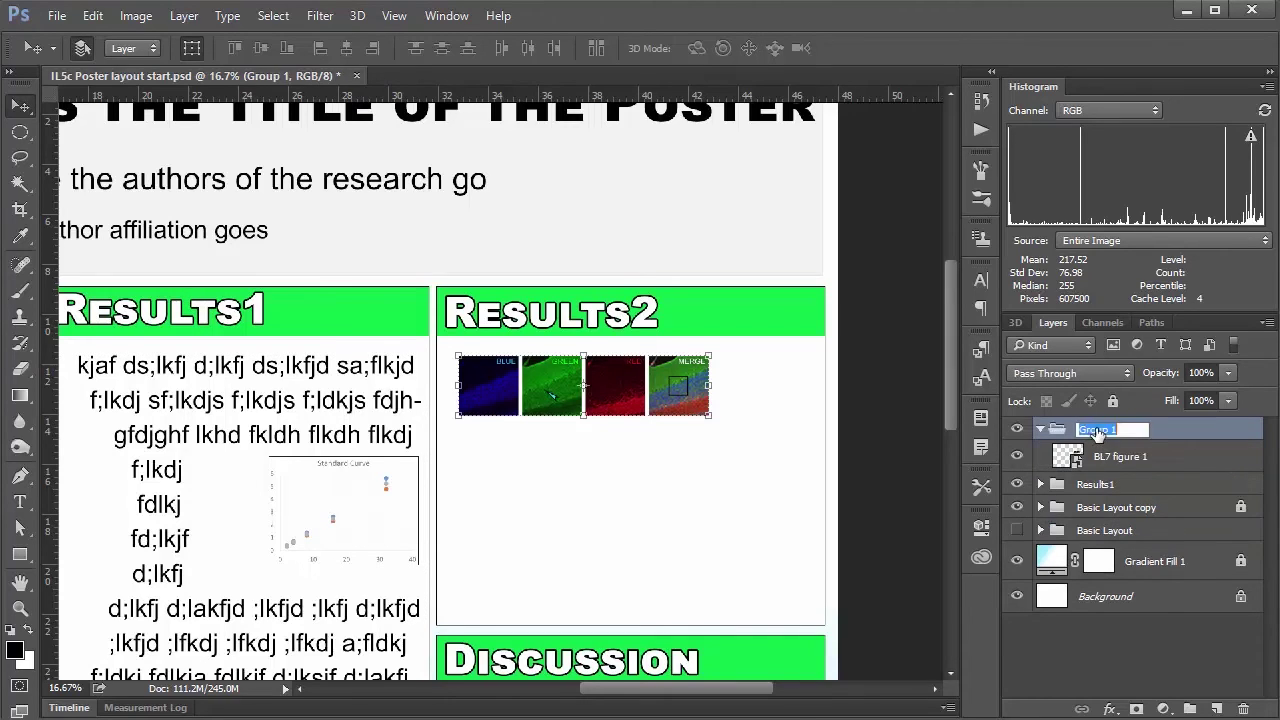
text(Results2)
key(Return)
click(1040, 429)
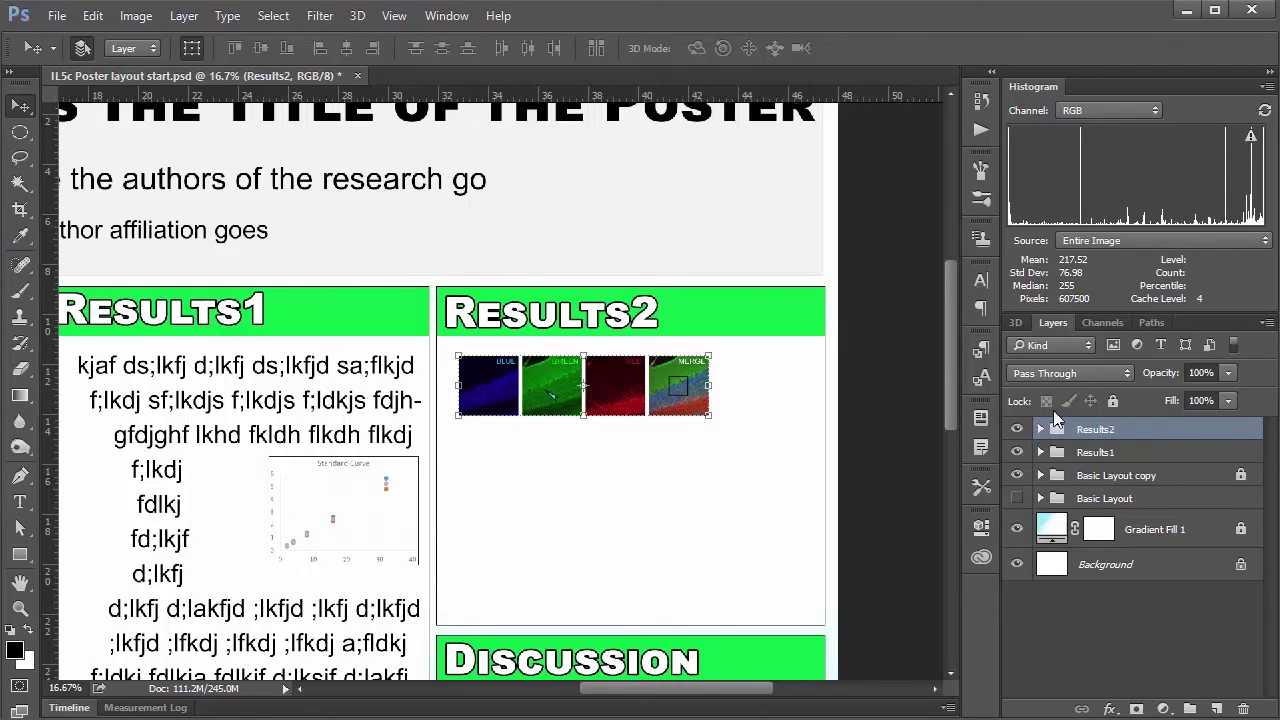
- Scroll through the poster's sections, then fit the whole poster on screen with Ctrl+0
drag(683, 694, 599, 689)
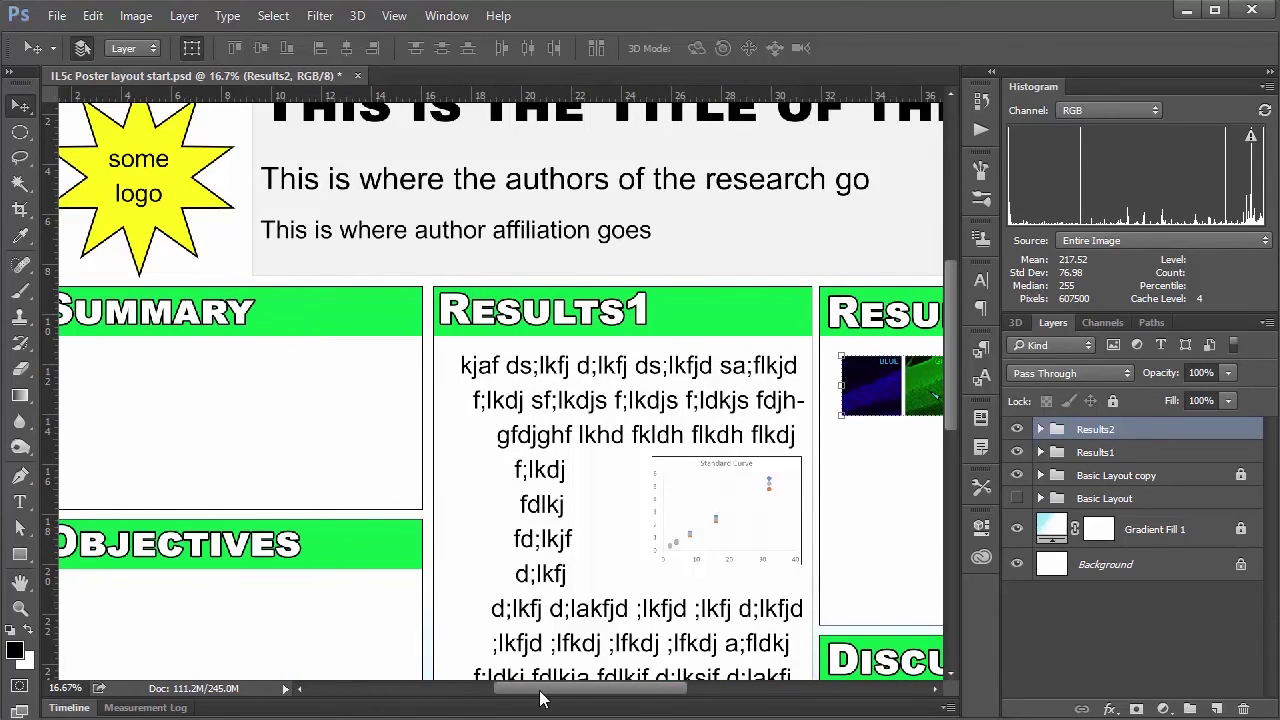
scroll(410, 615, left, 3)
scroll(445, 398, down, 2)
scroll(440, 420, down, 5)
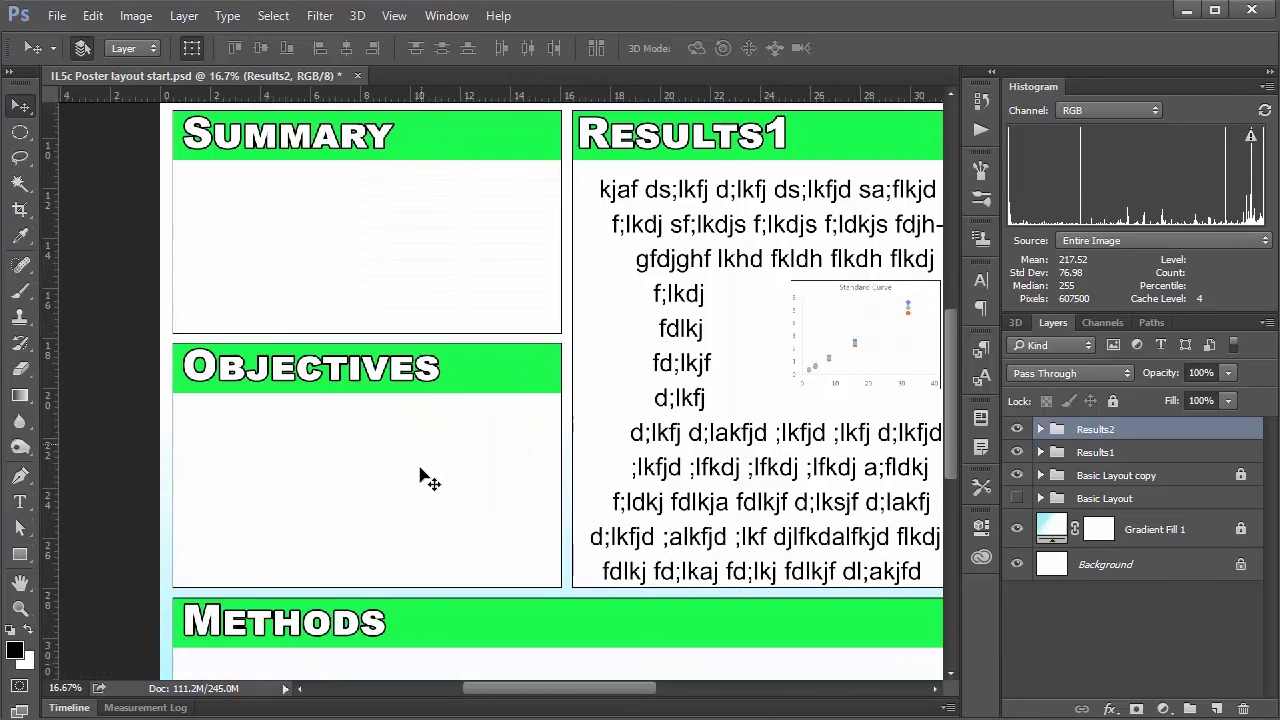
drag(549, 690, 636, 688)
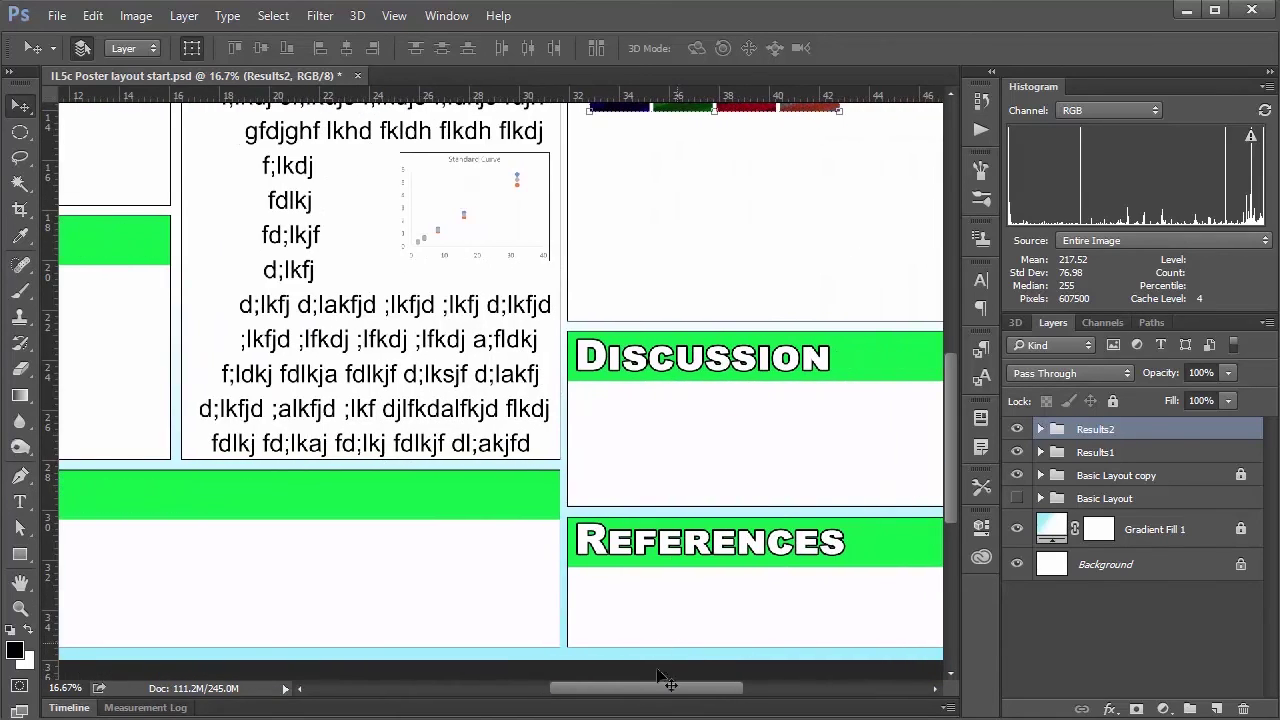
scroll(572, 571, up, 4)
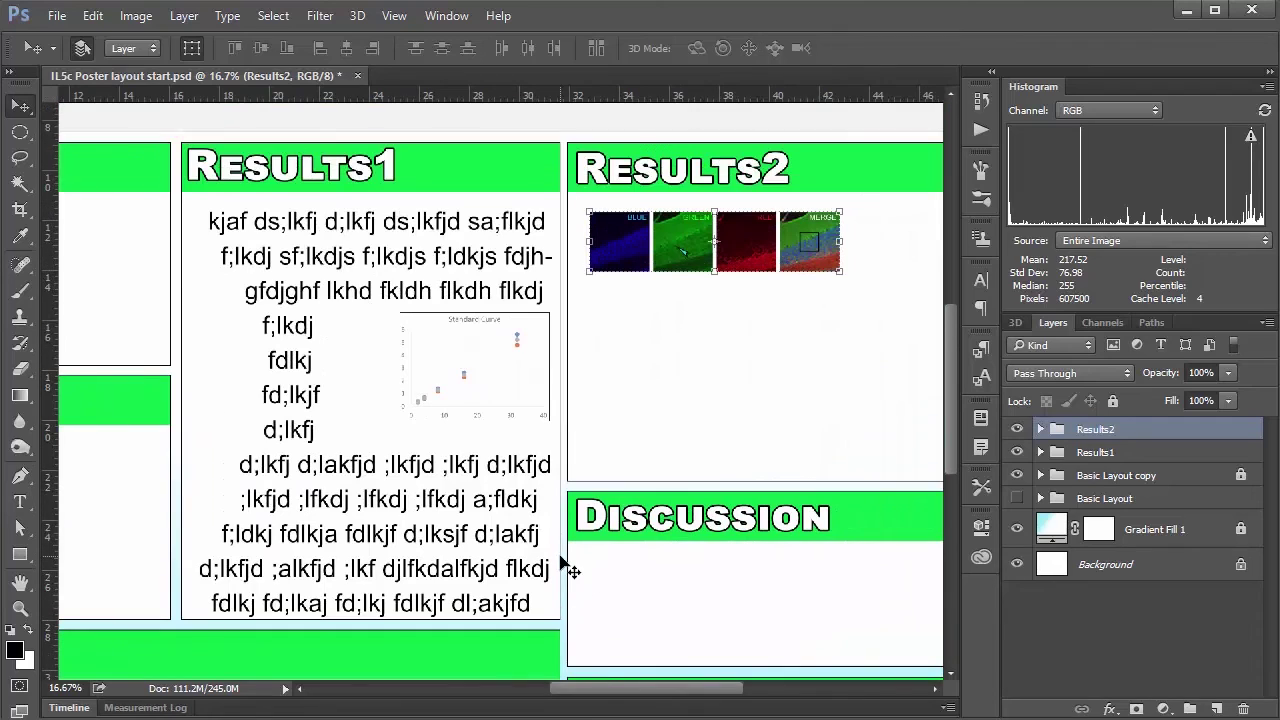
key(ctrl+0)
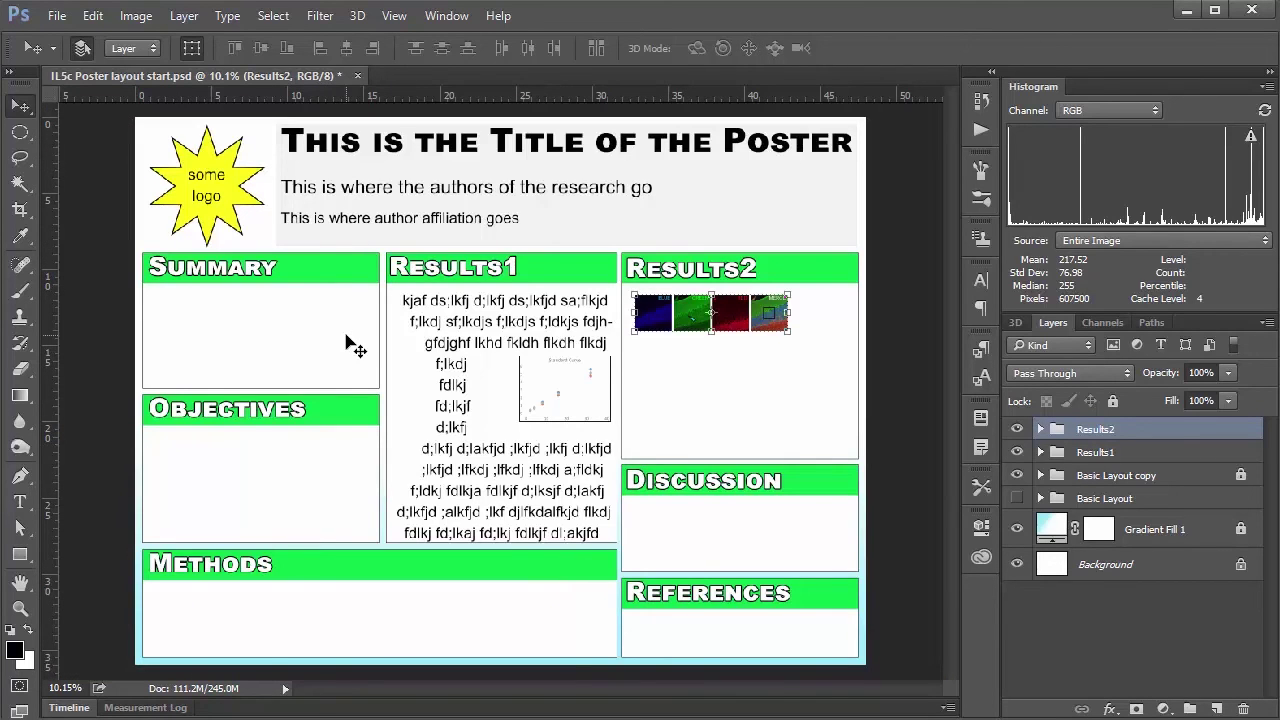